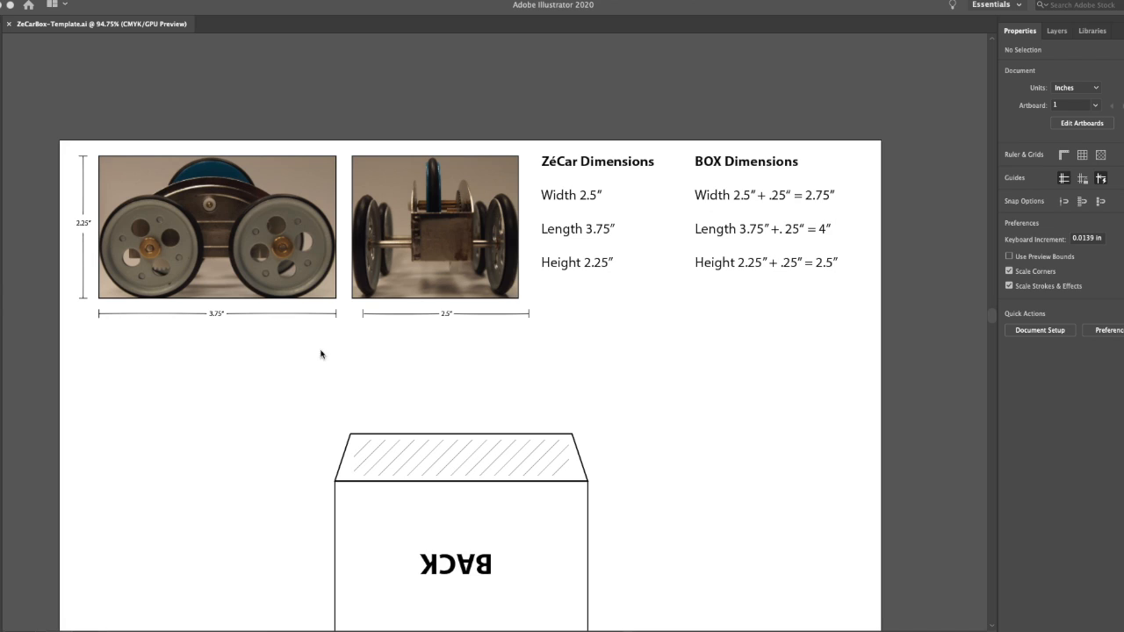
Step: Examine the box dimensions and the complete unfolded box template
{"action": "left_click", "coordinate": [822, 224]}
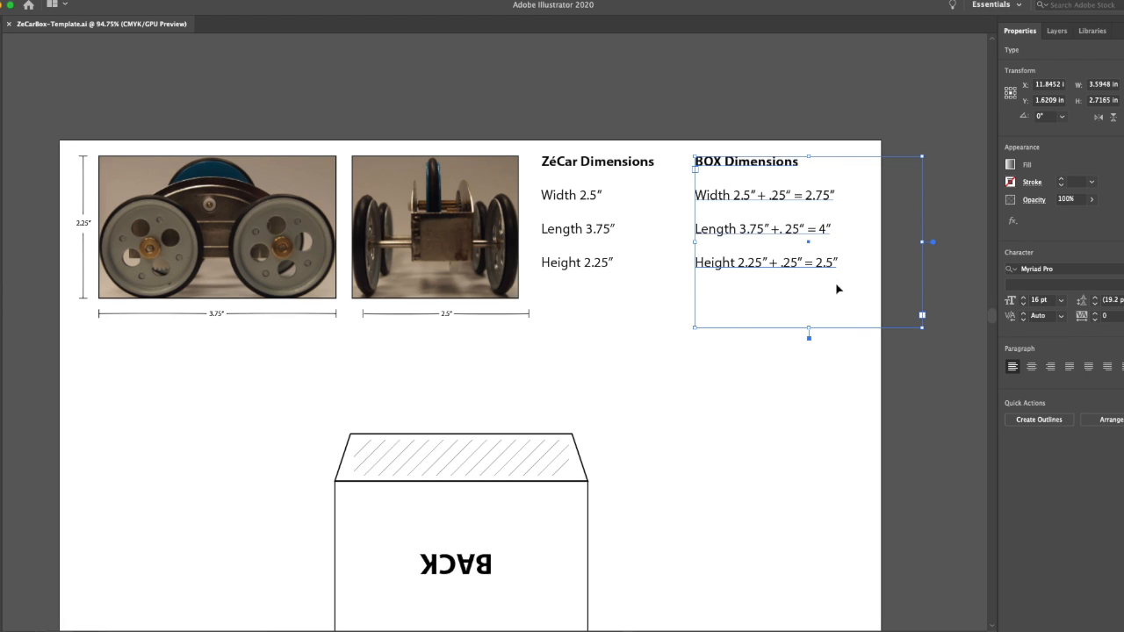
{"action": "key", "text": "z"}
{"action": "left_click", "coordinate": [705, 454], "text": "alt"}
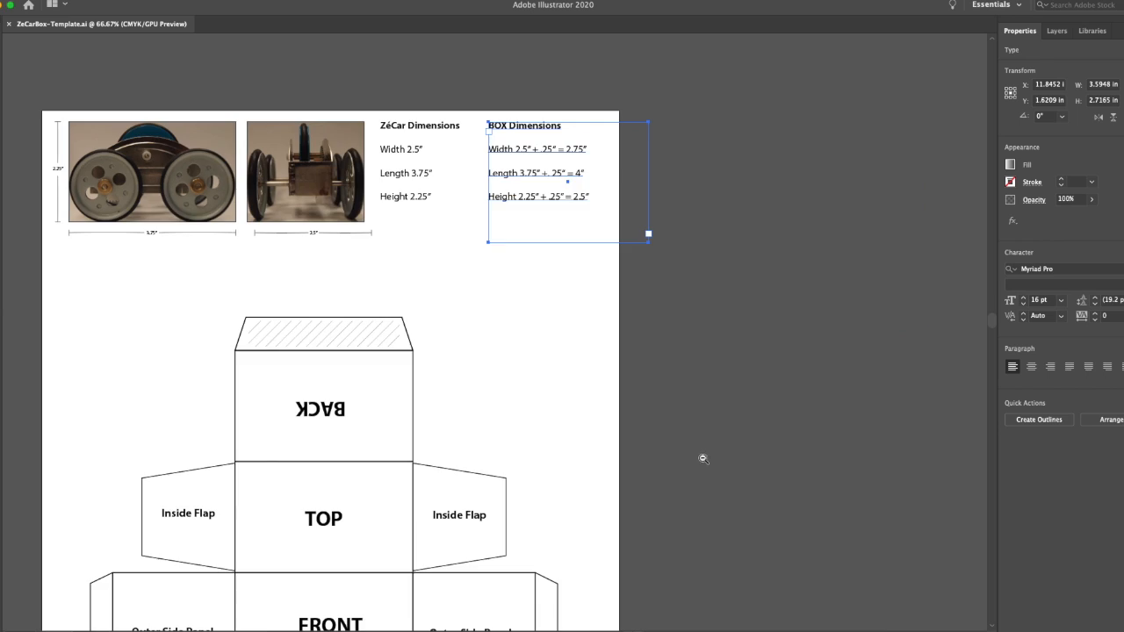
{"action": "left_click", "coordinate": [683, 474], "text": "alt"}
{"action": "key", "text": "space"}
{"action": "left_click_drag", "start_coordinate": [546, 453], "coordinate": [817, 376]}
Step: Sketch a freehand 3D box with brush strokes beside the template and label its side and front faces
{"action": "key", "text": "v"}
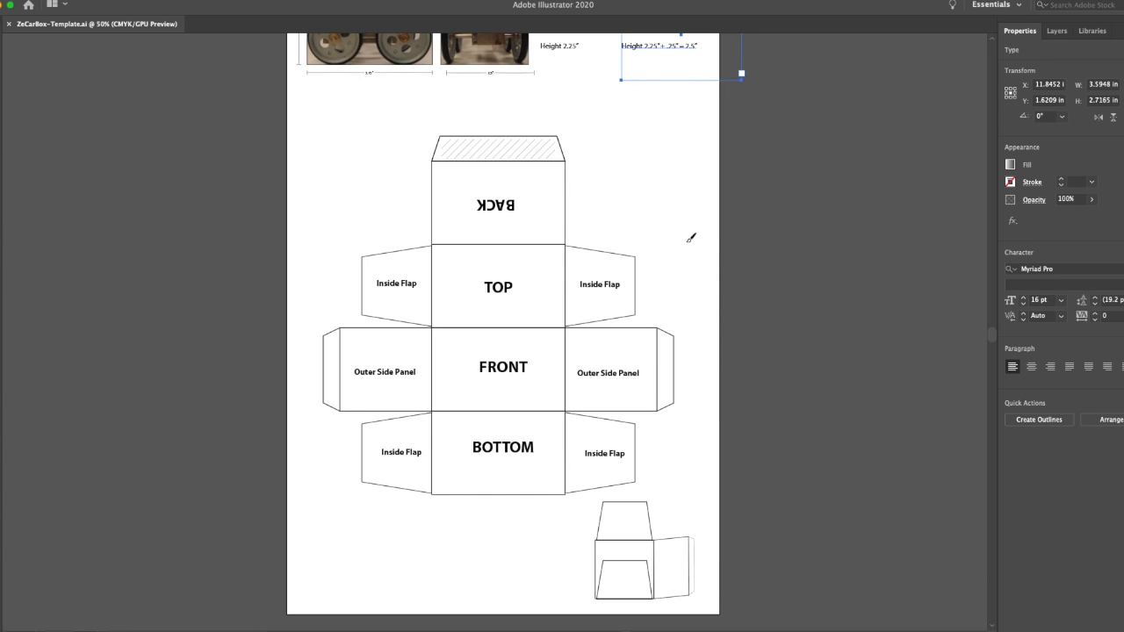
{"action": "mouse_move", "coordinate": [670, 181]}
{"action": "left_mouse_down"}
{"action": "mouse_move", "coordinate": [665, 254]}
{"action": "mouse_move", "coordinate": [723, 177]}
{"action": "left_mouse_up"}
{"action": "mouse_move", "coordinate": [666, 253]}
{"action": "left_mouse_down"}
{"action": "mouse_move", "coordinate": [708, 249]}
{"action": "mouse_move", "coordinate": [735, 245]}
{"action": "left_mouse_up"}
{"action": "left_click_drag", "start_coordinate": [726, 177], "coordinate": [722, 233]}
{"action": "left_click_drag", "start_coordinate": [669, 175], "coordinate": [756, 128]}
{"action": "mouse_move", "coordinate": [725, 178]}
{"action": "left_mouse_down"}
{"action": "mouse_move", "coordinate": [791, 145]}
{"action": "mouse_move", "coordinate": [799, 128]}
{"action": "mouse_move", "coordinate": [799, 242]}
{"action": "left_mouse_up"}
{"action": "mouse_move", "coordinate": [731, 245]}
{"action": "left_mouse_down"}
{"action": "mouse_move", "coordinate": [806, 208]}
{"action": "mouse_move", "coordinate": [743, 215]}
{"action": "mouse_move", "coordinate": [758, 182]}
{"action": "left_mouse_up"}
{"action": "left_click_drag", "start_coordinate": [742, 203], "coordinate": [799, 168]}
{"action": "left_click_drag", "start_coordinate": [720, 163], "coordinate": [766, 140]}
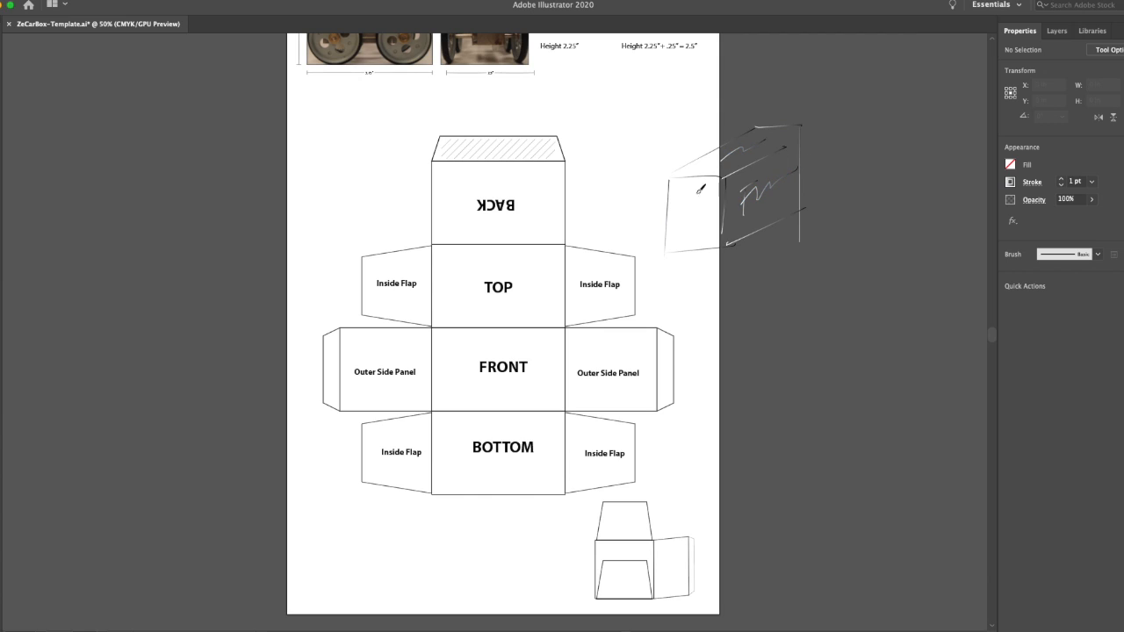
{"action": "left_click_drag", "start_coordinate": [692, 191], "coordinate": [677, 233]}
{"action": "mouse_move", "coordinate": [690, 205]}
{"action": "left_mouse_down"}
{"action": "mouse_move", "coordinate": [690, 217]}
{"action": "mouse_move", "coordinate": [716, 213]}
{"action": "left_mouse_up"}
Step: Delete all brush strokes of the freehand box sketch, keeping the template intact
{"action": "key", "text": "v"}
{"action": "mouse_move", "coordinate": [640, 113]}
{"action": "left_mouse_down"}
{"action": "mouse_move", "coordinate": [822, 265]}
{"action": "mouse_move", "coordinate": [834, 329]}
{"action": "left_mouse_up"}
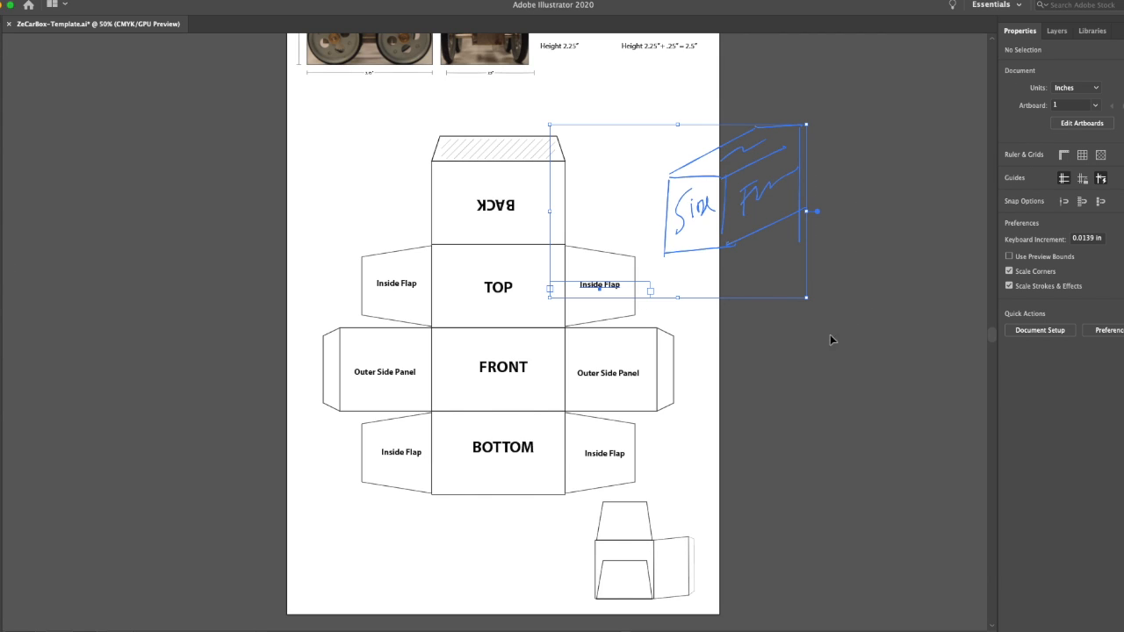
{"action": "mouse_move", "coordinate": [854, 286]}
{"action": "left_mouse_down"}
{"action": "mouse_move", "coordinate": [790, 223]}
{"action": "mouse_move", "coordinate": [657, 129]}
{"action": "left_mouse_up"}
{"action": "key", "text": "Delete"}
{"action": "left_click", "coordinate": [724, 267]}
{"action": "left_click_drag", "start_coordinate": [741, 85], "coordinate": [829, 176]}
{"action": "key", "text": "Delete"}
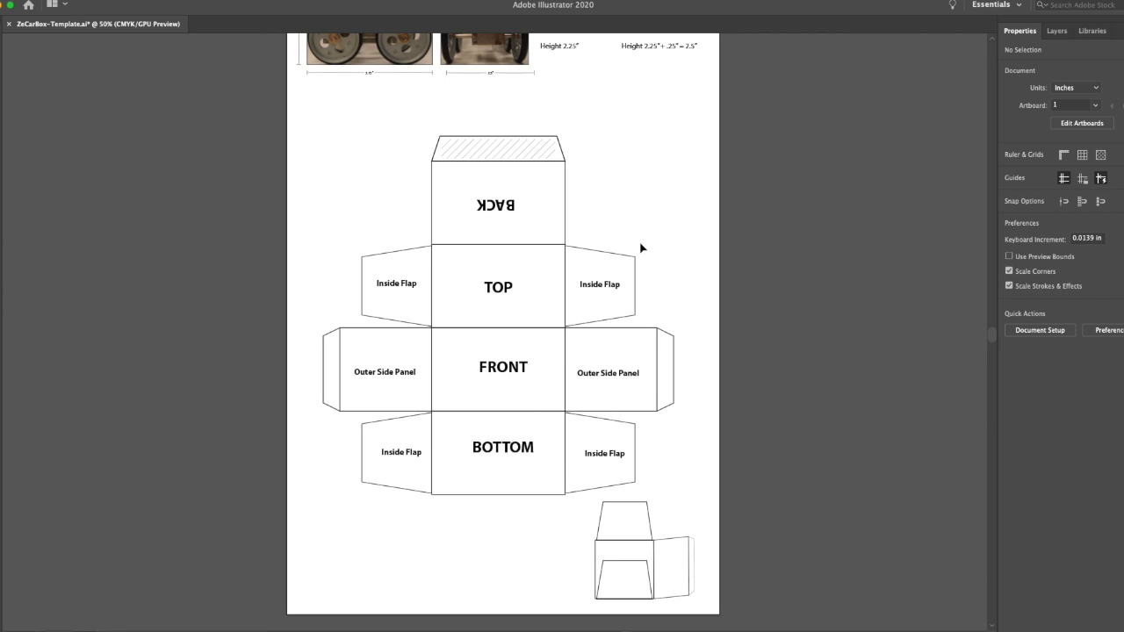
Step: Examine the small side-closure diagram below the template up close, including its inside flaps and outer side panel
{"action": "mouse_move", "coordinate": [577, 501]}
{"action": "left_mouse_down"}
{"action": "mouse_move", "coordinate": [763, 574]}
{"action": "mouse_move", "coordinate": [546, 218]}
{"action": "left_mouse_up"}
{"action": "left_click_drag", "start_coordinate": [414, 271], "coordinate": [519, 344]}
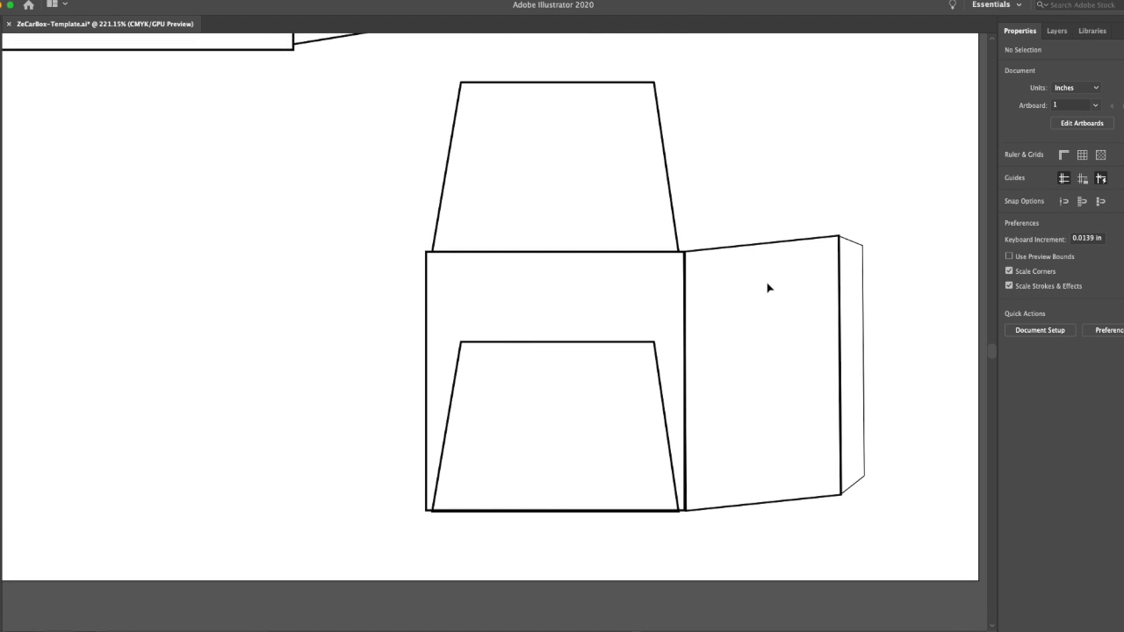
{"action": "left_click", "coordinate": [642, 393], "text": "alt+super"}
{"action": "left_click", "coordinate": [627, 380], "text": "alt+super"}
{"action": "left_click", "coordinate": [584, 364], "text": "alt+super"}
{"action": "left_click", "coordinate": [503, 326], "text": "alt+super"}
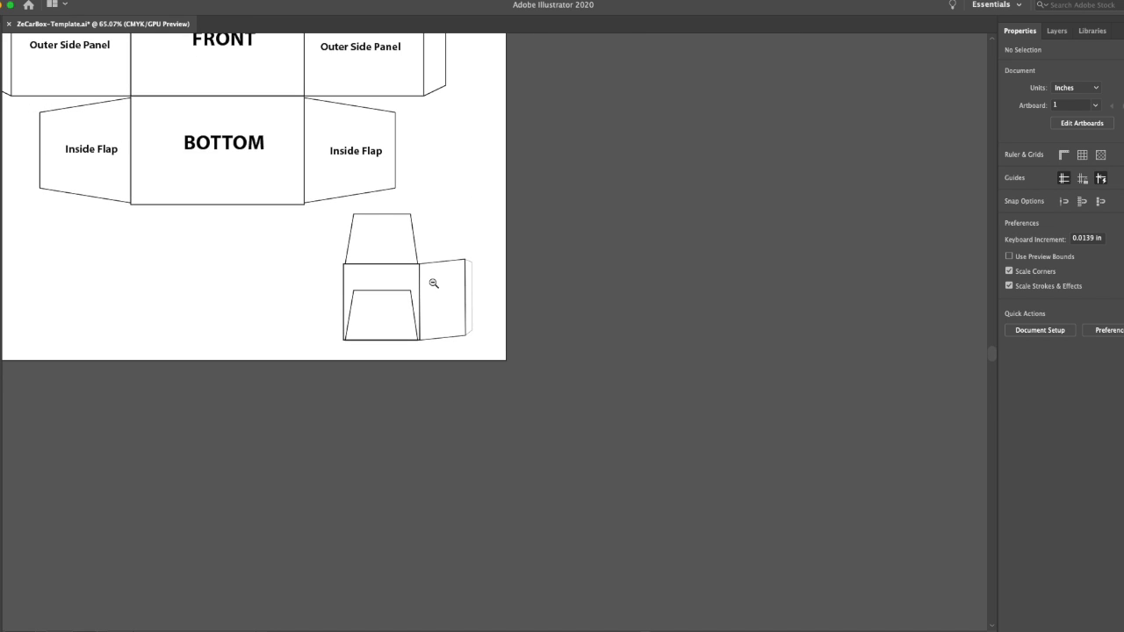
{"action": "left_click_drag", "start_coordinate": [442, 306], "coordinate": [669, 498]}
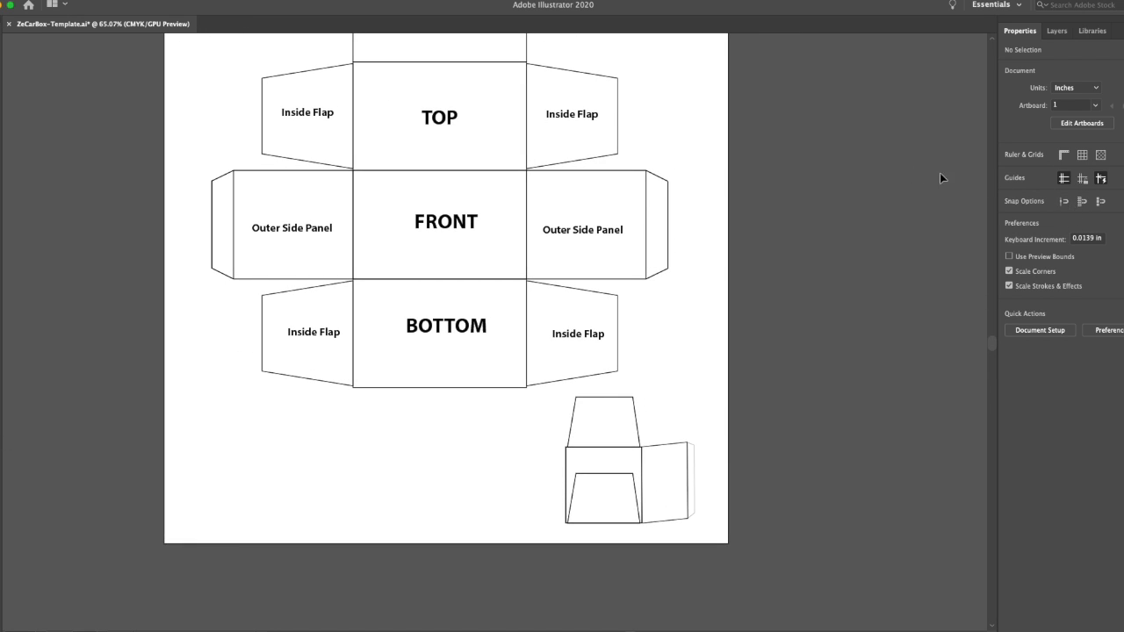
Step: Add a second, blank artboard beside the template artboard
{"action": "left_click", "coordinate": [91, 1]}
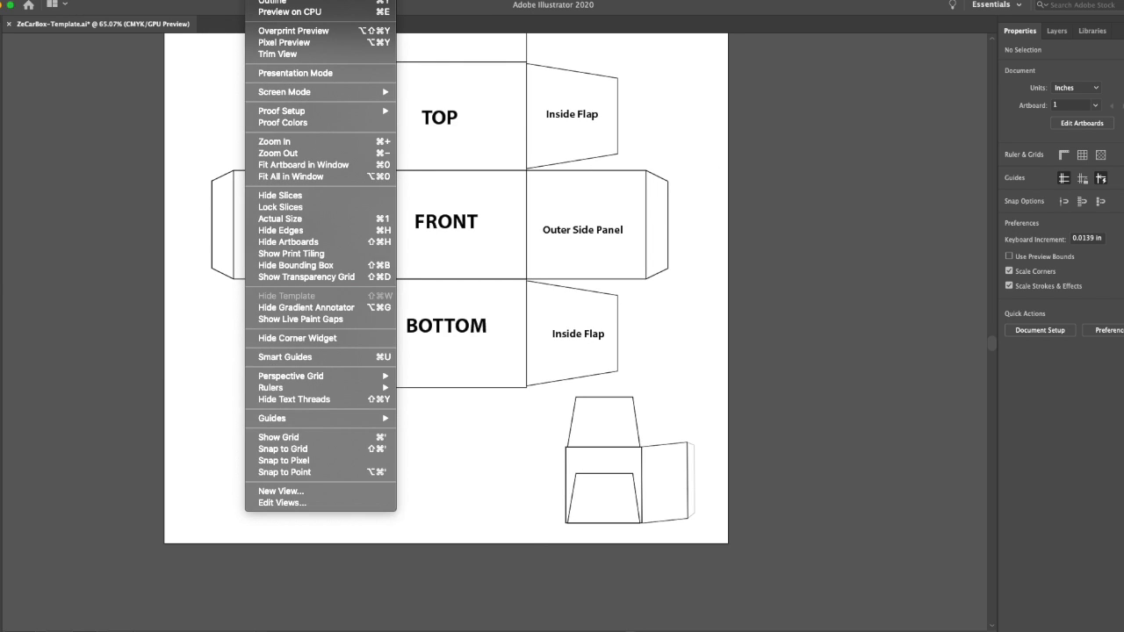
{"action": "mouse_move", "coordinate": [296, 1]}
{"action": "left_click", "coordinate": [309, 169]}
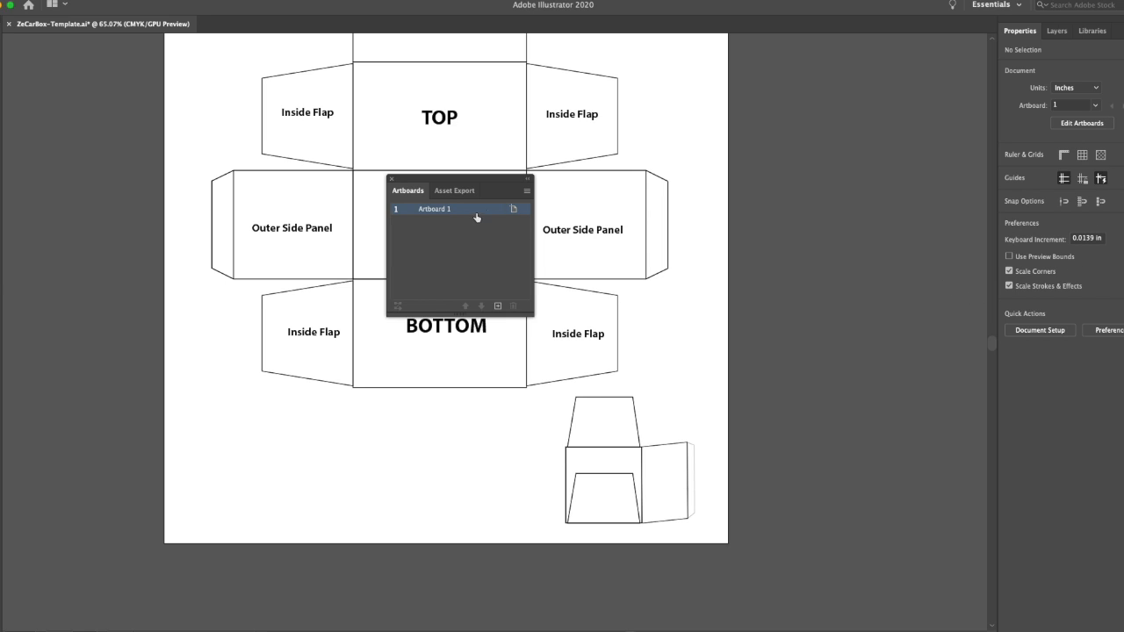
{"action": "left_click", "coordinate": [498, 306]}
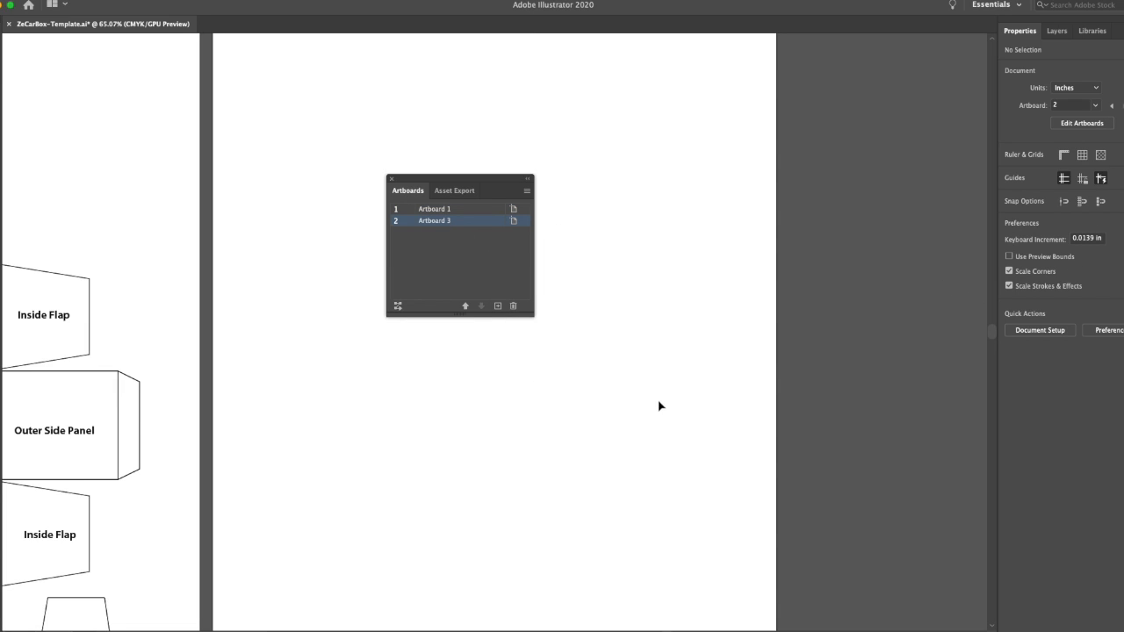
{"action": "left_click", "coordinate": [392, 179]}
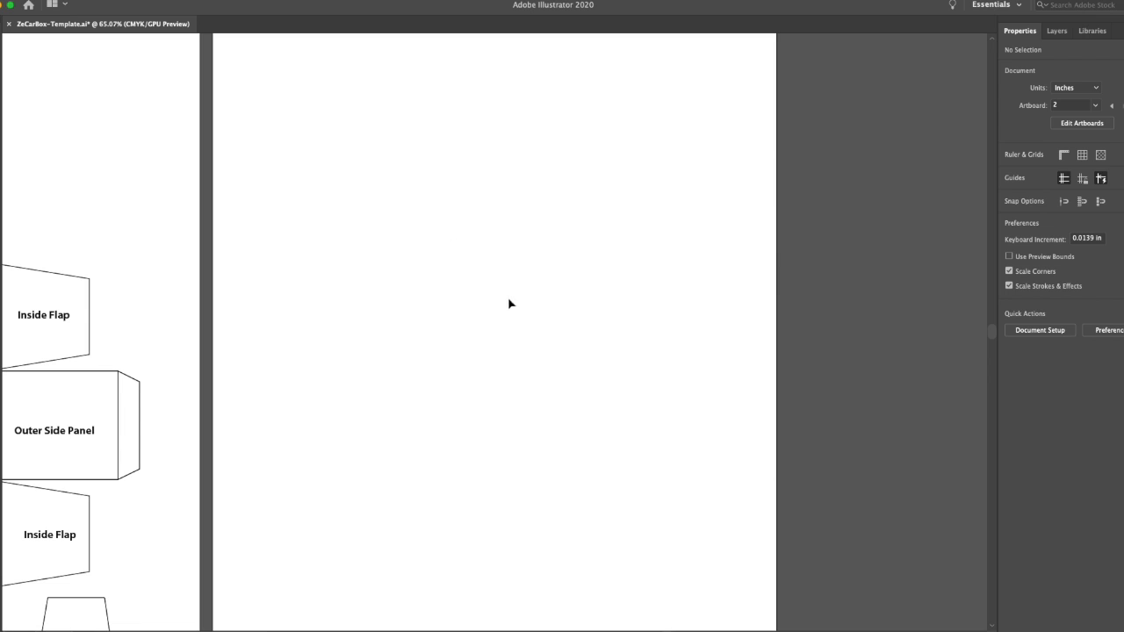
Step: Draw a rectangle 4 in wide and 2.5 in high on the new artboard
{"action": "key", "text": "z"}
{"action": "left_click", "coordinate": [511, 382], "text": "alt"}
{"action": "left_click", "coordinate": [511, 382], "text": "alt"}
{"action": "left_click_drag", "start_coordinate": [472, 372], "coordinate": [620, 396]}
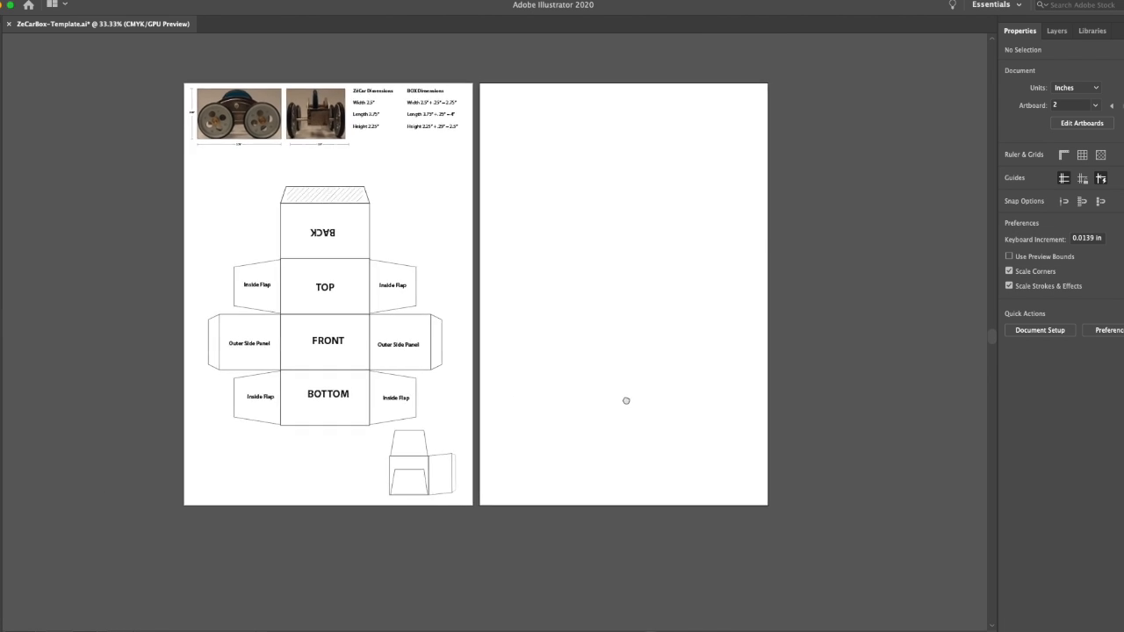
{"action": "left_click_drag", "start_coordinate": [419, 111], "coordinate": [505, 178]}
{"action": "key", "text": "v"}
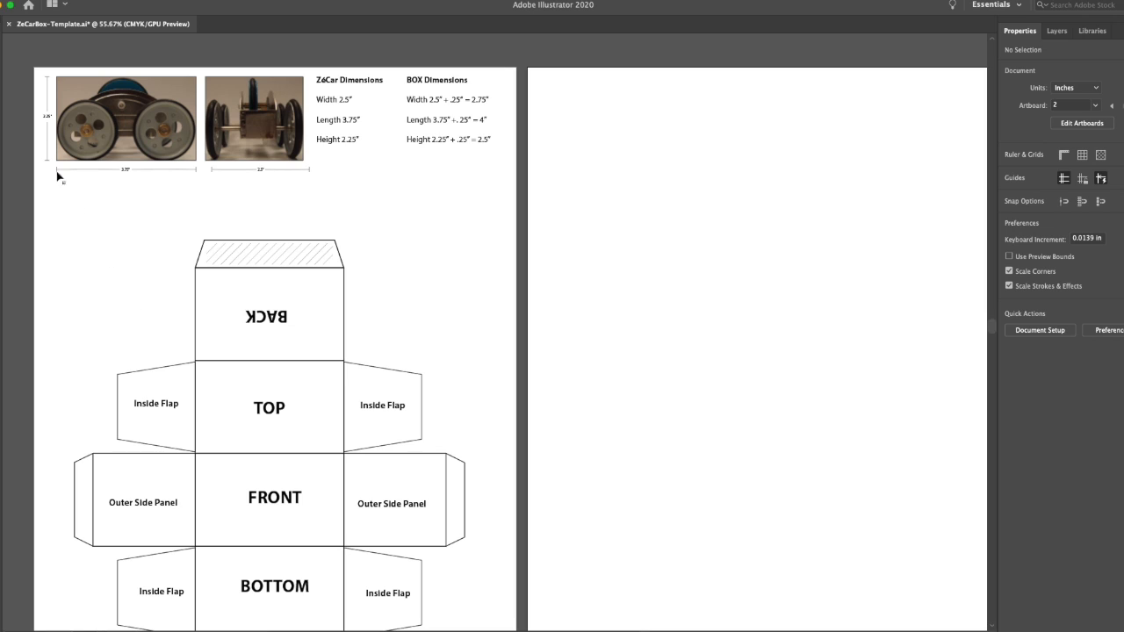
{"action": "left_click_drag", "start_coordinate": [1, 30], "coordinate": [84, 165]}
{"action": "key", "text": "m"}
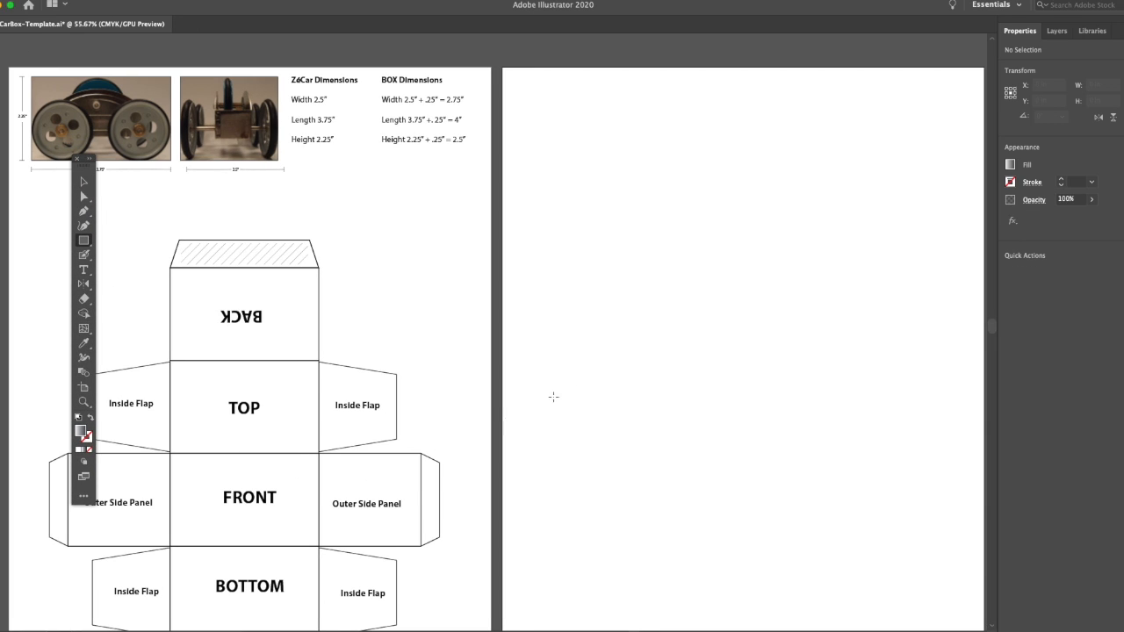
{"action": "left_click", "coordinate": [617, 313]}
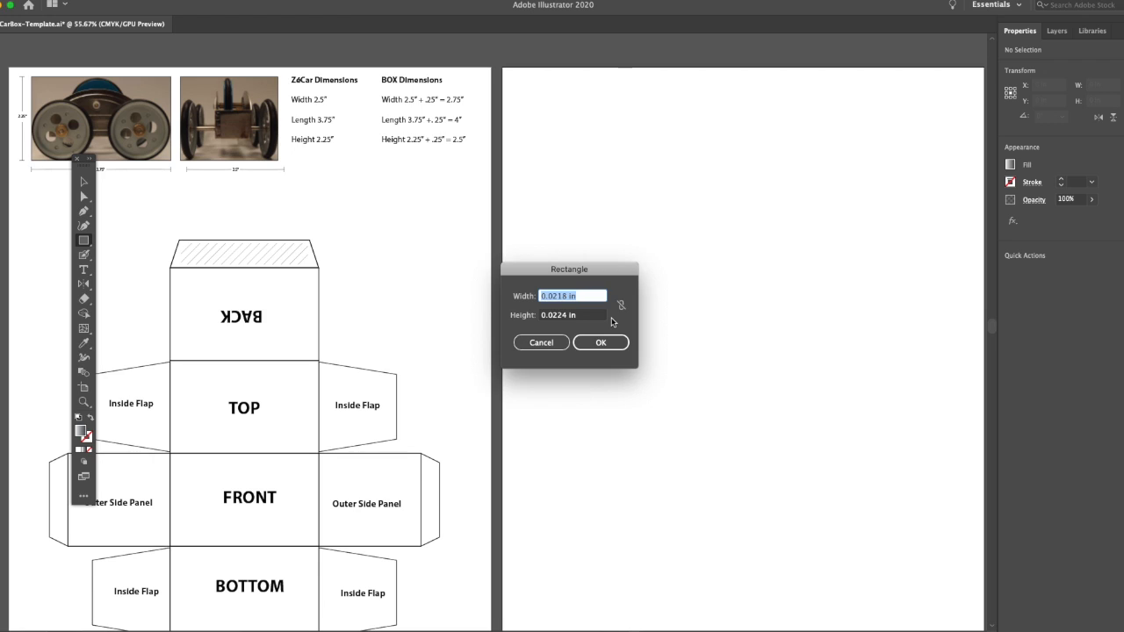
{"action": "type", "text": "4"}
{"action": "key", "text": "Tab"}
{"action": "type", "text": "2.5"}
{"action": "key", "text": "Return"}
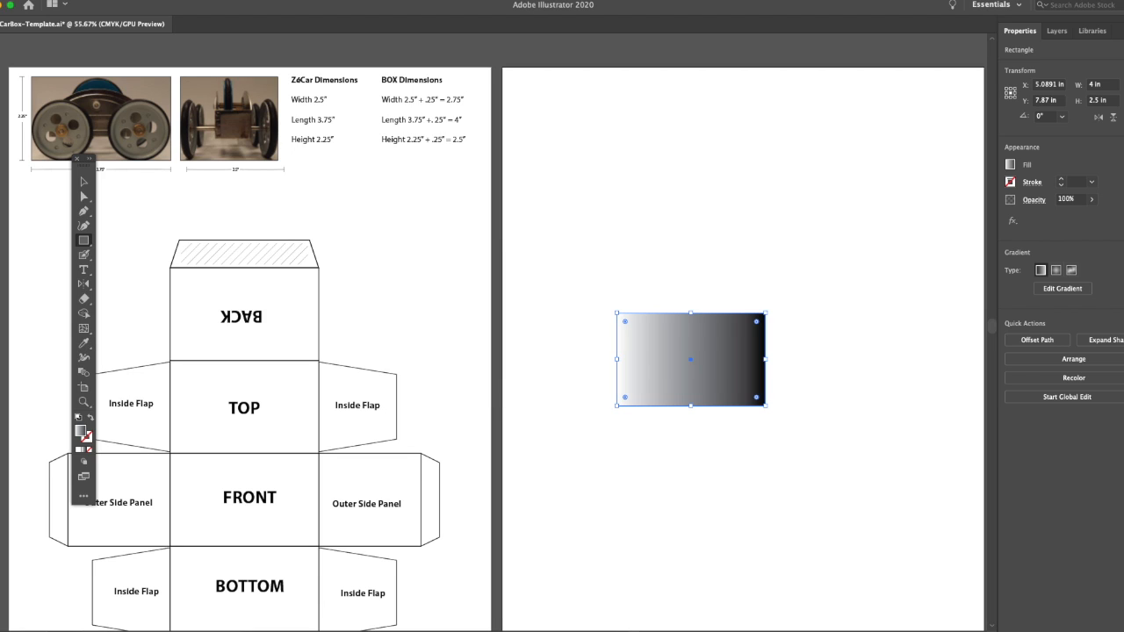
Step: Apply the default white fill and 1 pt black stroke to the rectangle and move it lower on the artboard
{"action": "left_click", "coordinate": [80, 416]}
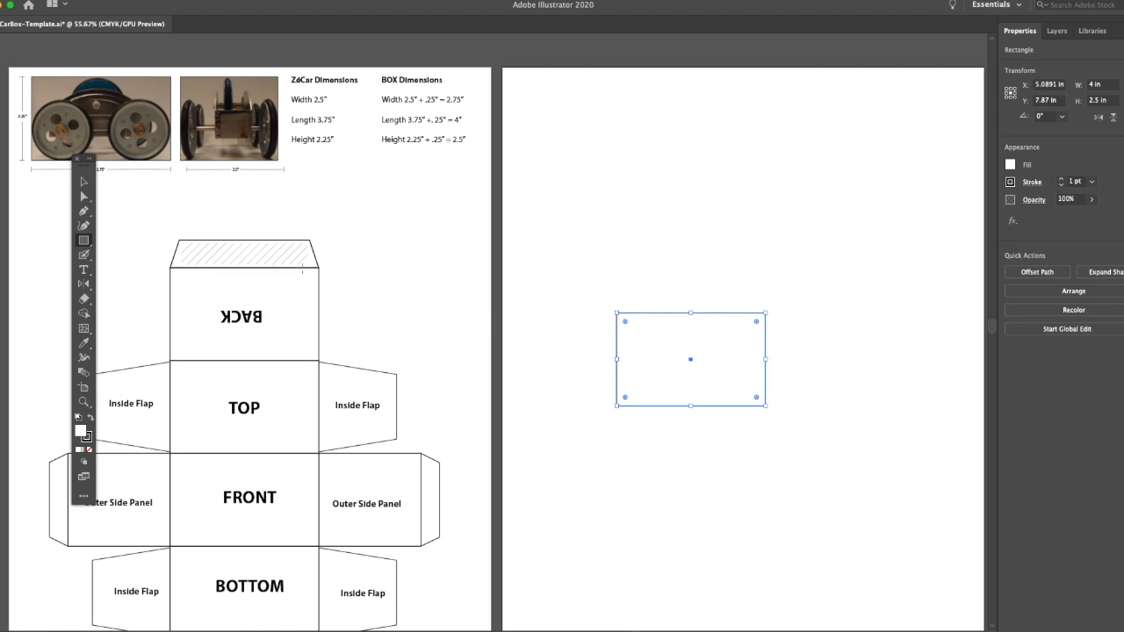
{"action": "key", "text": "v"}
{"action": "left_click_drag", "start_coordinate": [715, 407], "coordinate": [788, 516]}
Step: Make three copies of the rectangle and stack two above and one below the original, edge to edge
{"action": "key", "text": "ctrl+c"}
{"action": "key", "text": "ctrl+v"}
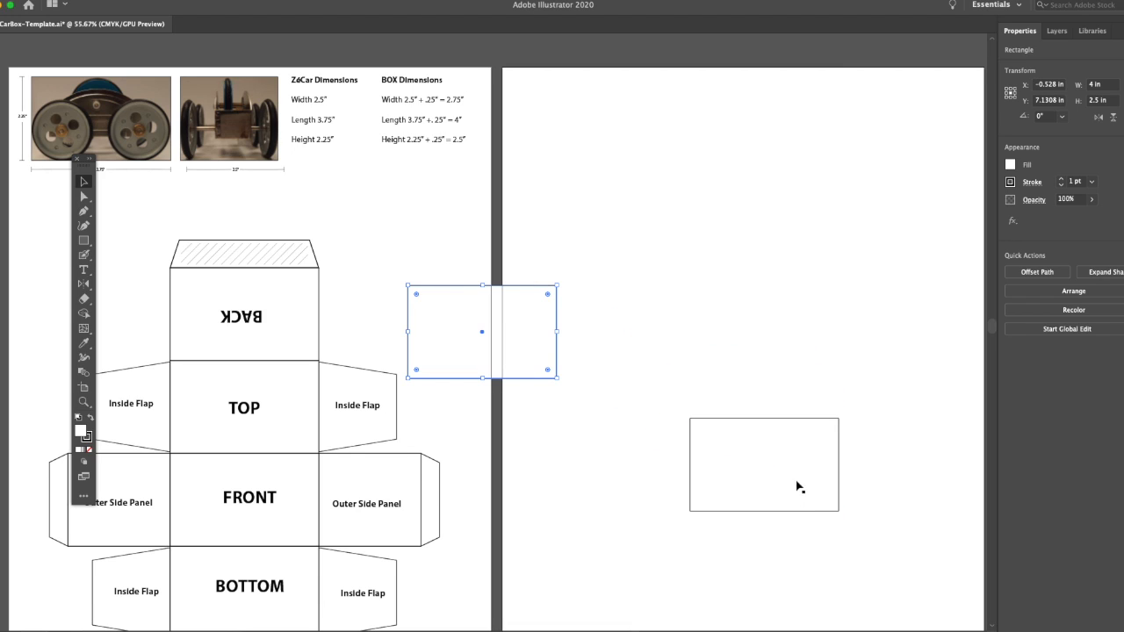
{"action": "left_click_drag", "start_coordinate": [537, 384], "coordinate": [813, 421]}
{"action": "key", "text": "super+v"}
{"action": "left_click_drag", "start_coordinate": [539, 385], "coordinate": [810, 331]}
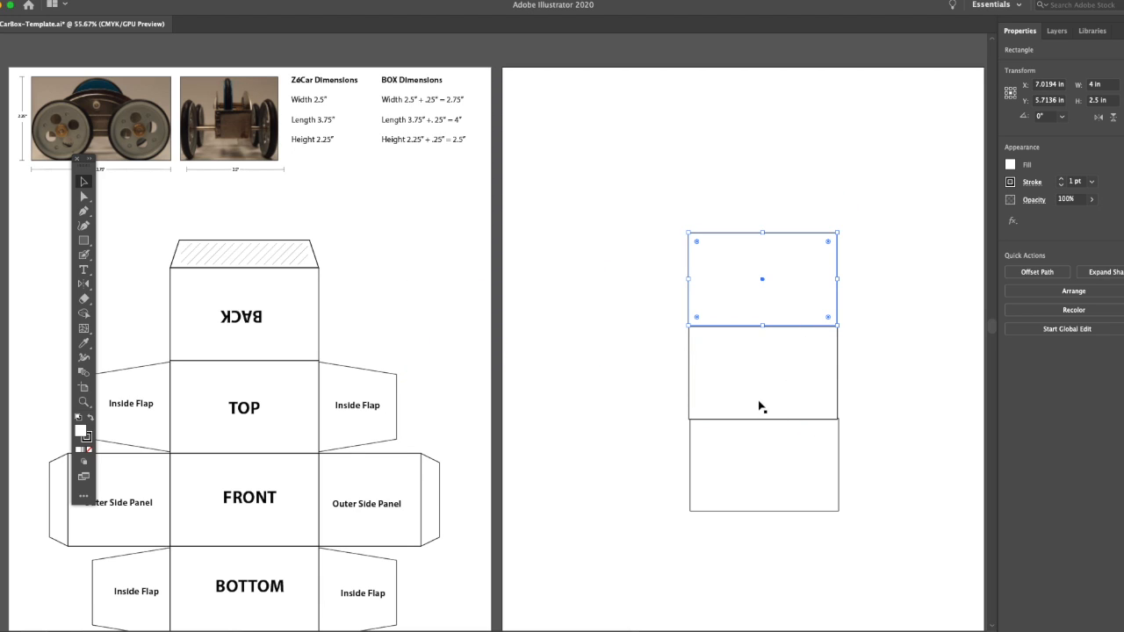
{"action": "left_click", "coordinate": [728, 511]}
{"action": "key", "text": "ctrl+v"}
{"action": "left_click_drag", "start_coordinate": [526, 384], "coordinate": [805, 605]}
Step: Align the four stacked rectangles on their horizontal centers and nudge the top one down to meet its neighbor
{"action": "left_click_drag", "start_coordinate": [630, 190], "coordinate": [861, 580]}
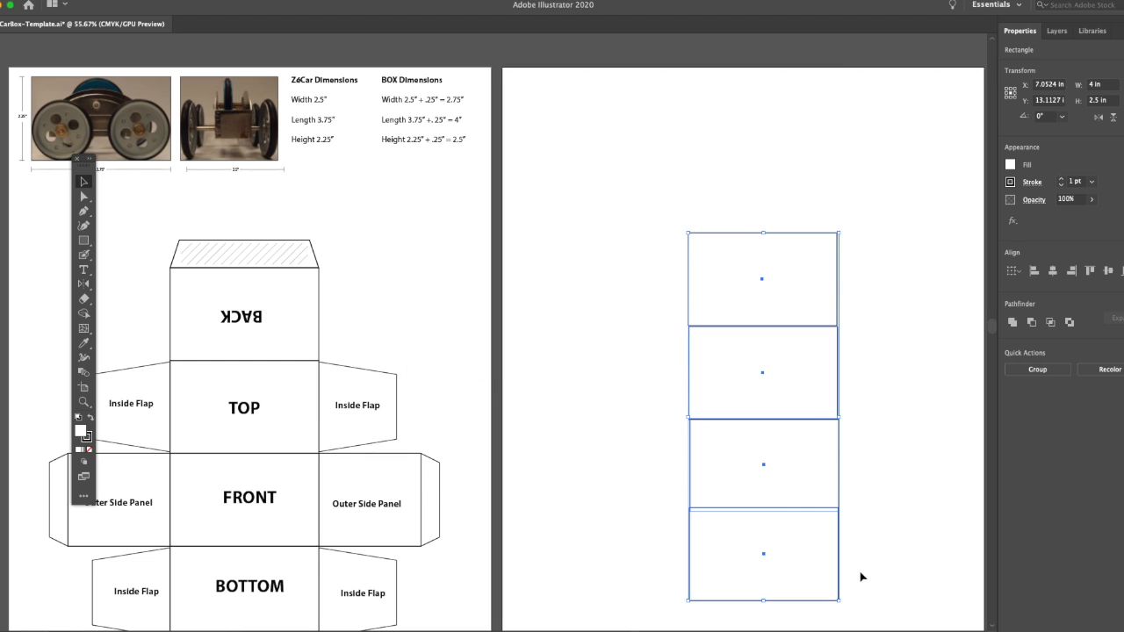
{"action": "left_click", "coordinate": [1050, 271]}
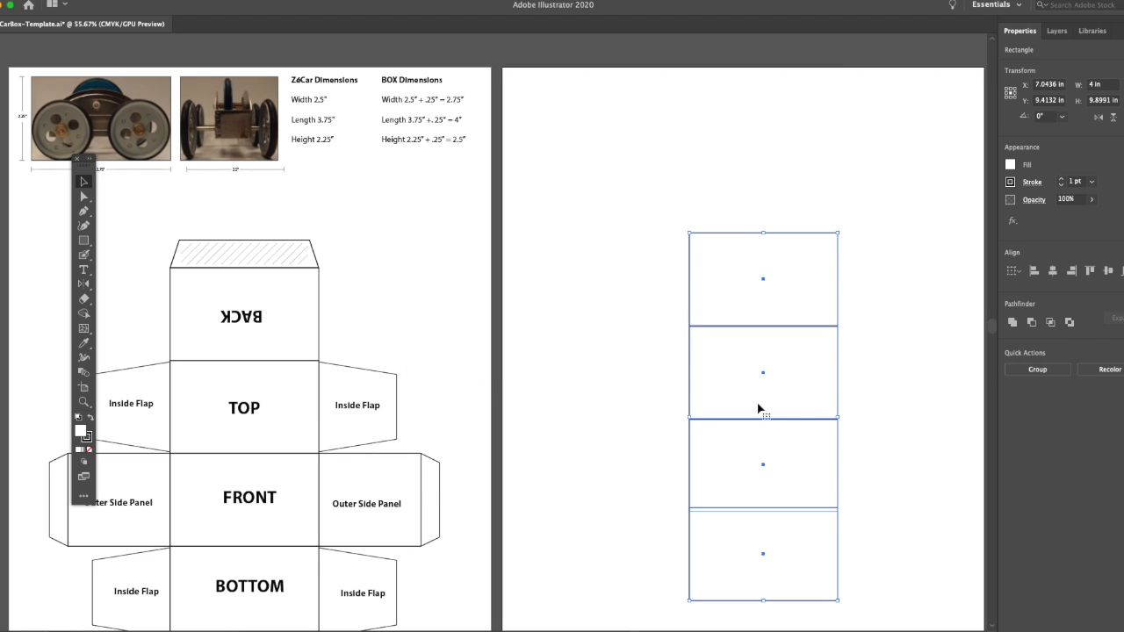
{"action": "left_click_drag", "start_coordinate": [666, 297], "coordinate": [851, 406]}
{"action": "left_click_drag", "start_coordinate": [712, 466], "coordinate": [475, 412]}
{"action": "left_click", "coordinate": [634, 49]}
{"action": "left_click", "coordinate": [633, 78]}
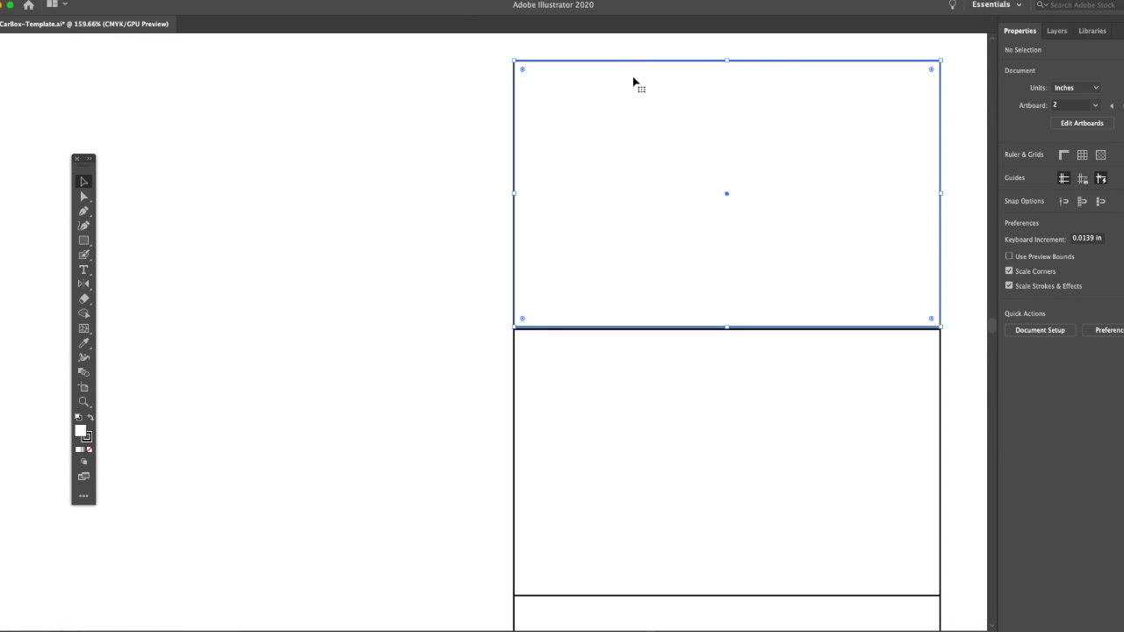
{"action": "key", "text": "Down"}
{"action": "key", "text": "Down"}
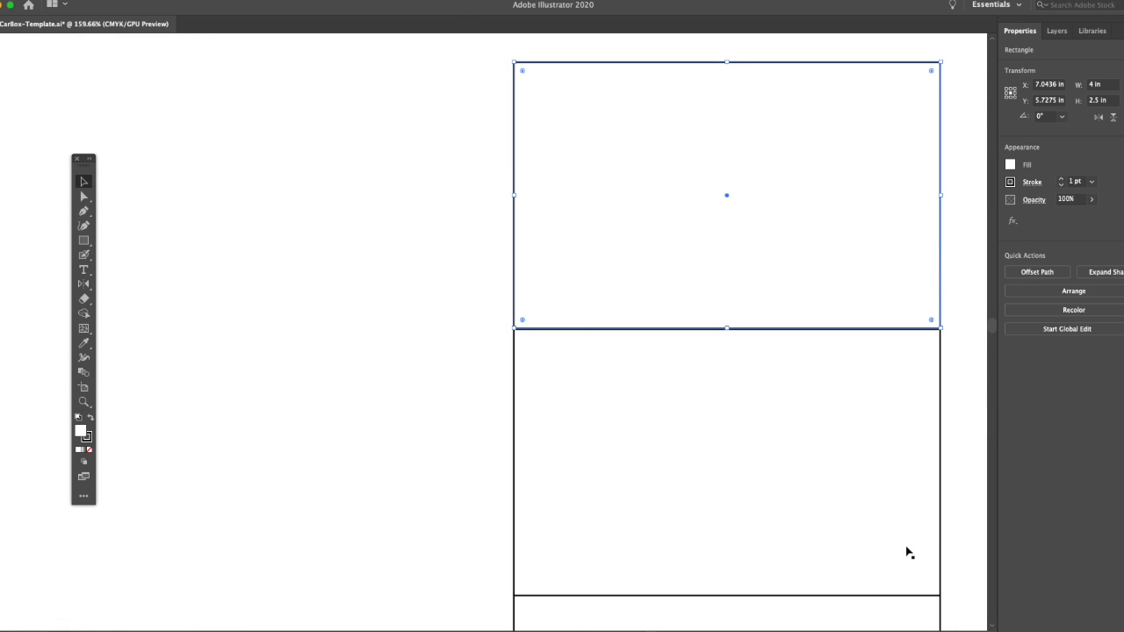
Step: Nudge the bottom rectangle down until its upper edge meets the lower edge of the third rectangle
{"action": "scroll", "coordinate": [768, 530], "scroll_direction": "down", "scroll_amount": 5}
{"action": "scroll", "coordinate": [768, 530], "scroll_direction": "right", "scroll_amount": 3}
{"action": "scroll", "coordinate": [841, 385], "scroll_direction": "down", "scroll_amount": 3}
{"action": "left_click", "coordinate": [808, 491]}
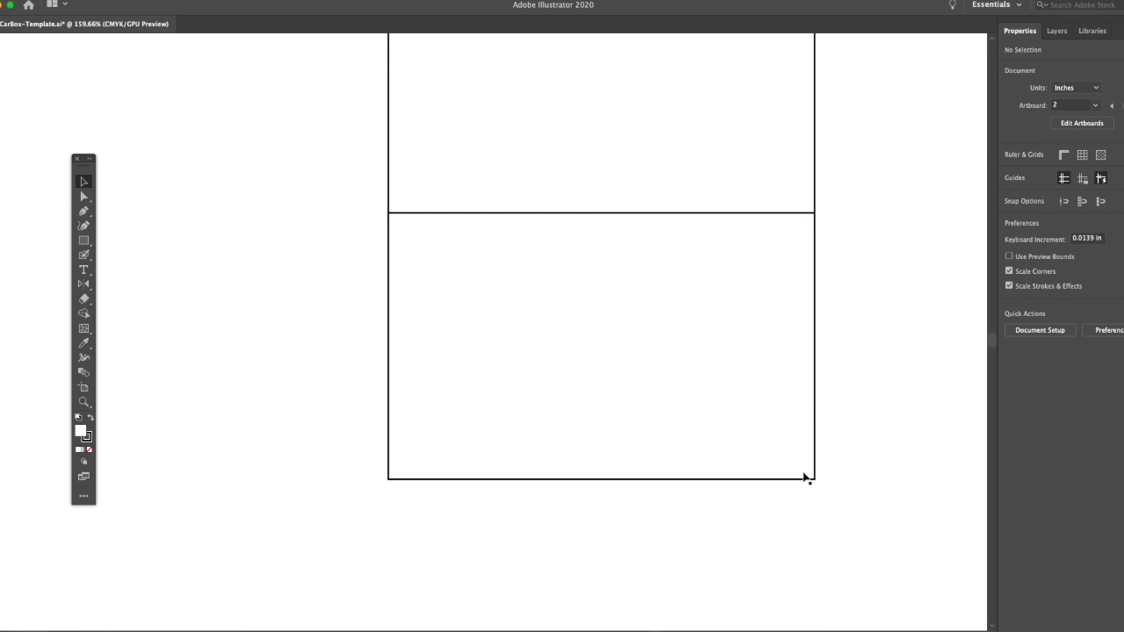
{"action": "left_click", "coordinate": [758, 439], "text": "alt+super"}
{"action": "left_click_drag", "start_coordinate": [574, 342], "coordinate": [550, 322]}
{"action": "left_click", "coordinate": [550, 322], "text": "alt+super"}
{"action": "left_click", "coordinate": [546, 320], "text": "alt+super"}
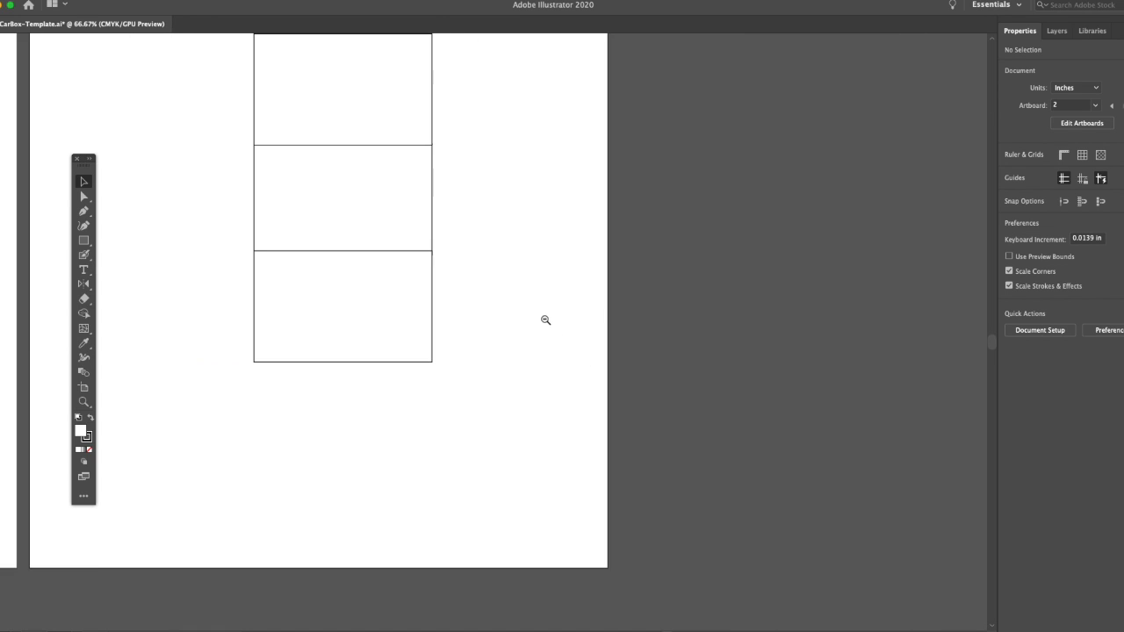
{"action": "left_click", "coordinate": [546, 321], "text": "alt+super"}
{"action": "left_click_drag", "start_coordinate": [448, 310], "coordinate": [852, 457]}
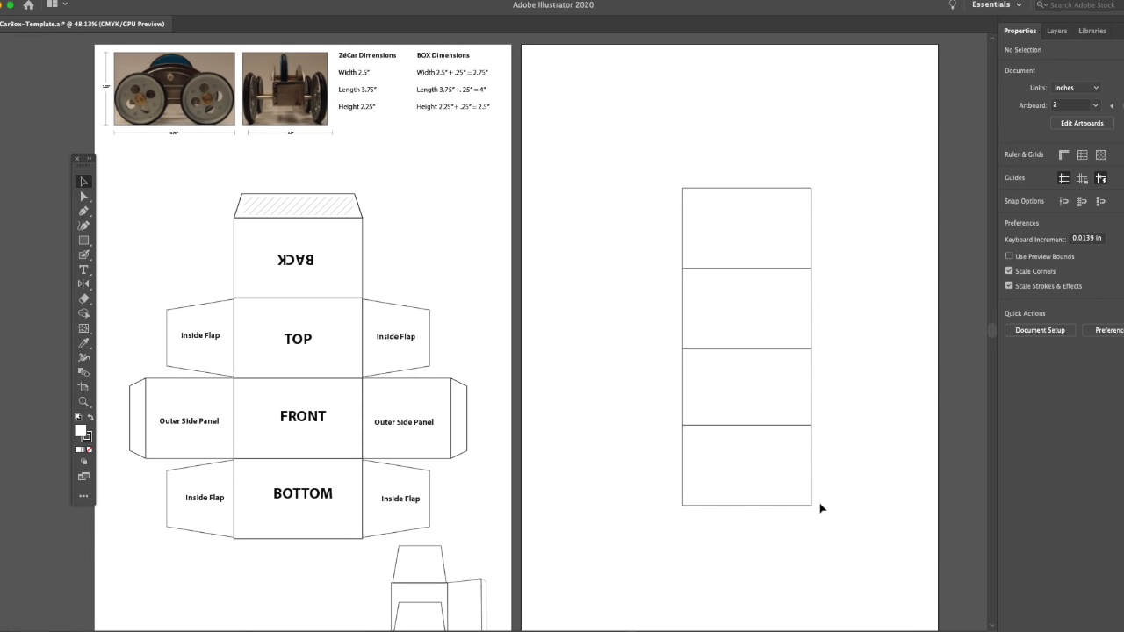
{"action": "left_click_drag", "start_coordinate": [847, 539], "coordinate": [645, 133]}
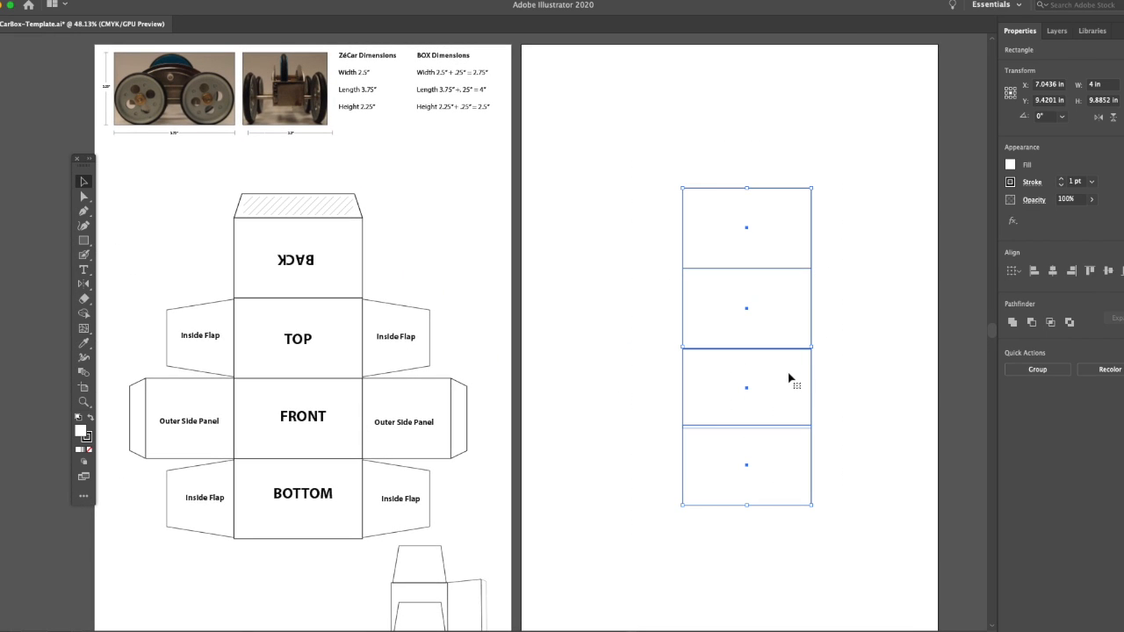
{"action": "left_click", "coordinate": [808, 518]}
{"action": "left_click", "coordinate": [796, 504]}
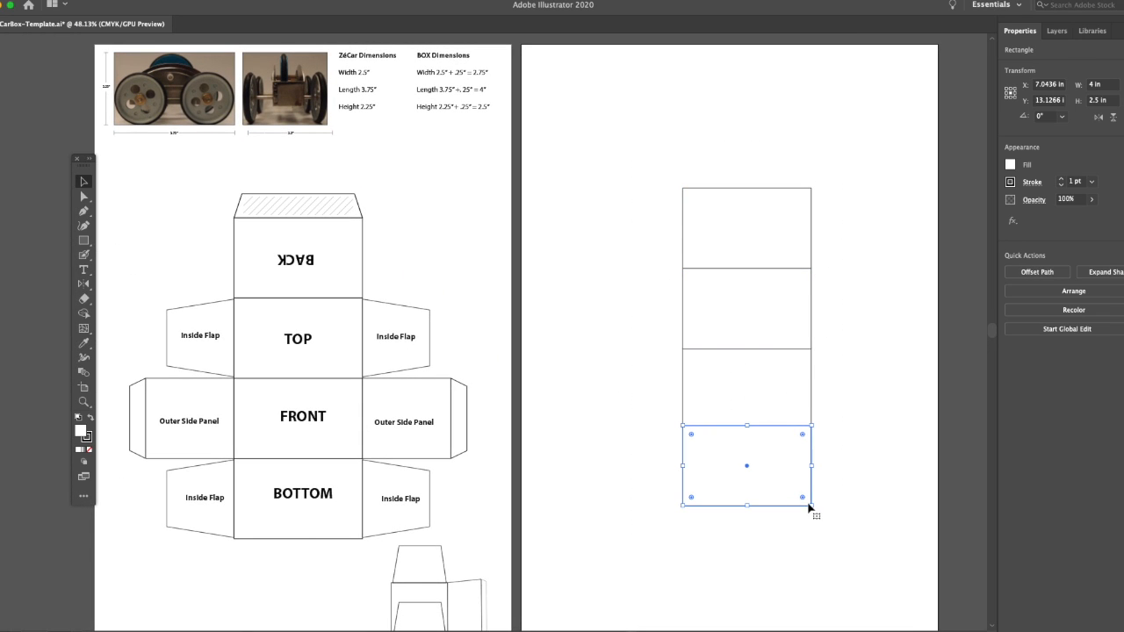
{"action": "key", "text": "Down"}
{"action": "key", "text": "Down"}
{"action": "key", "text": "Down"}
{"action": "key", "text": "Down"}
{"action": "key", "text": "Down"}
{"action": "key", "text": "Down"}
{"action": "key", "text": "Down"}
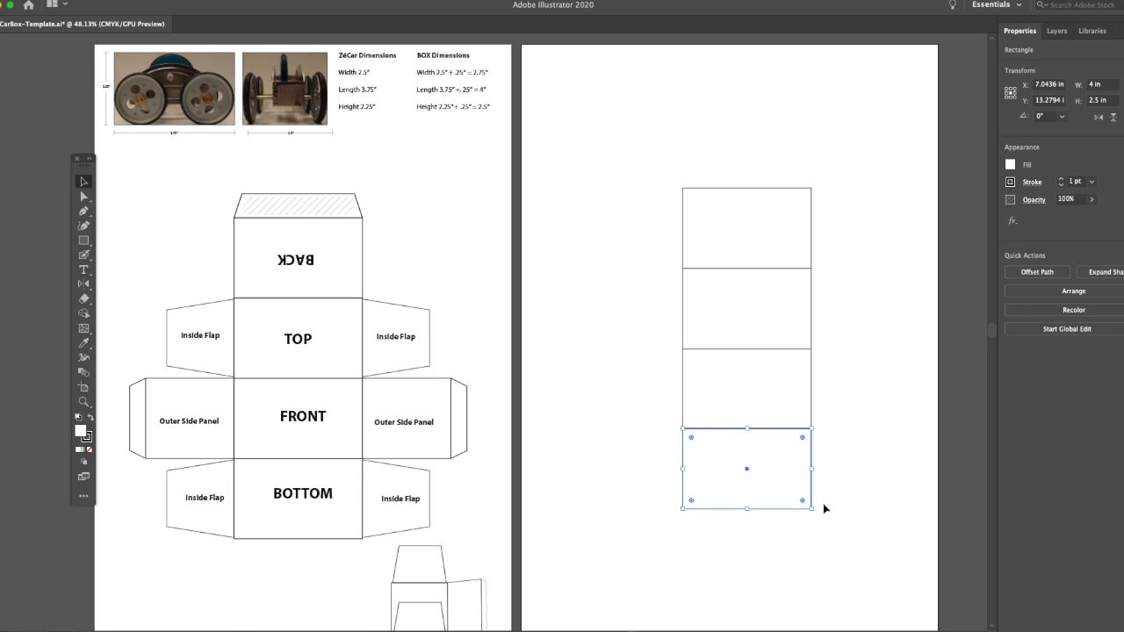
{"action": "left_click", "coordinate": [831, 524]}
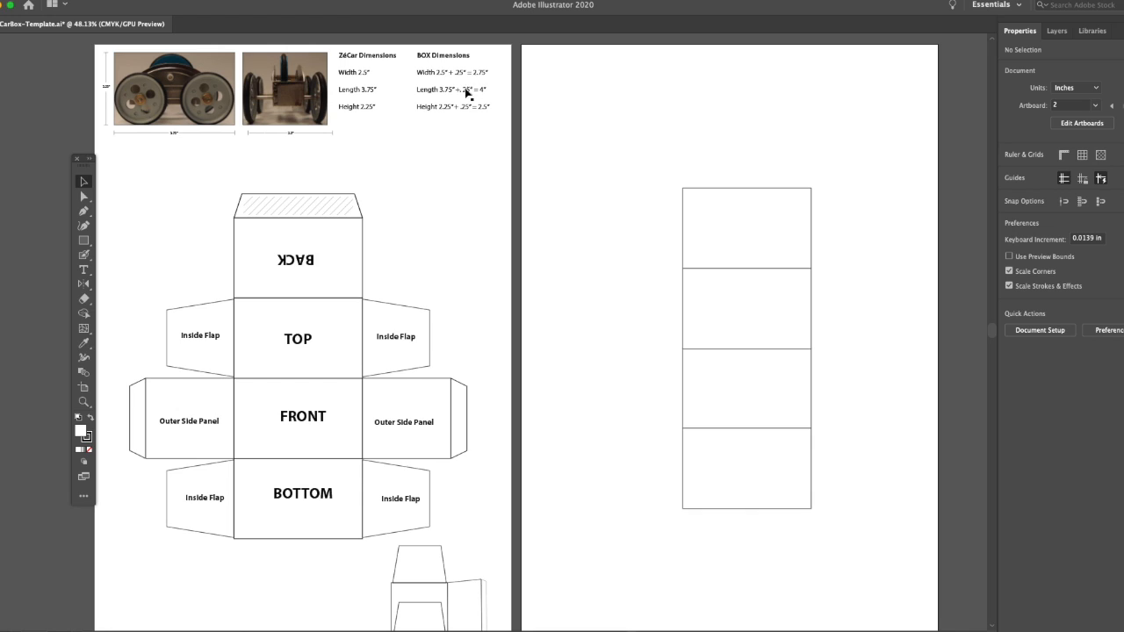
Step: Paste another copy of the rectangle and place it over the right end of the third rectangle in the stack
{"action": "left_click", "coordinate": [812, 343]}
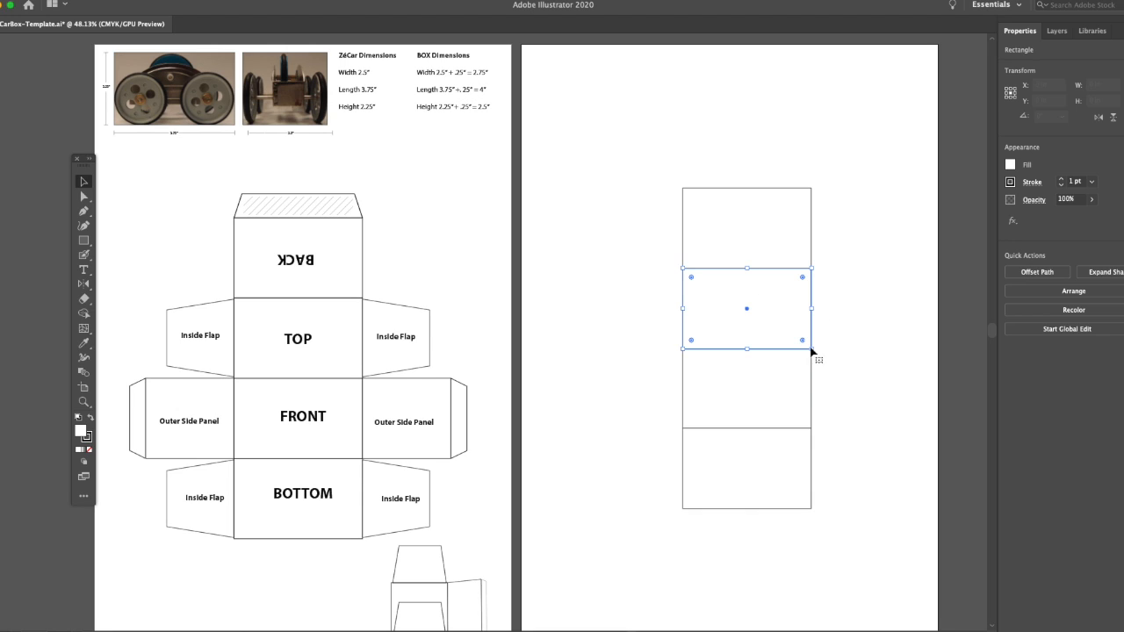
{"action": "left_click", "coordinate": [812, 393]}
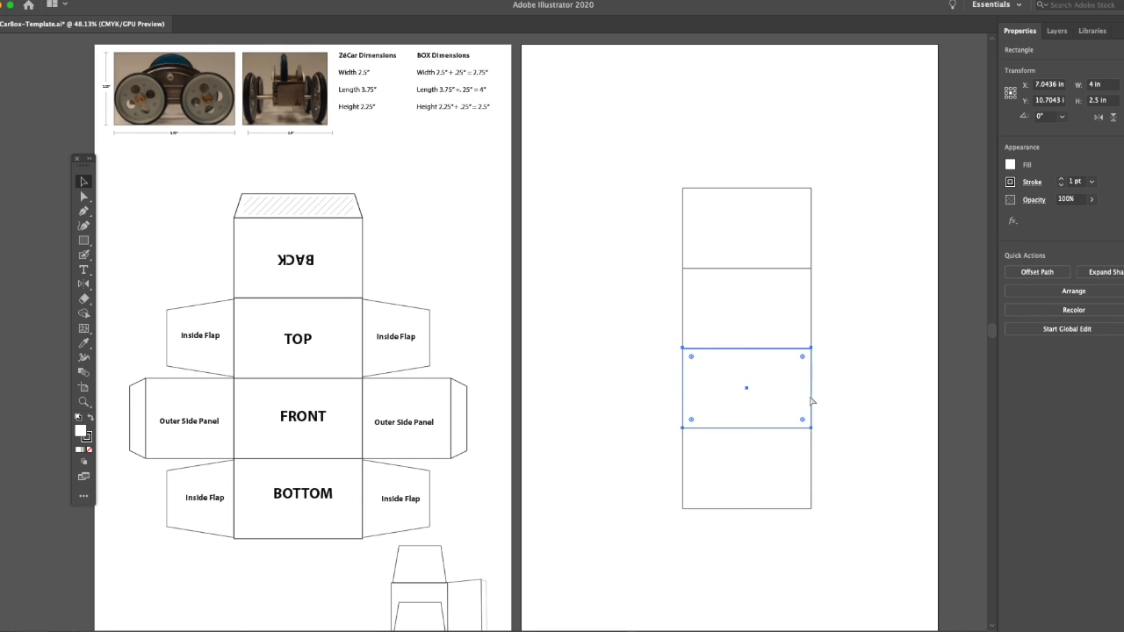
{"action": "key", "text": "super+v"}
{"action": "left_click_drag", "start_coordinate": [528, 376], "coordinate": [896, 420]}
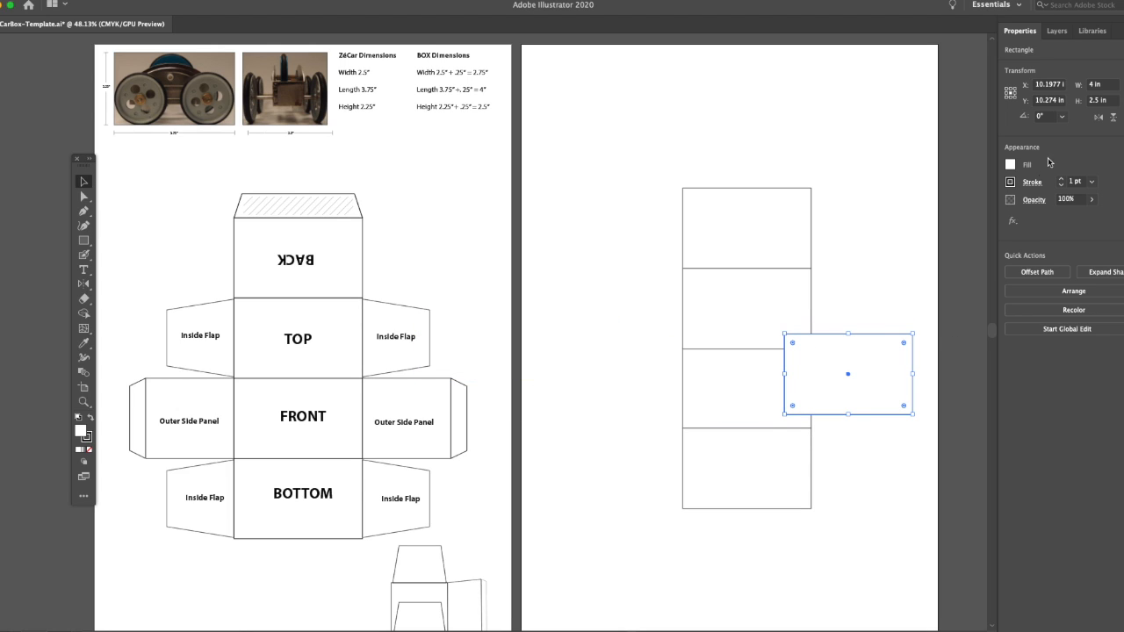
Step: Set the pasted rectangle's width to 2.75 in and move it beside the third rectangle's right edge
{"action": "left_click", "coordinate": [1107, 84]}
{"action": "key", "text": "Return"}
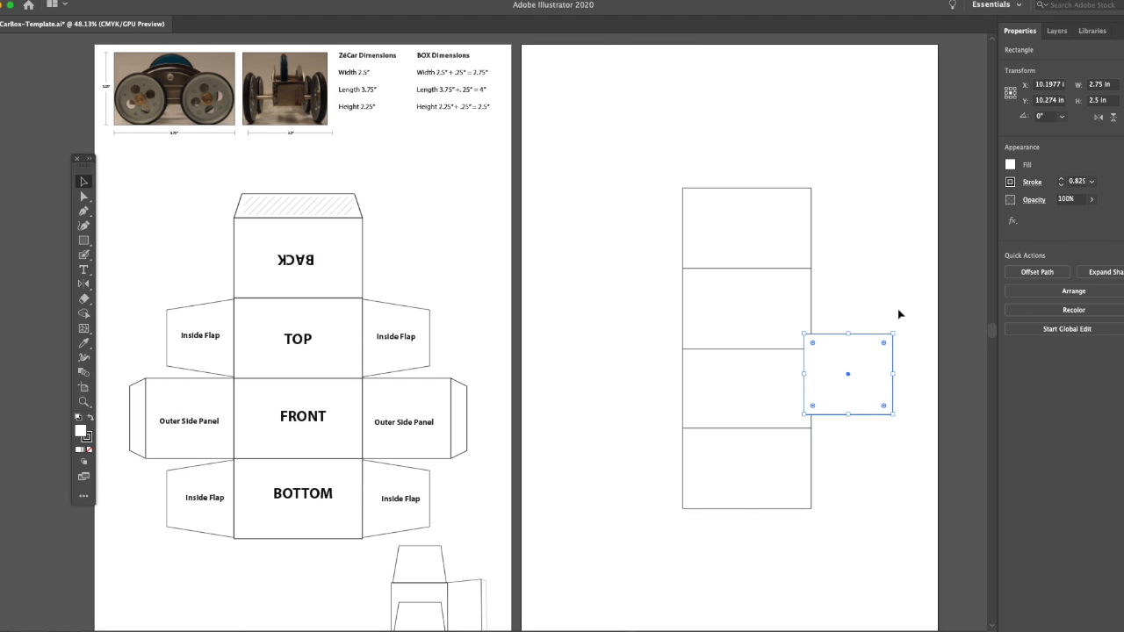
{"action": "mouse_move", "coordinate": [830, 339]}
{"action": "left_mouse_down"}
{"action": "mouse_move", "coordinate": [849, 359]}
{"action": "mouse_move", "coordinate": [839, 353]}
{"action": "left_mouse_up"}
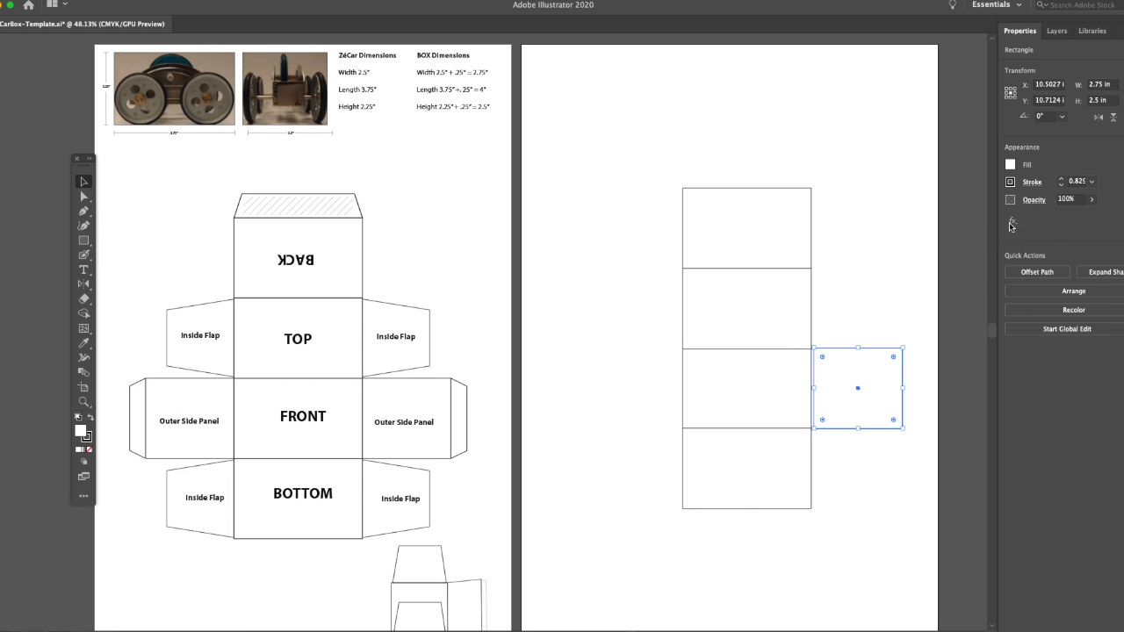
Step: Set the side panel's stroke to 1 pt and fit its inner edge against the third rectangle's right edge
{"action": "left_click", "coordinate": [1062, 179]}
{"action": "left_click", "coordinate": [839, 475]}
{"action": "scroll", "coordinate": [810, 419], "scroll_direction": "up", "scroll_amount": 5}
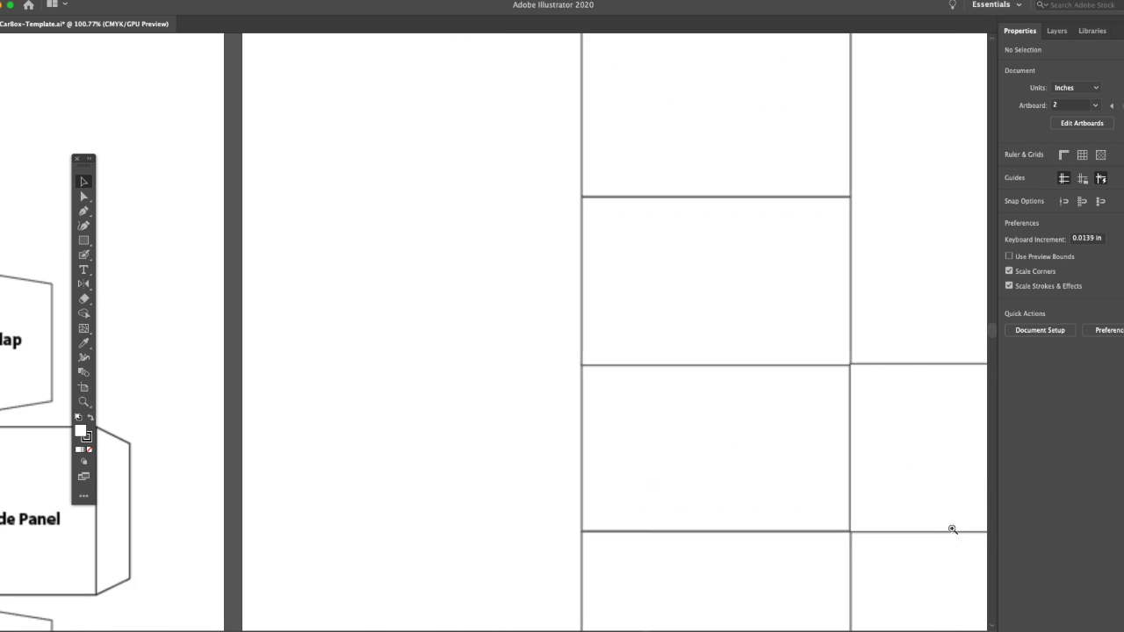
{"action": "left_click_drag", "start_coordinate": [665, 456], "coordinate": [676, 452]}
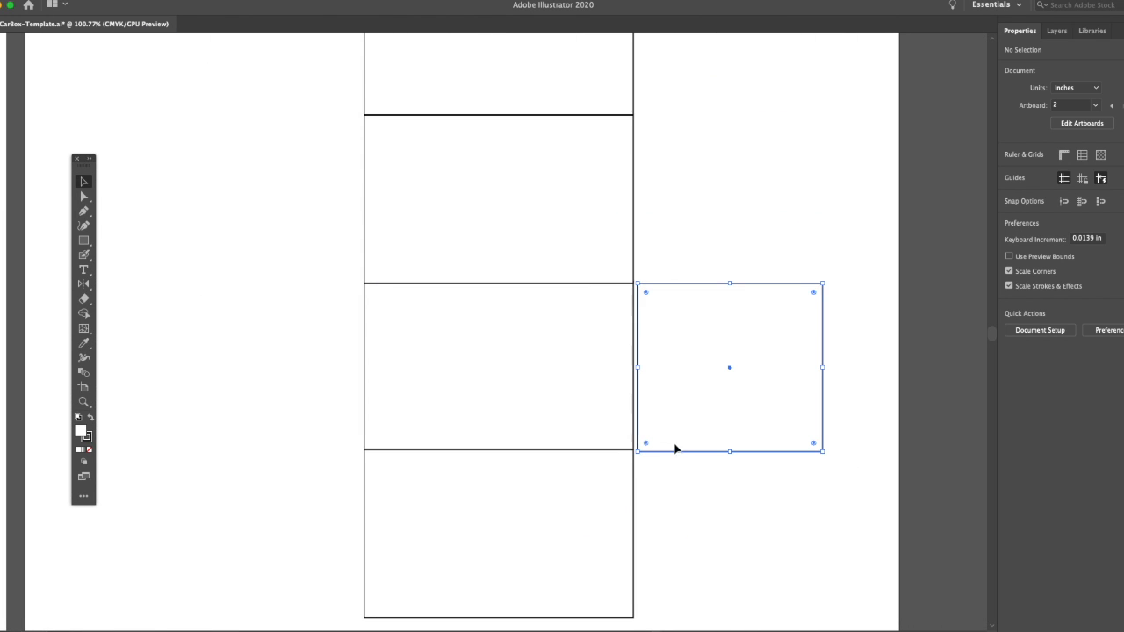
{"action": "left_click", "coordinate": [660, 284], "text": "shift"}
{"action": "left_click_drag", "start_coordinate": [661, 284], "coordinate": [655, 288]}
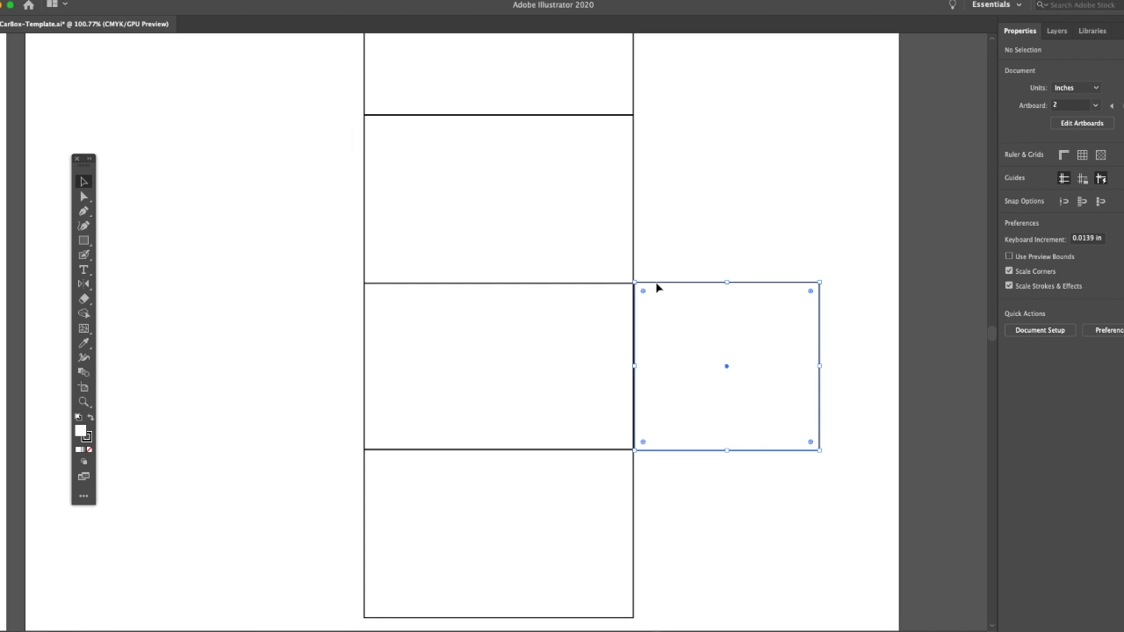
{"action": "left_click", "coordinate": [730, 502]}
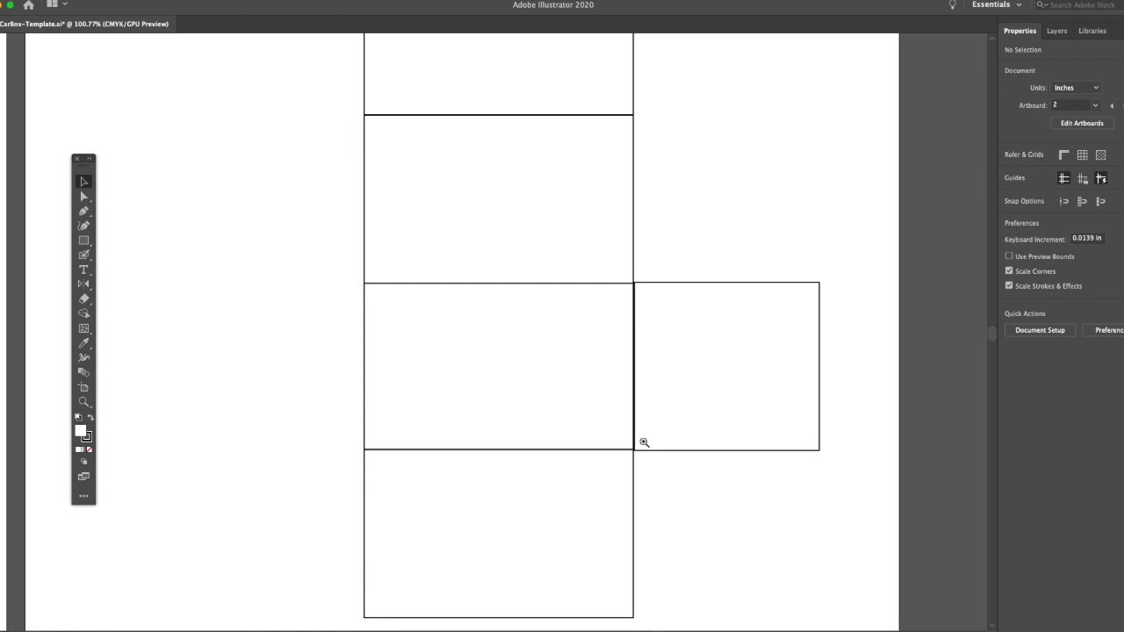
{"action": "left_click_drag", "start_coordinate": [644, 442], "coordinate": [759, 517]}
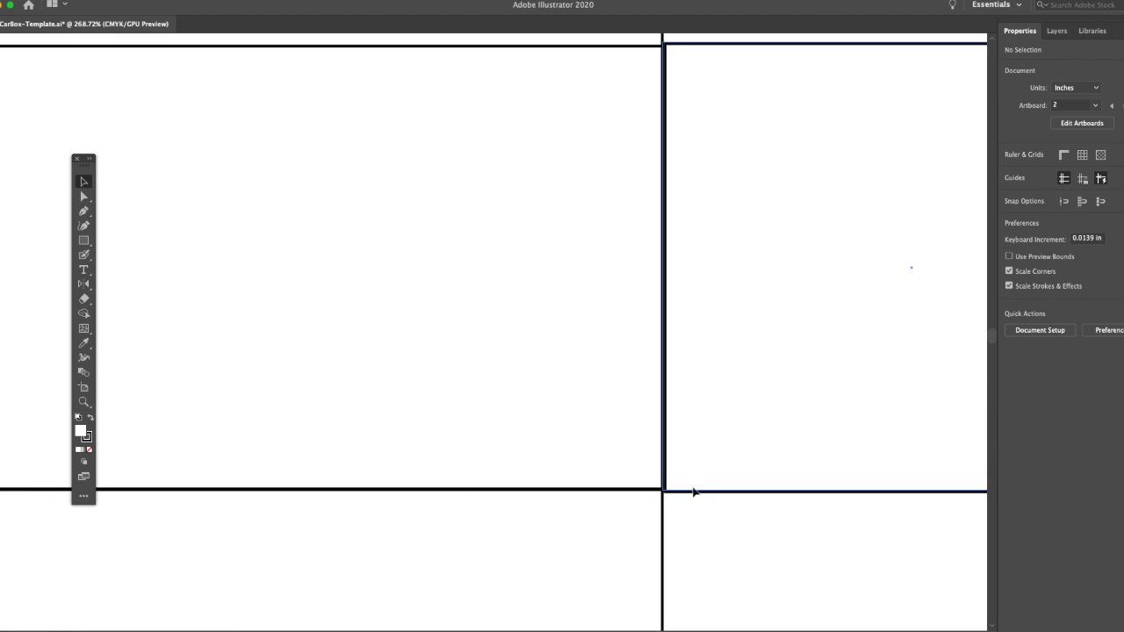
{"action": "left_click", "coordinate": [694, 492]}
{"action": "left_click_drag", "start_coordinate": [753, 512], "coordinate": [710, 555]}
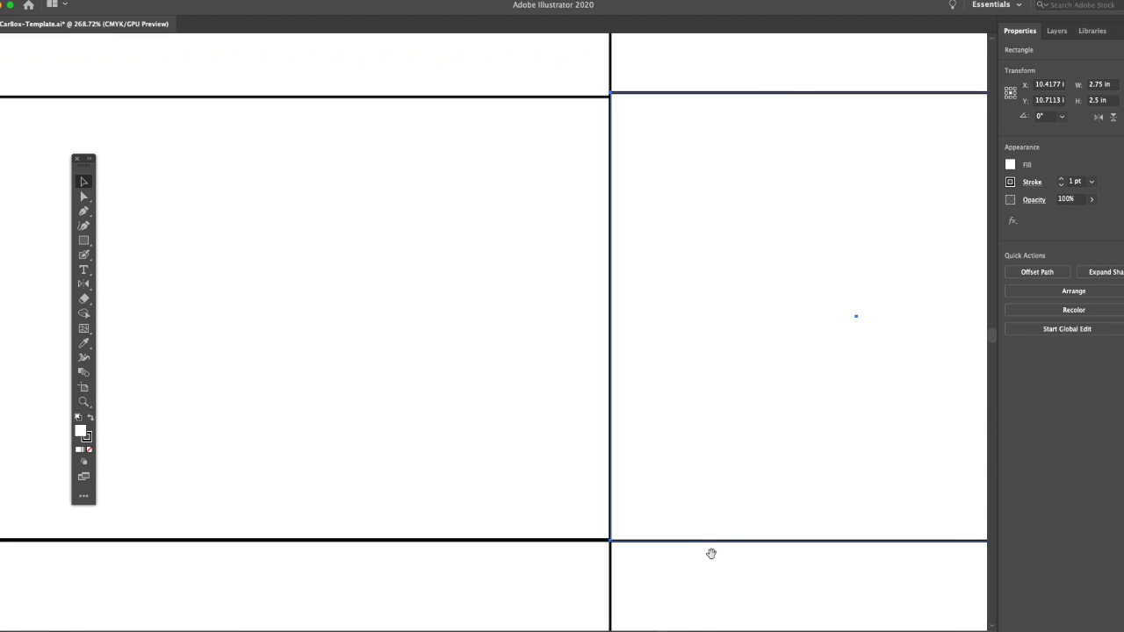
Step: Remove the fill from the stacked rectangles and the side panel, keeping only their outlines
{"action": "left_click", "coordinate": [823, 458], "text": "alt+super"}
{"action": "left_click", "coordinate": [672, 444], "text": "alt+super"}
{"action": "left_click_drag", "start_coordinate": [531, 420], "coordinate": [773, 519]}
{"action": "left_click_drag", "start_coordinate": [663, 497], "coordinate": [816, 567]}
{"action": "left_click", "coordinate": [617, 180]}
{"action": "left_click_drag", "start_coordinate": [767, 603], "coordinate": [573, 282]}
{"action": "left_click", "coordinate": [718, 546], "text": "alt+super"}
{"action": "left_click", "coordinate": [633, 460], "text": "alt+super"}
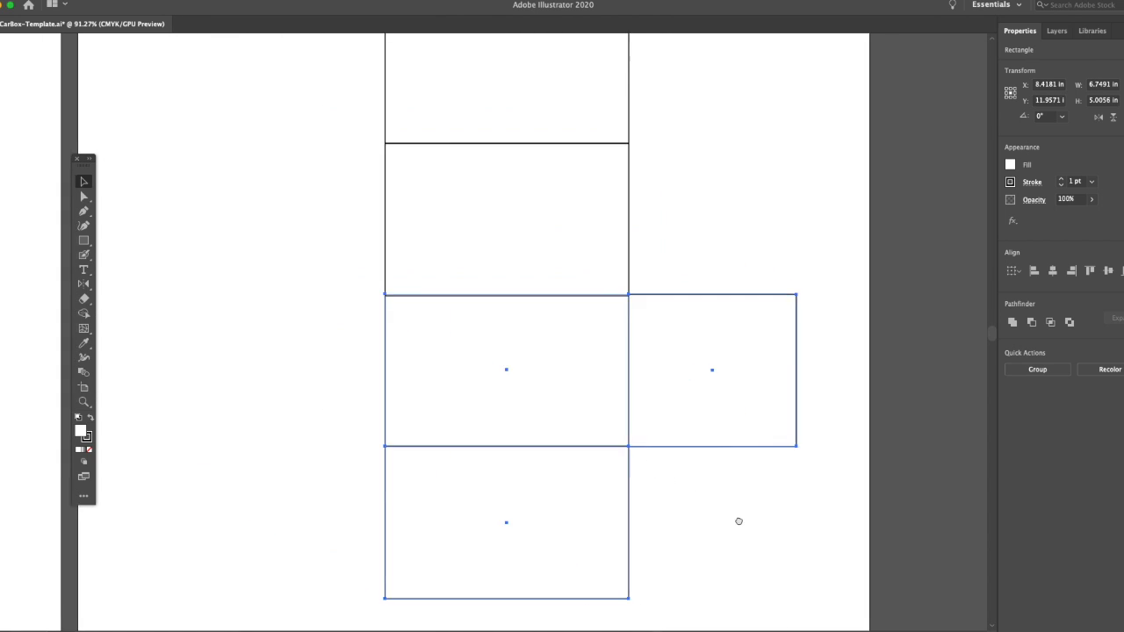
{"action": "left_click_drag", "start_coordinate": [770, 557], "coordinate": [469, 90]}
{"action": "left_click", "coordinate": [89, 450]}
{"action": "left_click", "coordinate": [699, 256]}
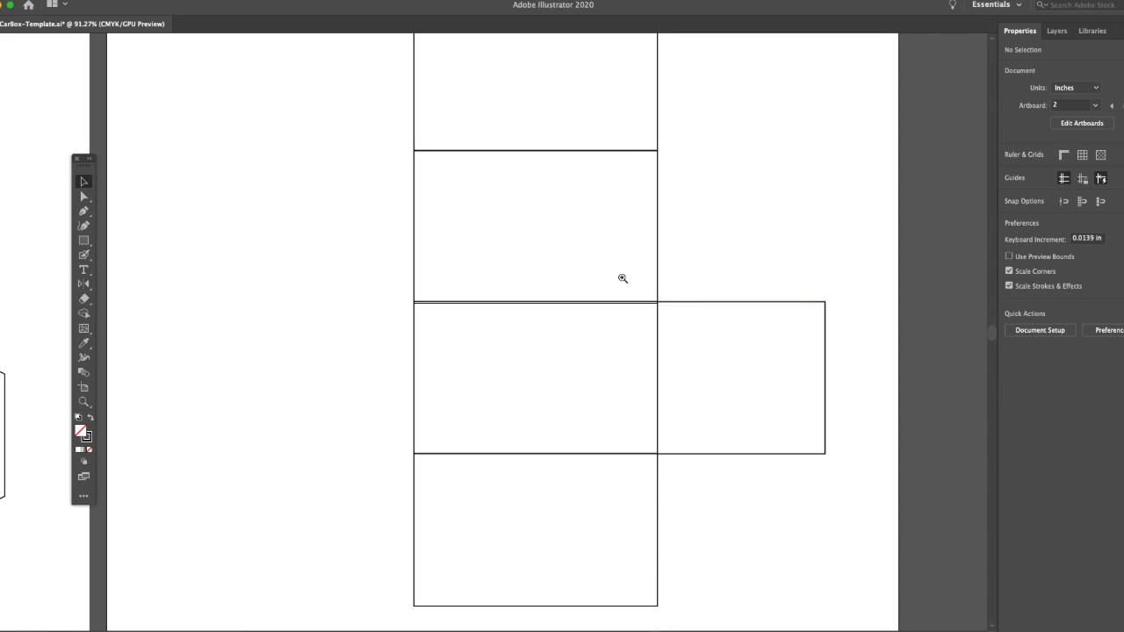
Step: Close the small offset between the second and third rectangles so their shared edges coincide
{"action": "left_click_drag", "start_coordinate": [623, 279], "coordinate": [755, 442]}
{"action": "left_click", "coordinate": [700, 312]}
{"action": "left_click_drag", "start_coordinate": [702, 315], "coordinate": [811, 456]}
{"action": "left_click", "coordinate": [738, 337]}
{"action": "left_click_drag", "start_coordinate": [723, 326], "coordinate": [724, 333]}
{"action": "left_click", "coordinate": [677, 464]}
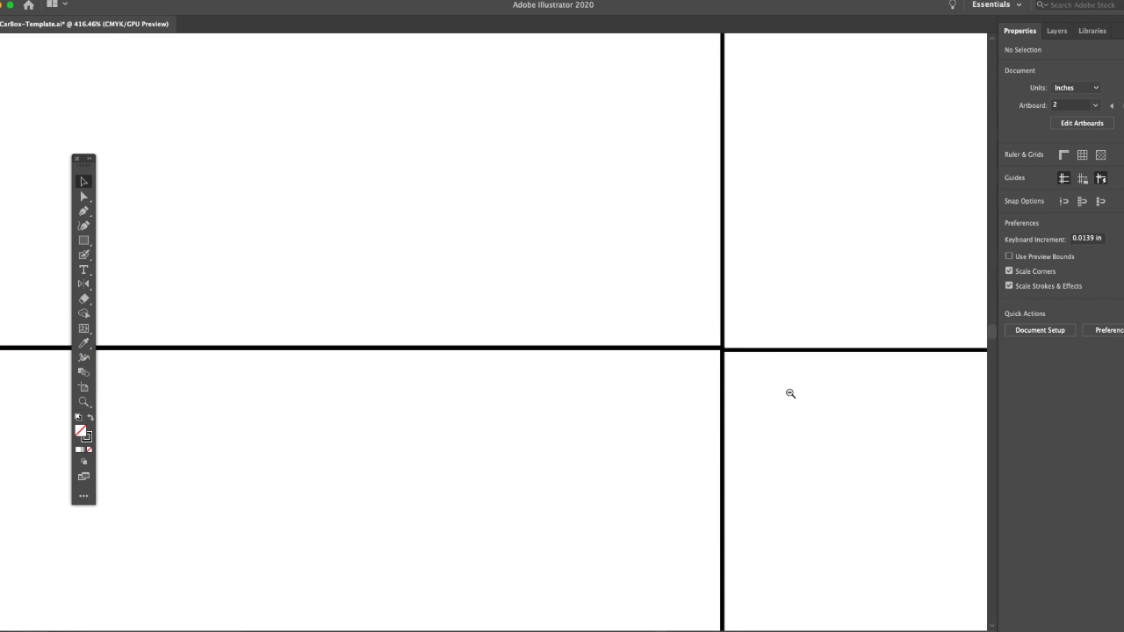
Step: Nudge the side panel up so its upper edge lines up with the third rectangle's upper edge
{"action": "left_click", "coordinate": [759, 352]}
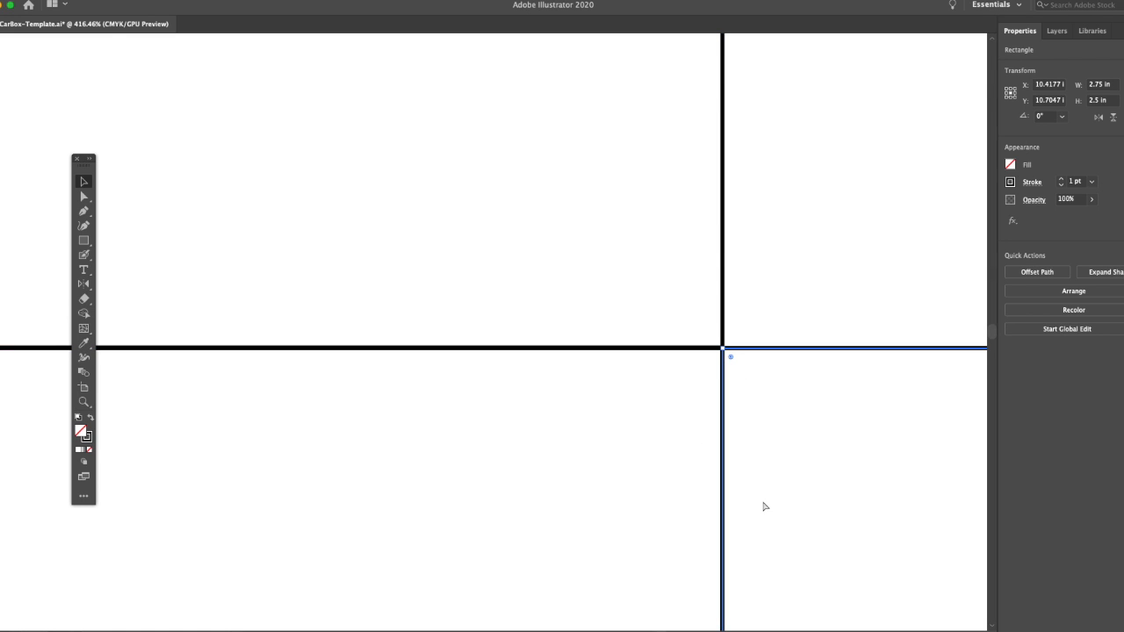
{"action": "left_click", "coordinate": [766, 501], "text": "alt+super"}
{"action": "left_click", "coordinate": [766, 499], "text": "alt+super"}
{"action": "left_click", "coordinate": [764, 497], "text": "alt+super"}
{"action": "left_click_drag", "start_coordinate": [442, 405], "coordinate": [701, 470]}
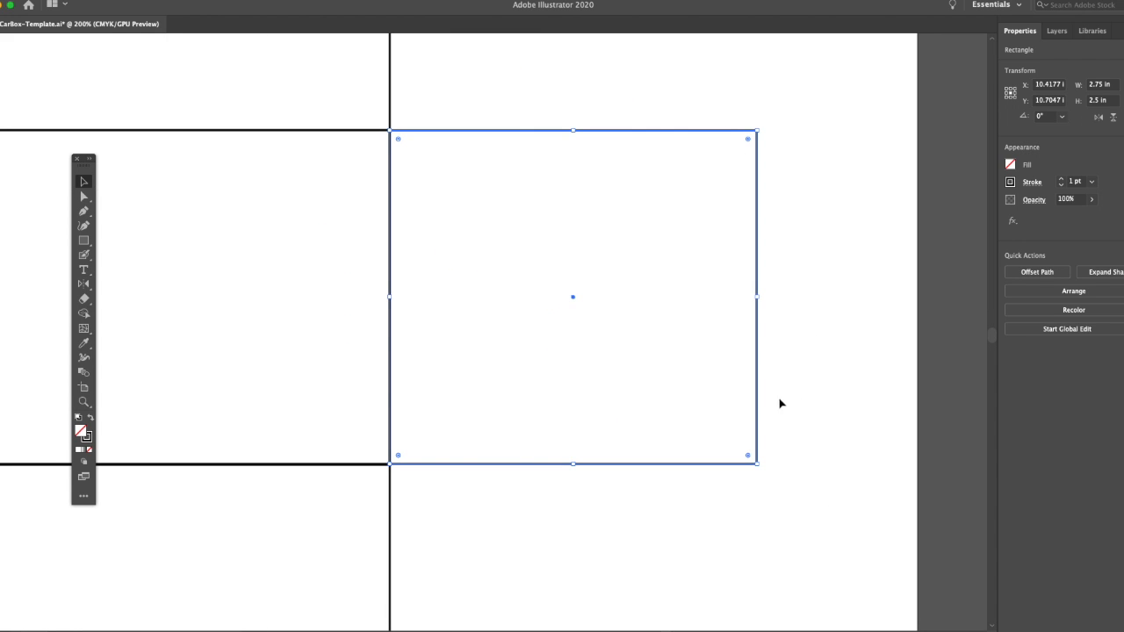
Step: Examine the angled tab on the outer side panel of the finished reference template
{"action": "left_click", "coordinate": [617, 400], "text": "alt+super"}
{"action": "left_click", "coordinate": [567, 412], "text": "alt+super"}
{"action": "mouse_move", "coordinate": [438, 422]}
{"action": "left_mouse_down"}
{"action": "mouse_move", "coordinate": [758, 400]}
{"action": "mouse_move", "coordinate": [773, 411]}
{"action": "left_mouse_up"}
{"action": "left_click_drag", "start_coordinate": [512, 404], "coordinate": [751, 400]}
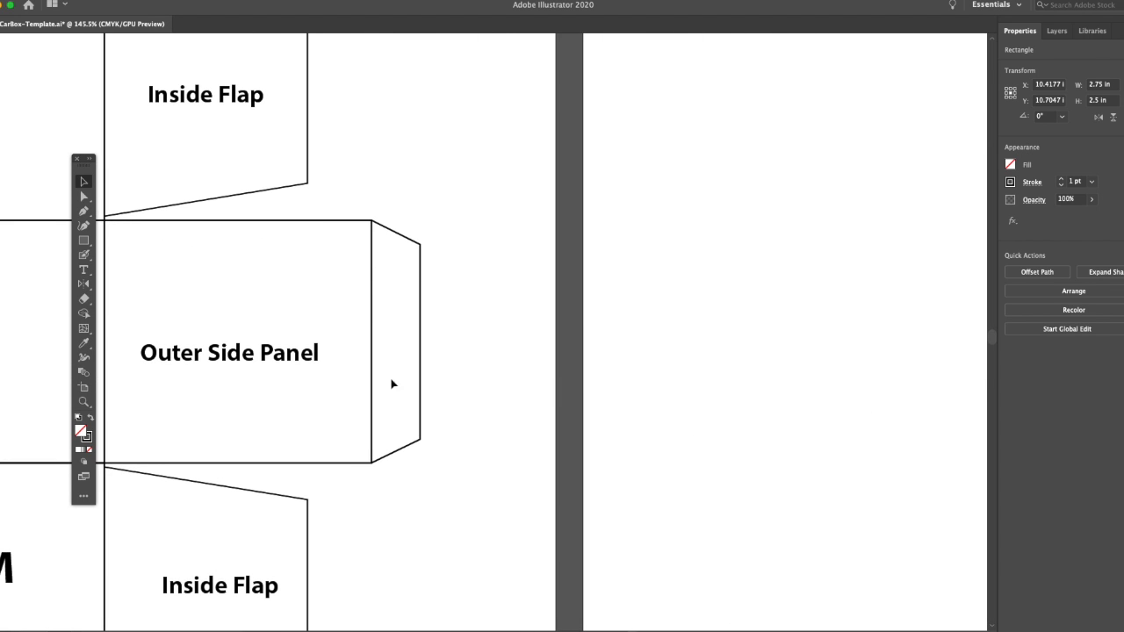
{"action": "left_click_drag", "start_coordinate": [816, 418], "coordinate": [392, 417]}
{"action": "left_click_drag", "start_coordinate": [806, 446], "coordinate": [326, 428]}
{"action": "left_click_drag", "start_coordinate": [762, 419], "coordinate": [532, 432]}
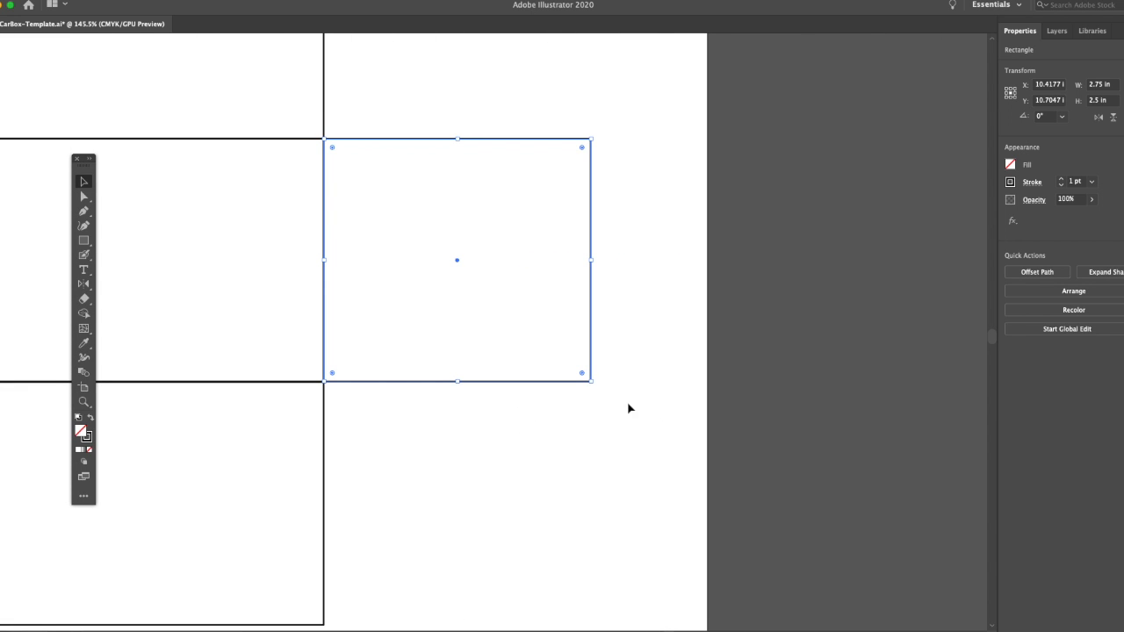
Step: Duplicate the side panel and place the copy over its lower right part, extending past the artboard edge
{"action": "left_click", "coordinate": [600, 348]}
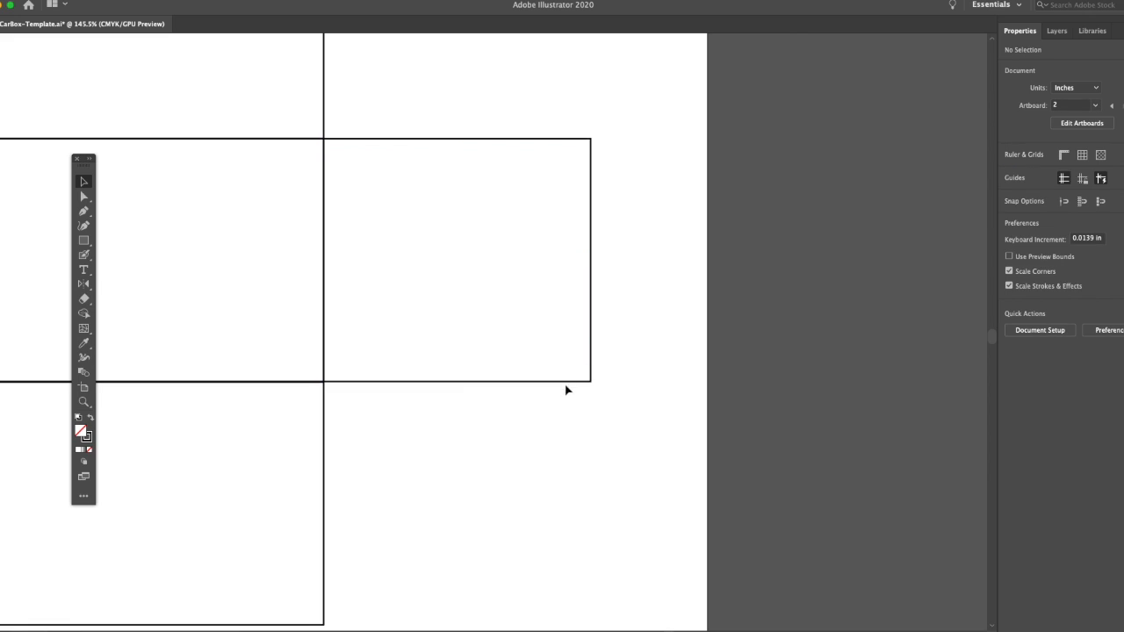
{"action": "left_click", "coordinate": [591, 284]}
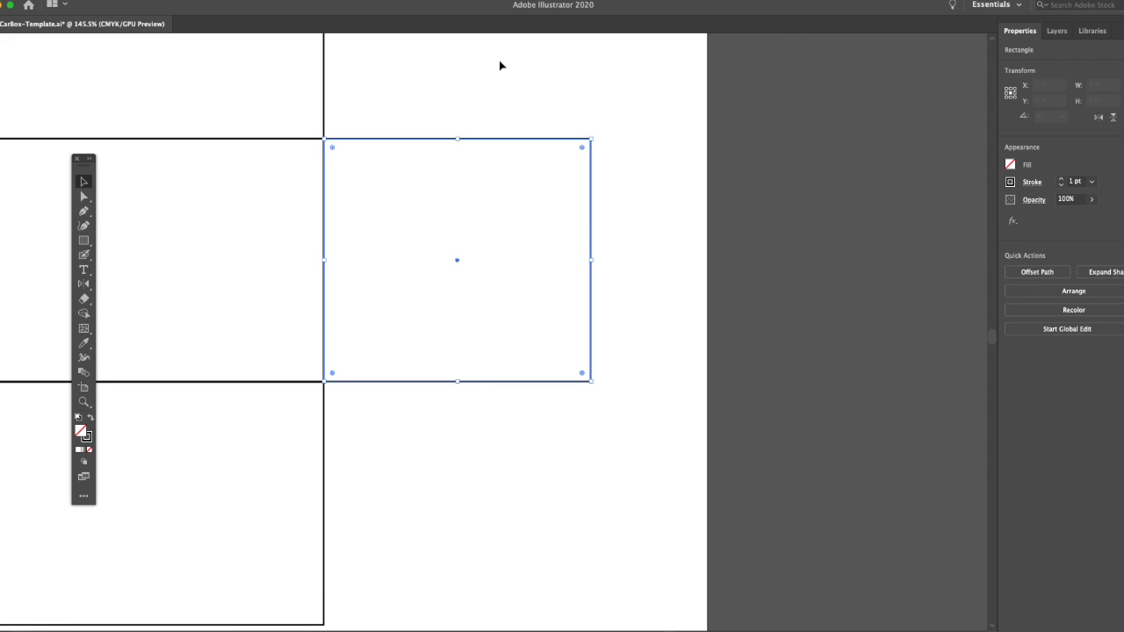
{"action": "key", "text": "ctrl+c"}
{"action": "key", "text": "ctrl+v"}
{"action": "left_click_drag", "start_coordinate": [543, 460], "coordinate": [678, 360]}
{"action": "left_click", "coordinate": [619, 421]}
{"action": "left_click_drag", "start_coordinate": [617, 421], "coordinate": [714, 399]}
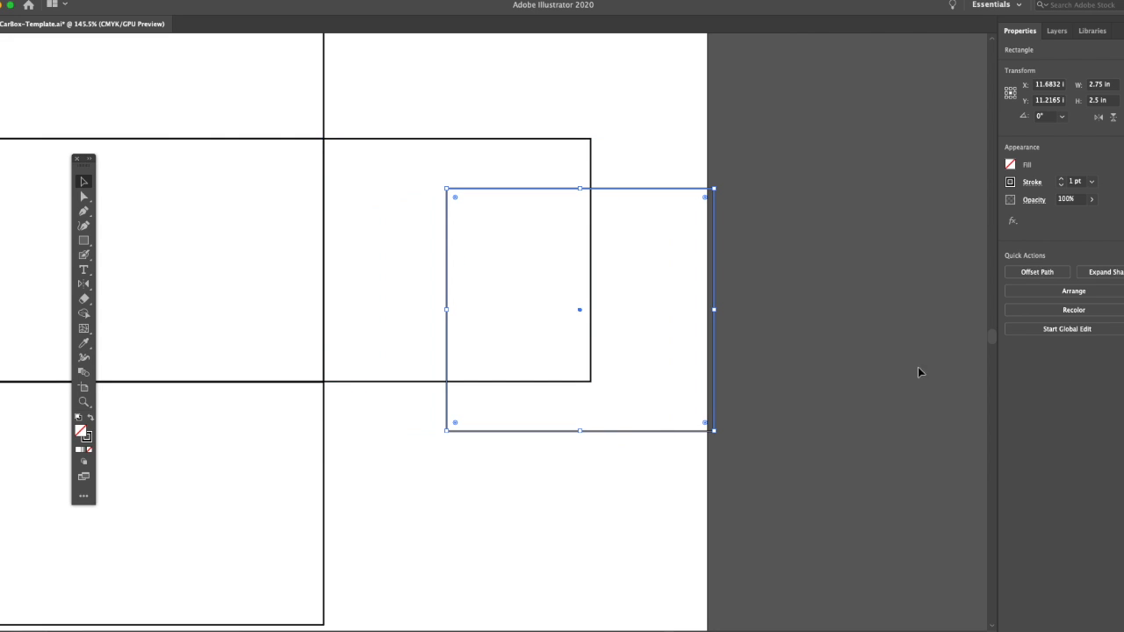
Step: Set the copy's width to 0.25 in and place it along the side panel's outer edge as a tab
{"action": "left_click", "coordinate": [1110, 85]}
{"action": "type", "text": "0.25"}
{"action": "key", "text": "Return"}
{"action": "left_click_drag", "start_coordinate": [594, 411], "coordinate": [617, 361]}
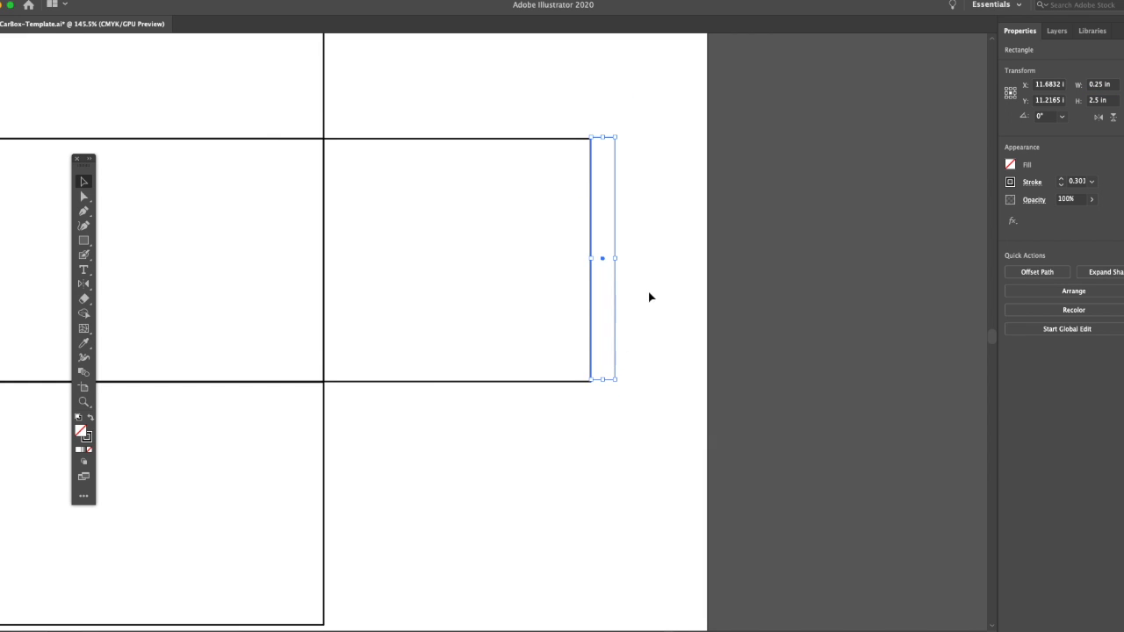
Step: Set the narrow tab's stroke to 0.75 pt and align its upper edge with the side panel's upper edge
{"action": "left_click", "coordinate": [1062, 180]}
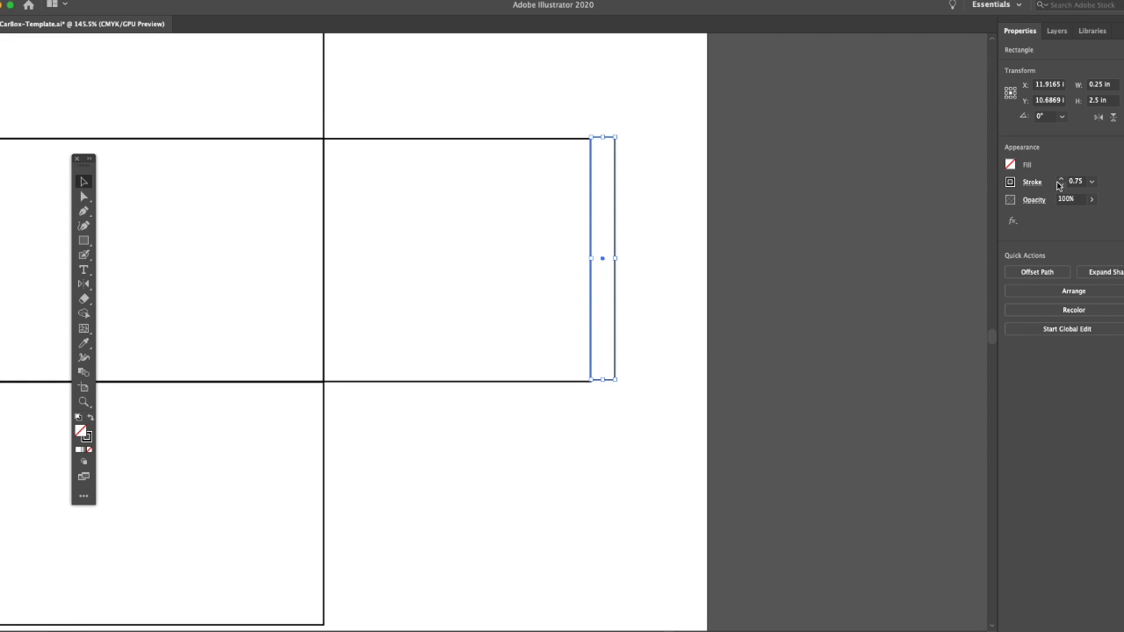
{"action": "scroll", "coordinate": [581, 147], "scroll_direction": "up", "scroll_amount": 5}
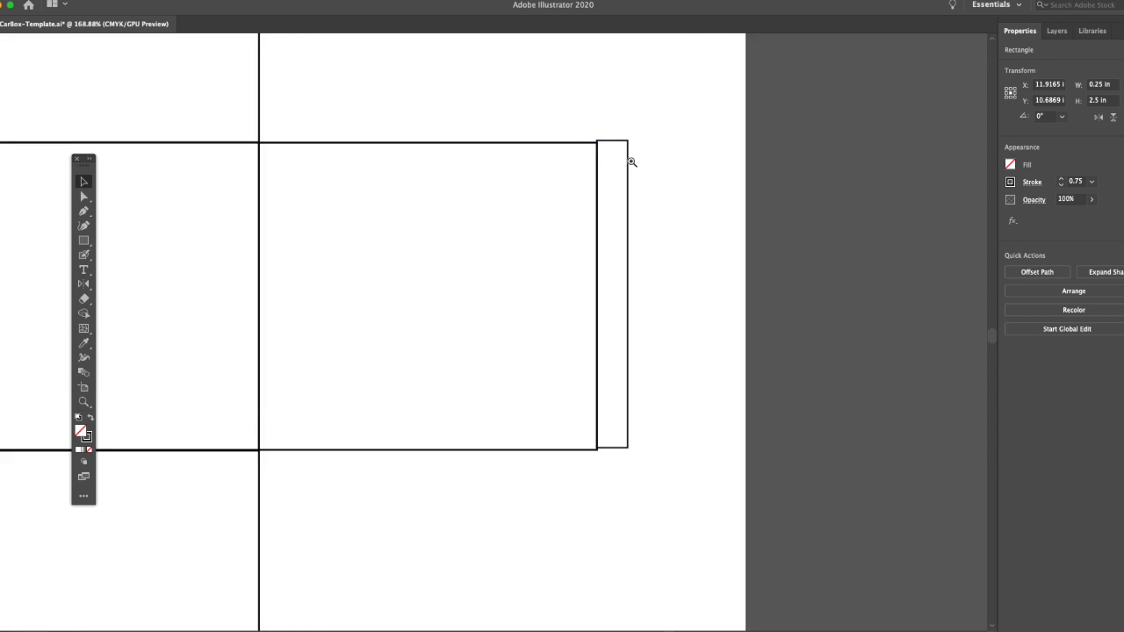
{"action": "left_click_drag", "start_coordinate": [658, 168], "coordinate": [659, 165]}
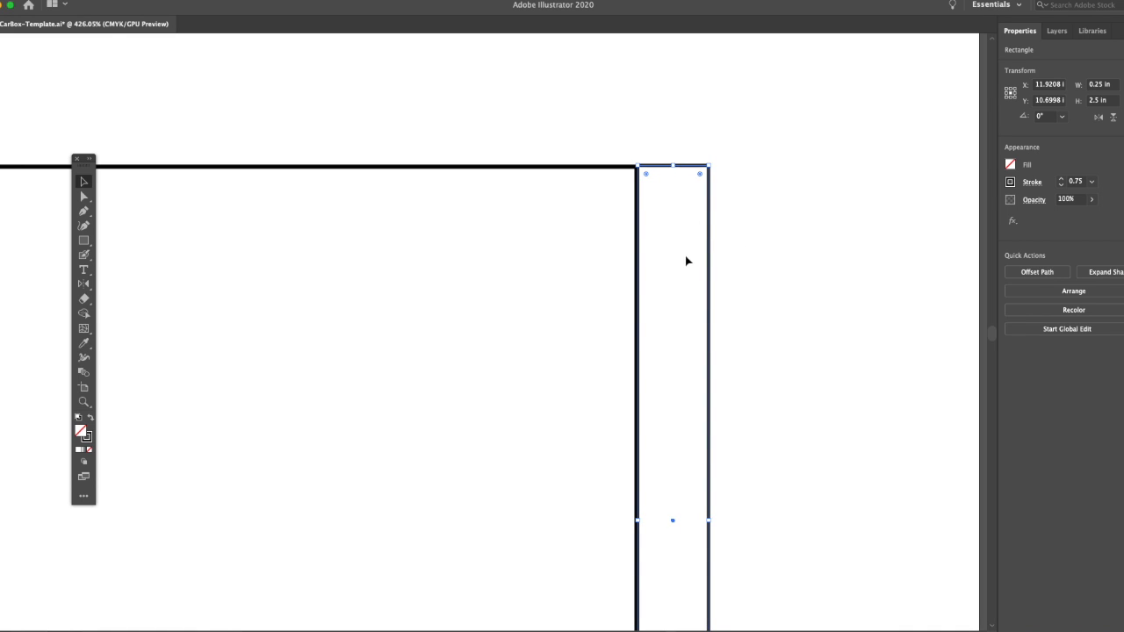
{"action": "left_click", "coordinate": [744, 189]}
Step: Try rounding the tab's upper outer corner, and undo the rounding
{"action": "left_click", "coordinate": [707, 173]}
{"action": "left_click_drag", "start_coordinate": [701, 176], "coordinate": [665, 215]}
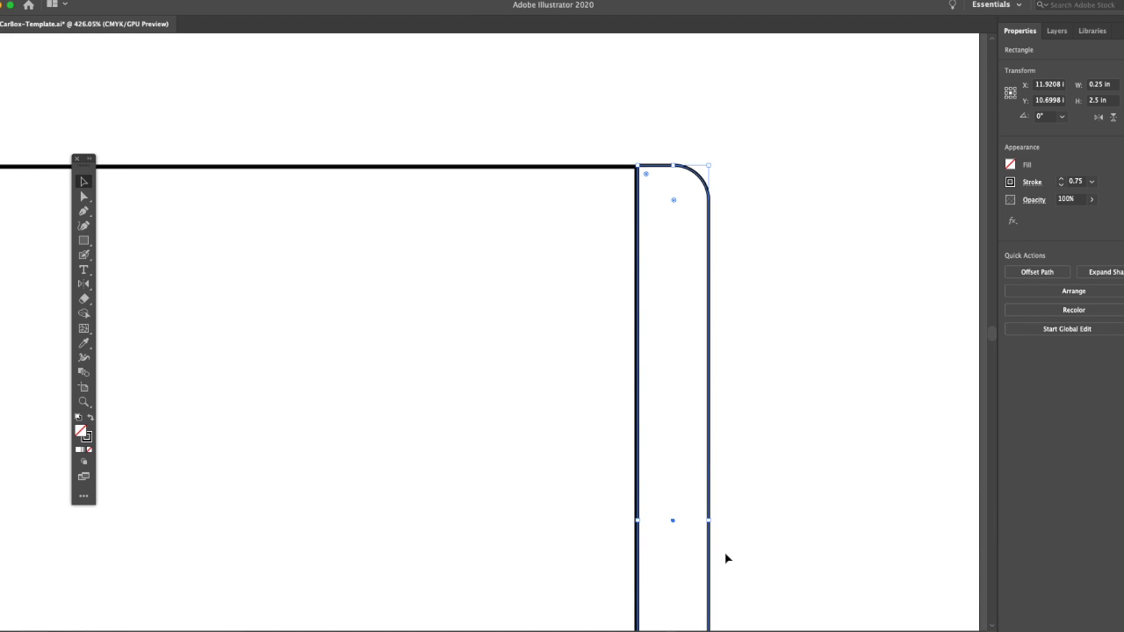
{"action": "key", "text": "super+z"}
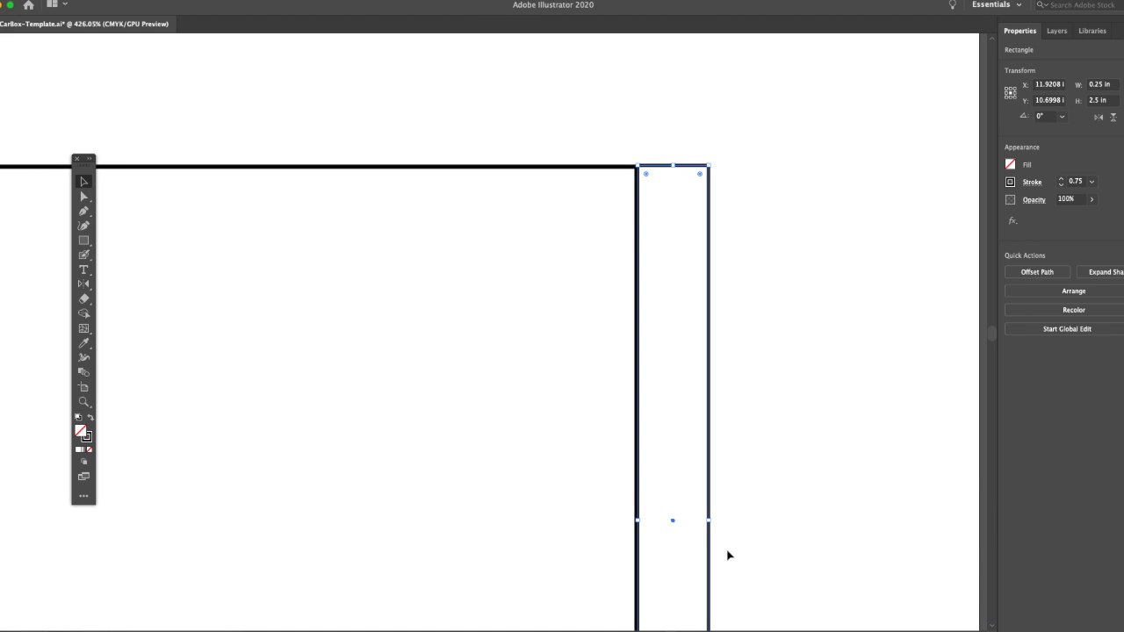
Step: Move the tab's upper outer anchor point straight down to about Y 9.64 in to slant its upper edge
{"action": "left_click", "coordinate": [84, 197]}
{"action": "left_click_drag", "start_coordinate": [90, 169], "coordinate": [545, 183]}
{"action": "left_click", "coordinate": [717, 179]}
{"action": "left_click", "coordinate": [710, 166]}
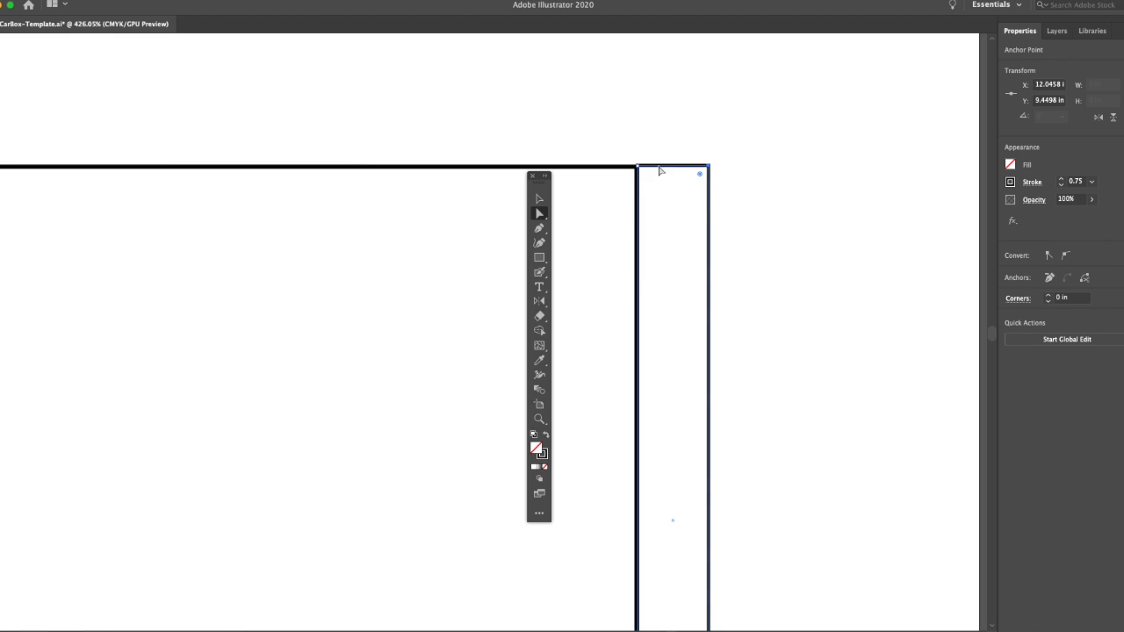
{"action": "left_click", "coordinate": [711, 168]}
{"action": "left_click_drag", "start_coordinate": [711, 168], "coordinate": [709, 219]}
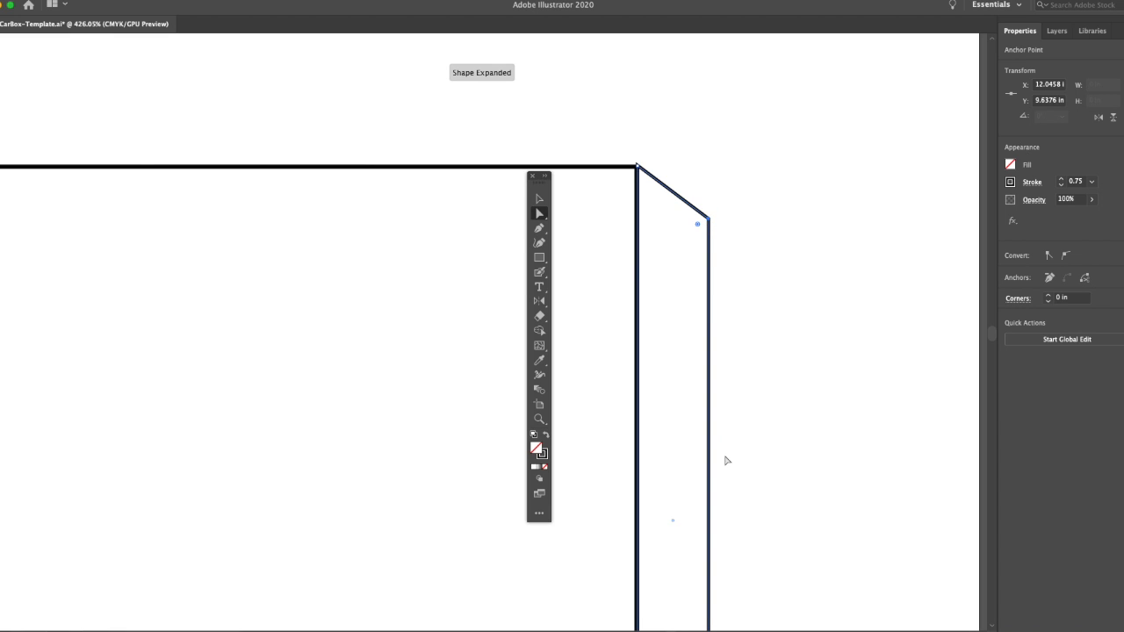
Step: Move the tab's lower outer anchor point straight up to slant its lower edge to match the upper one
{"action": "scroll", "coordinate": [759, 559], "scroll_direction": "down", "scroll_amount": 10}
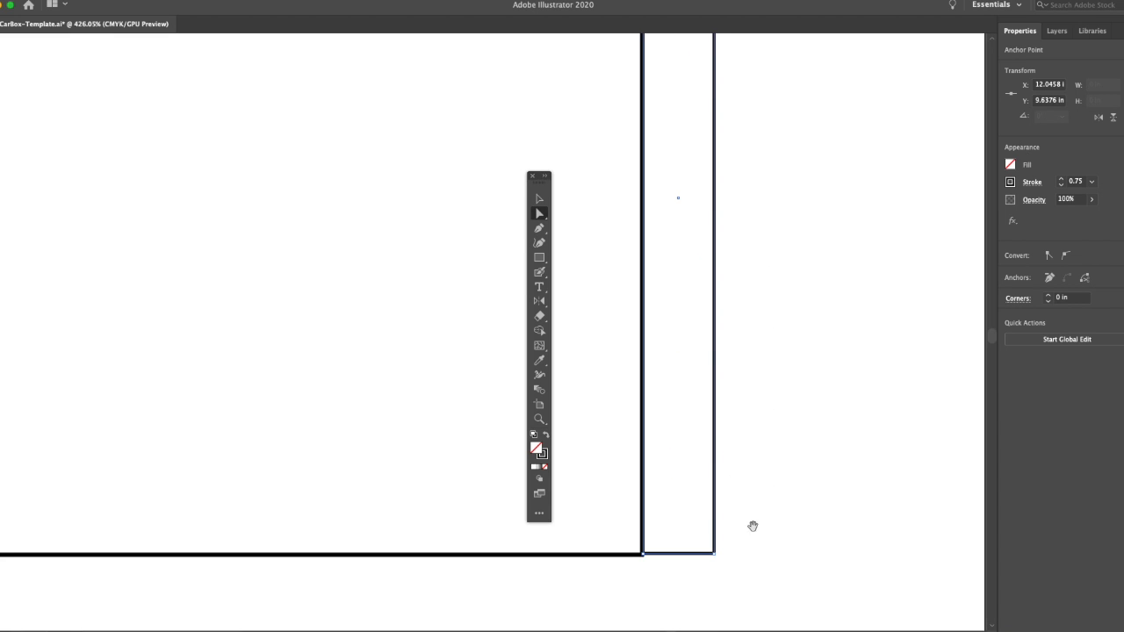
{"action": "left_click_drag", "start_coordinate": [717, 557], "coordinate": [715, 504]}
{"action": "left_click", "coordinate": [747, 440]}
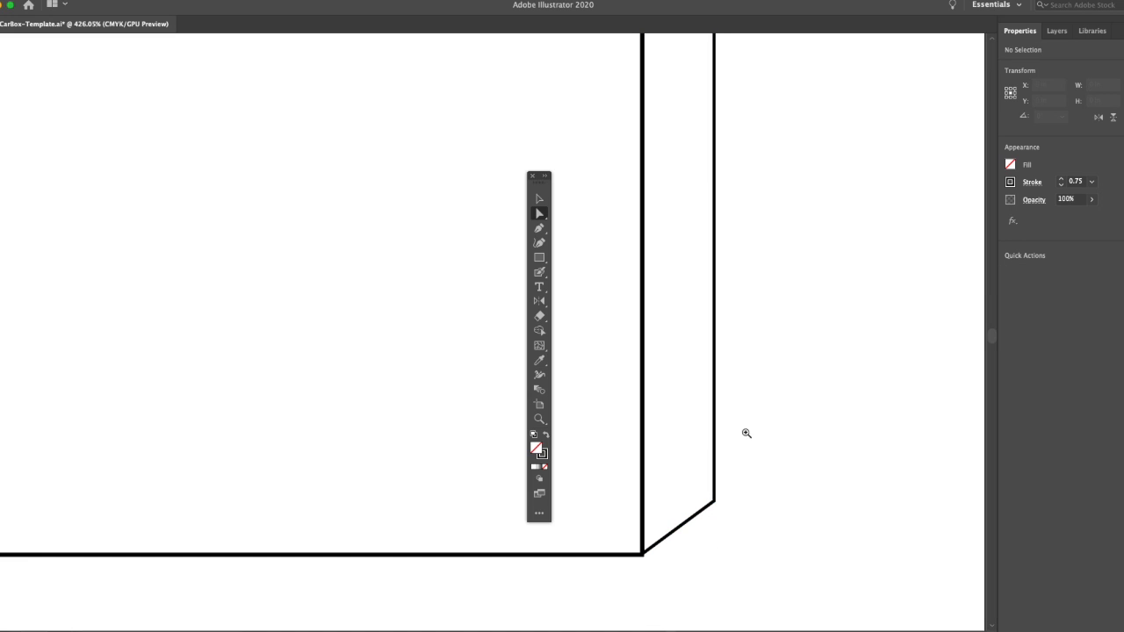
Step: Fine-position the whole tab so its lower inner corner meets the side panel's lower outer corner
{"action": "left_click", "coordinate": [539, 199]}
{"action": "left_click_drag", "start_coordinate": [636, 534], "coordinate": [731, 599]}
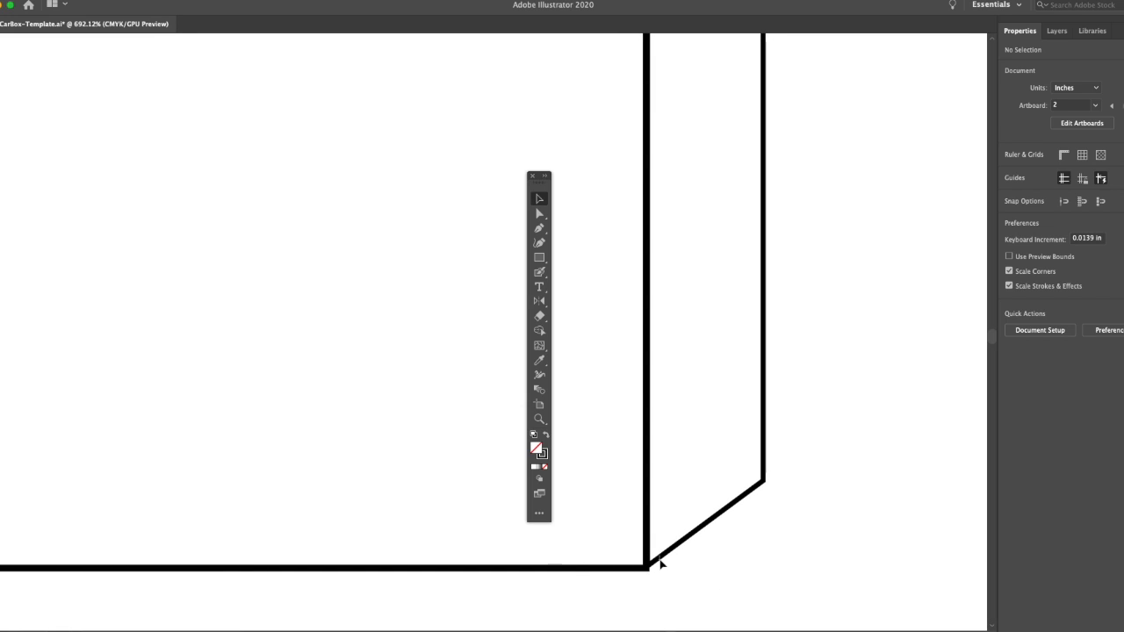
{"action": "left_click", "coordinate": [661, 565]}
{"action": "left_click_drag", "start_coordinate": [661, 565], "coordinate": [659, 570]}
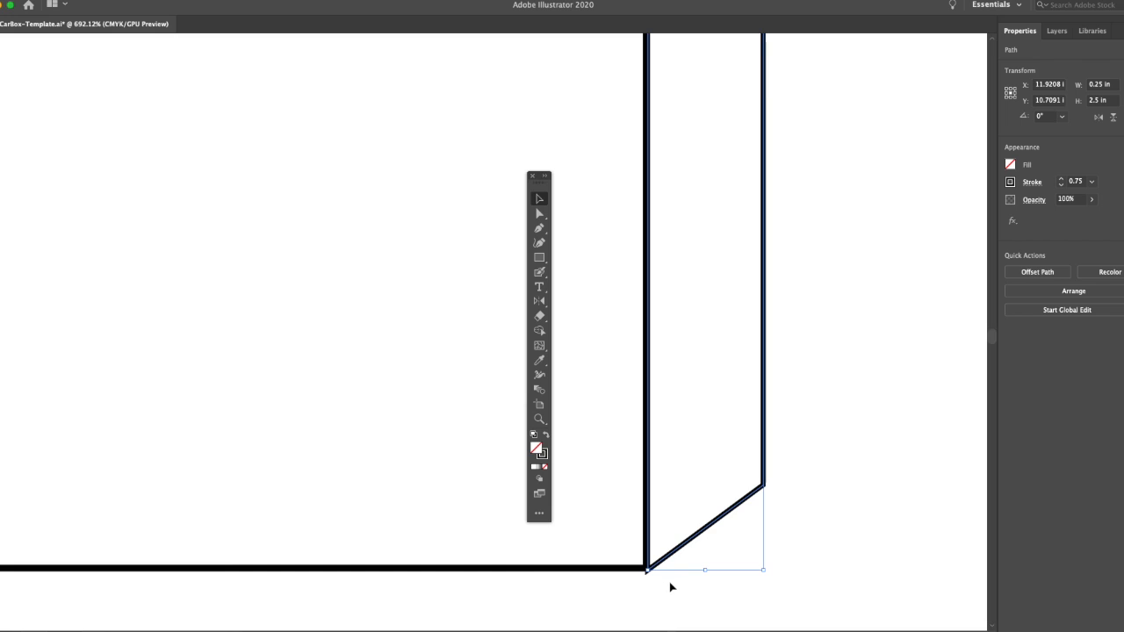
{"action": "left_click_drag", "start_coordinate": [630, 549], "coordinate": [724, 577]}
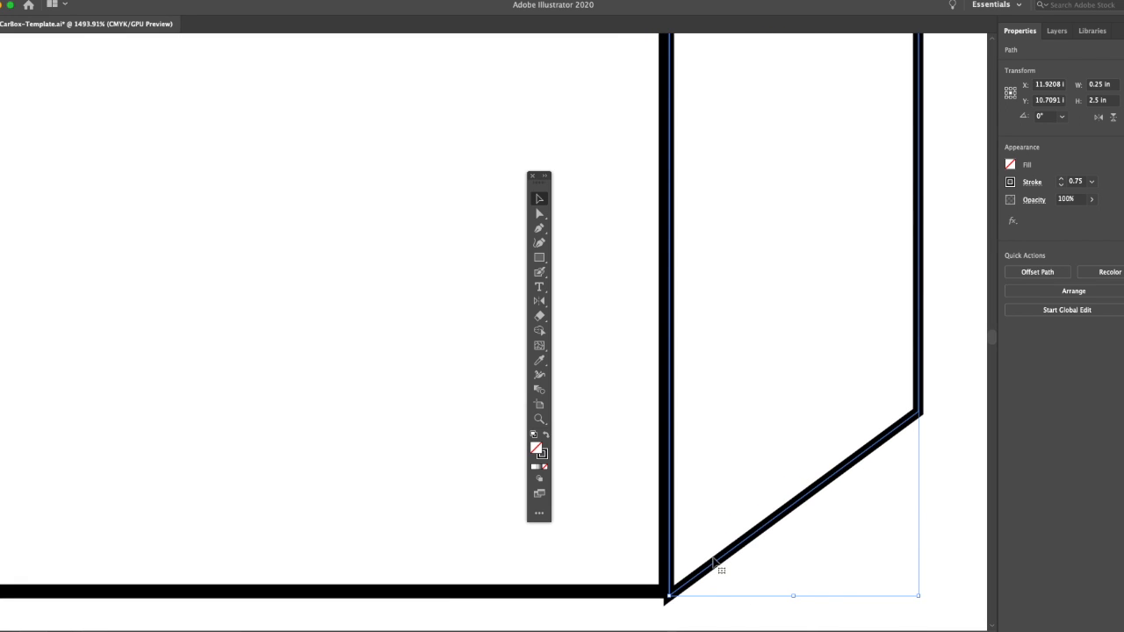
{"action": "left_click_drag", "start_coordinate": [712, 570], "coordinate": [711, 566]}
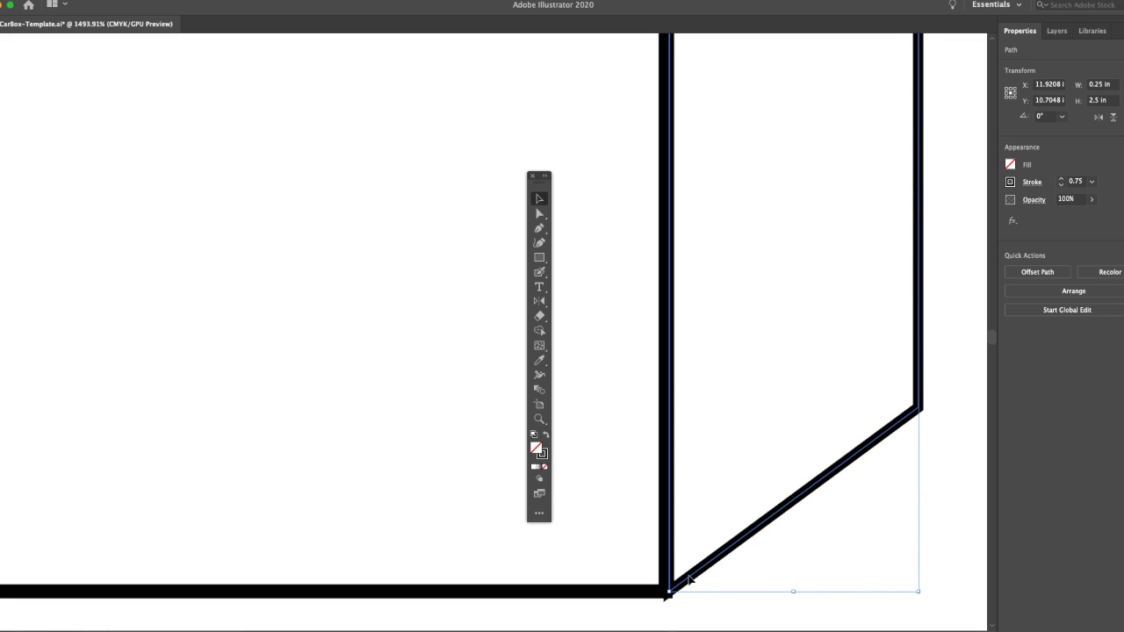
{"action": "mouse_move", "coordinate": [691, 576]}
{"action": "left_mouse_down"}
{"action": "mouse_move", "coordinate": [700, 571]}
{"action": "mouse_move", "coordinate": [694, 581]}
{"action": "left_mouse_up"}
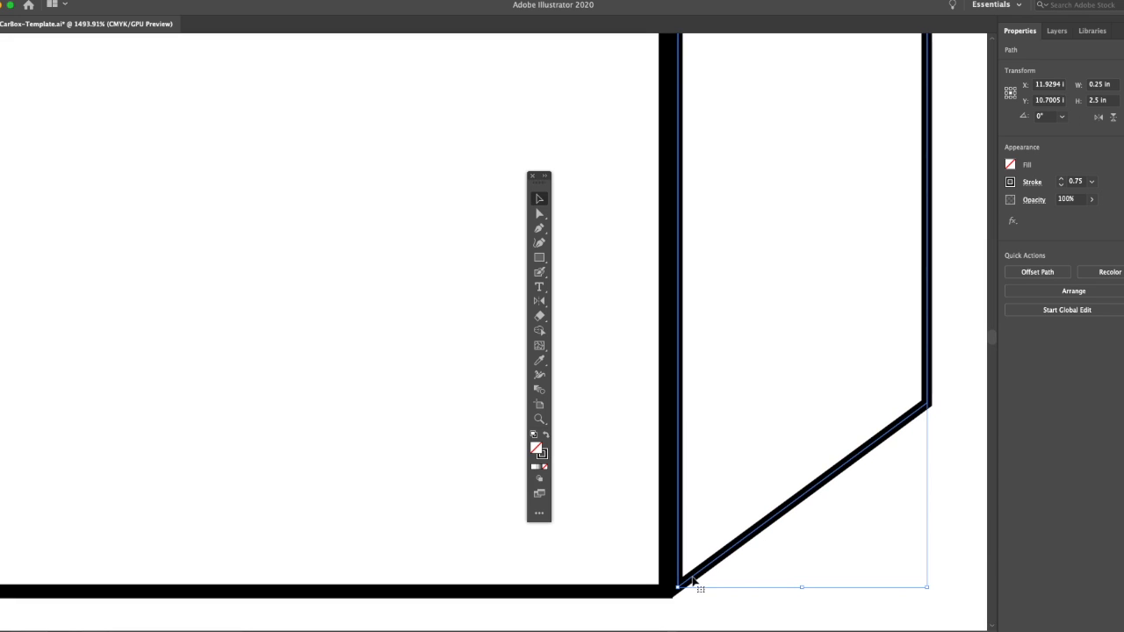
{"action": "left_click", "coordinate": [931, 507]}
Step: Inspect how the tab's upper inner corner meets the side panel's upper outer corner
{"action": "left_click", "coordinate": [724, 432], "text": "alt+super"}
{"action": "left_click", "coordinate": [605, 364], "text": "alt+super"}
{"action": "left_click", "coordinate": [639, 372], "text": "alt+super"}
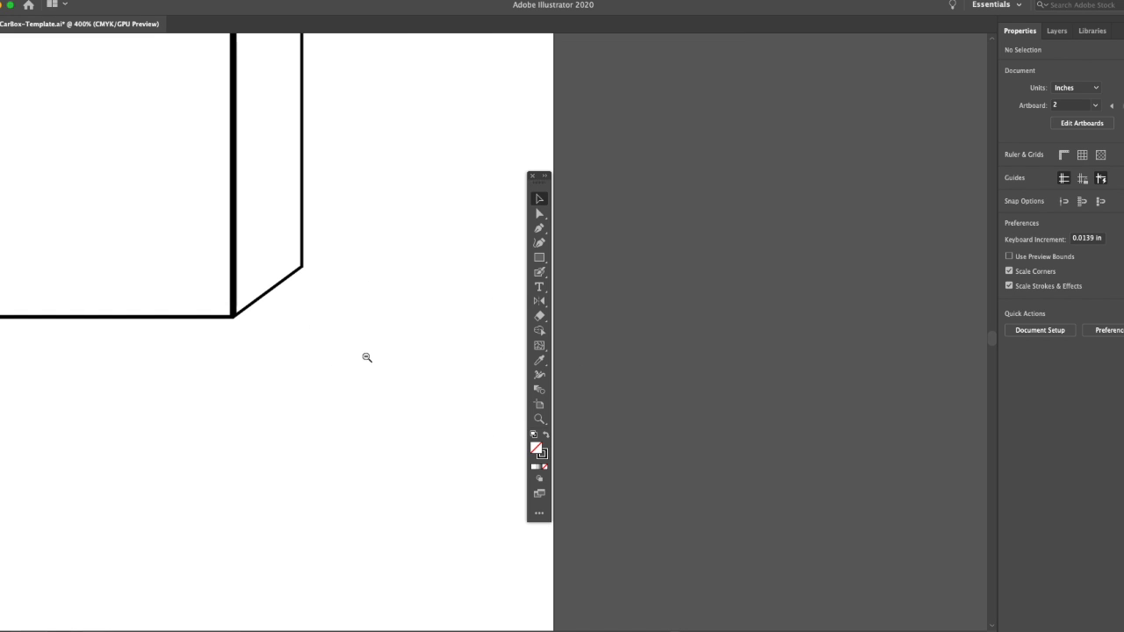
{"action": "left_click_drag", "start_coordinate": [541, 187], "coordinate": [791, 186]}
{"action": "left_click_drag", "start_coordinate": [420, 359], "coordinate": [330, 362]}
{"action": "left_click_drag", "start_coordinate": [417, 336], "coordinate": [336, 354]}
{"action": "left_click_drag", "start_coordinate": [330, 410], "coordinate": [605, 491]}
{"action": "left_click_drag", "start_coordinate": [610, 149], "coordinate": [870, 374]}
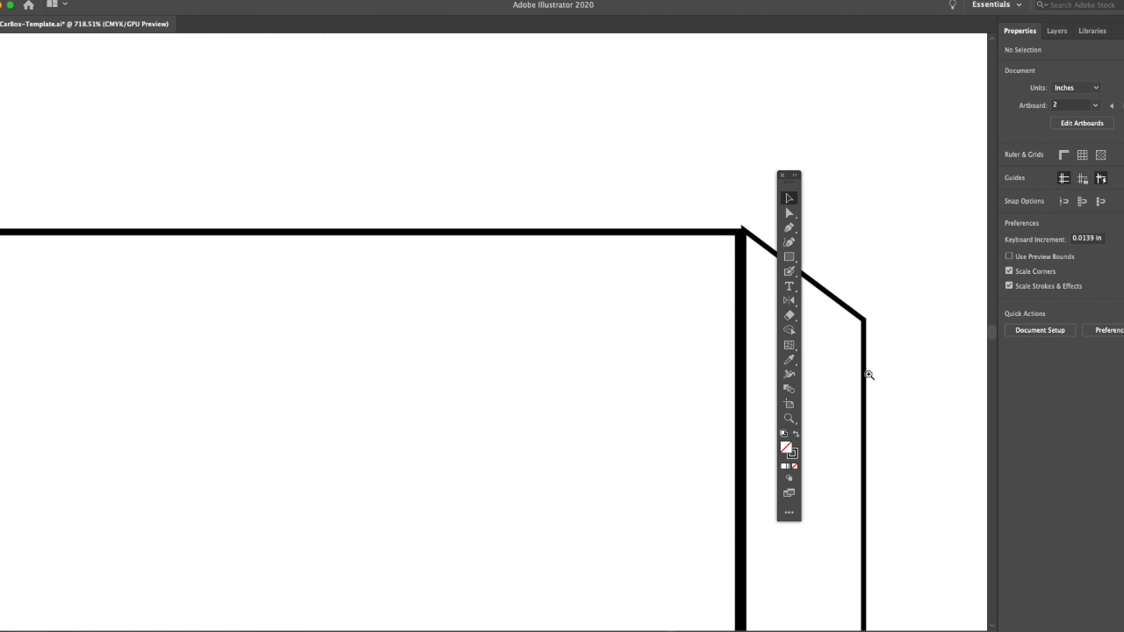
Step: Shorten the tab from its upper edge to about 2.494 in high so its upper inner corner meets the side panel's corner
{"action": "left_click_drag", "start_coordinate": [789, 175], "coordinate": [873, 143]}
{"action": "left_click", "coordinate": [806, 276]}
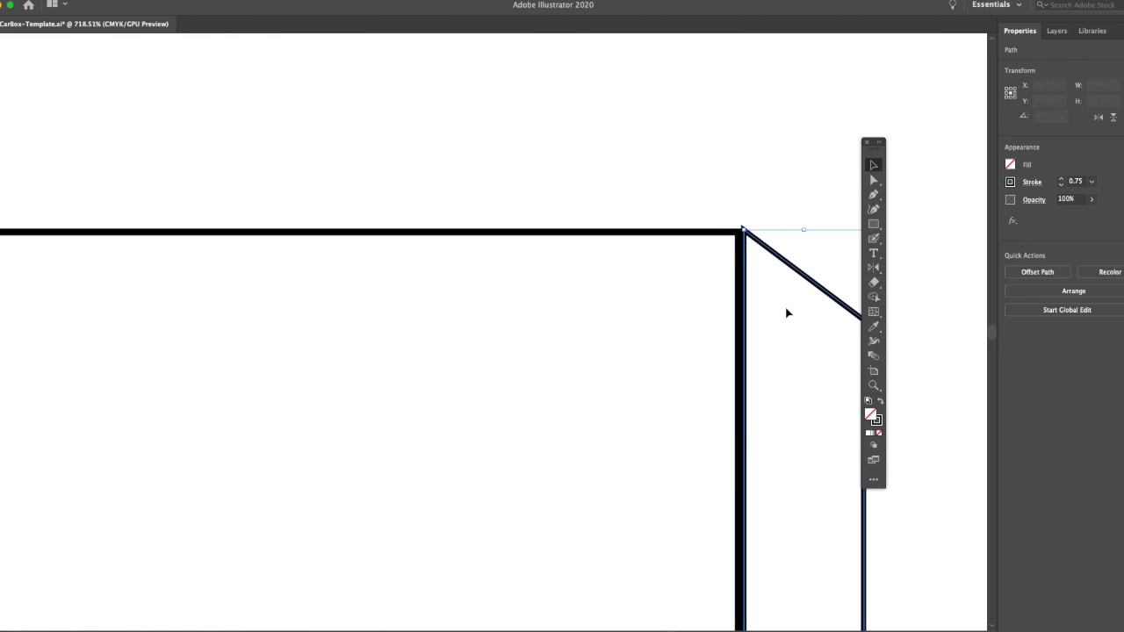
{"action": "left_click_drag", "start_coordinate": [736, 223], "coordinate": [837, 298]}
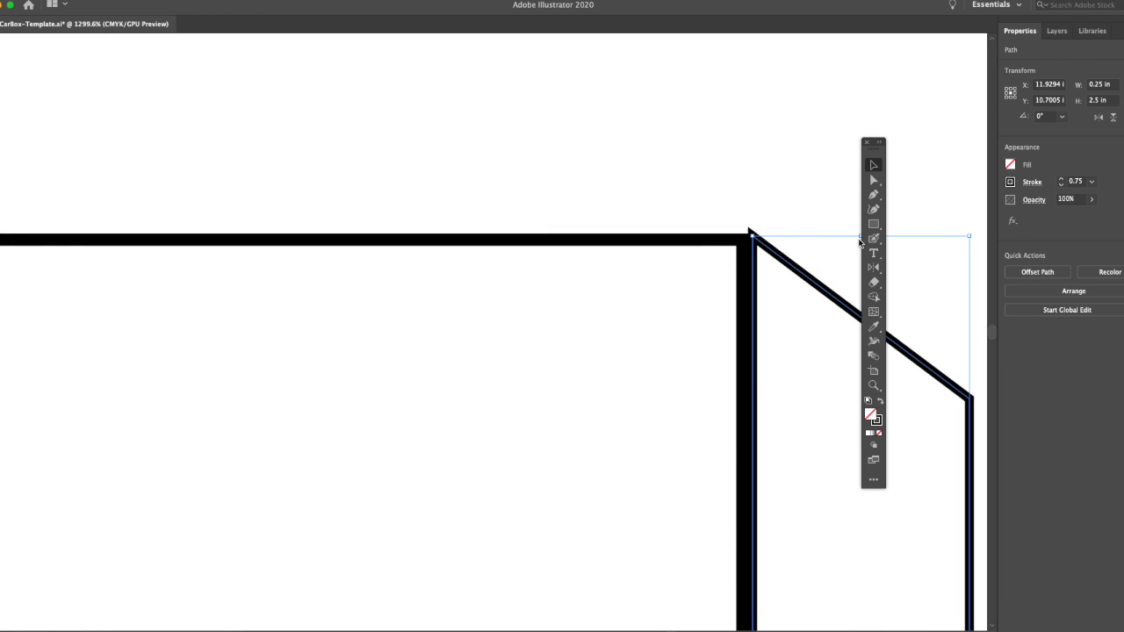
{"action": "left_click_drag", "start_coordinate": [875, 150], "coordinate": [915, 128]}
{"action": "left_click_drag", "start_coordinate": [860, 238], "coordinate": [860, 245]}
{"action": "left_click", "coordinate": [805, 176]}
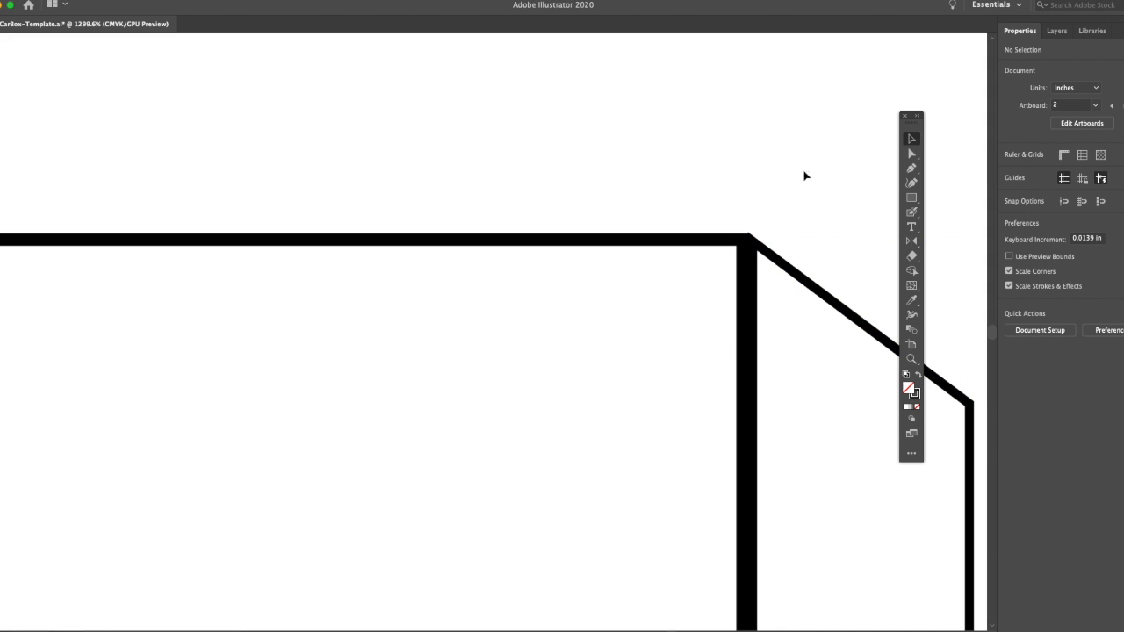
Step: Move the tab horizontally outward to X 11.9571 in, leaving a narrow gap between it and the side panel
{"action": "left_click", "coordinate": [669, 411], "text": "alt+super"}
{"action": "left_click", "coordinate": [638, 421], "text": "alt+super"}
{"action": "left_click", "coordinate": [629, 421], "text": "alt+super"}
{"action": "left_click", "coordinate": [584, 429], "text": "alt+super"}
{"action": "left_click_drag", "start_coordinate": [336, 569], "coordinate": [584, 465]}
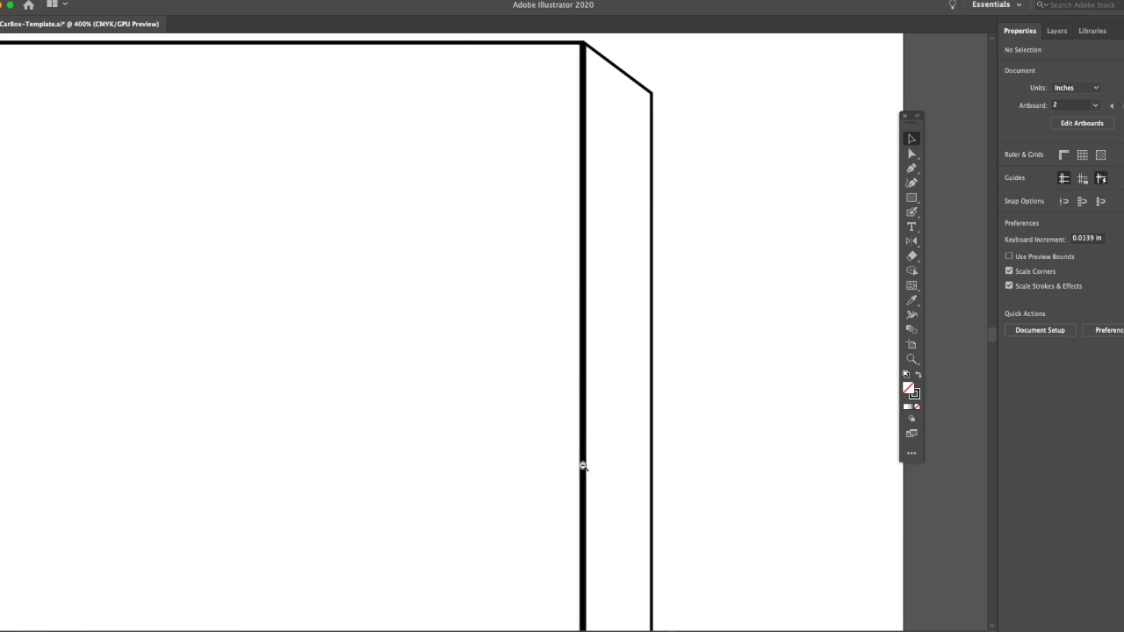
{"action": "left_click", "coordinate": [583, 465], "text": "alt+super"}
{"action": "left_click_drag", "start_coordinate": [570, 410], "coordinate": [659, 419]}
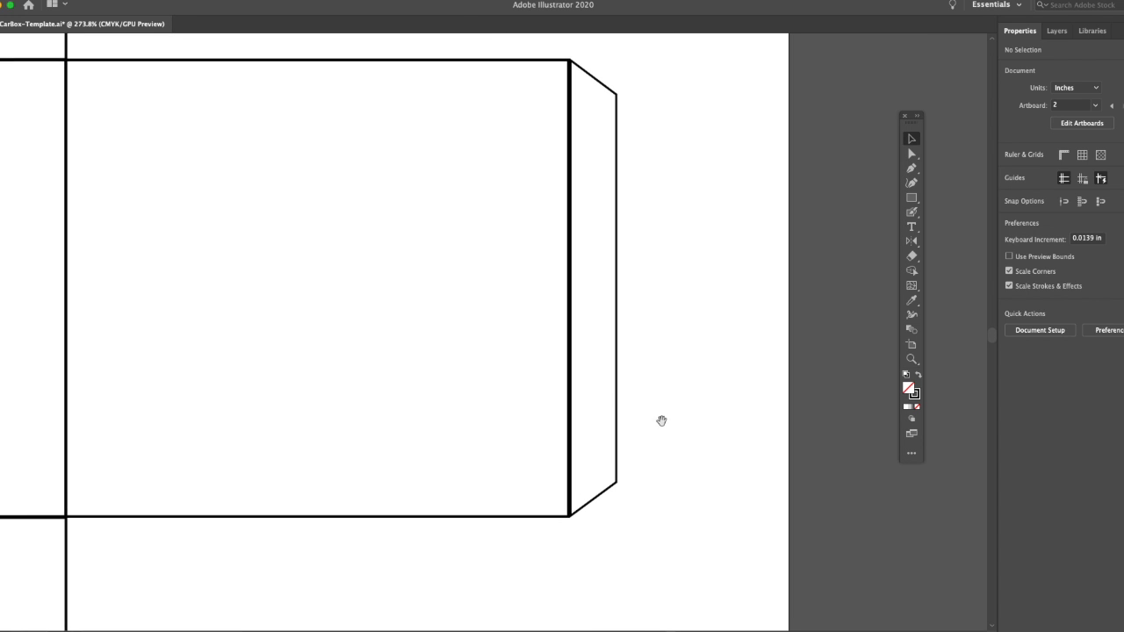
{"action": "left_click", "coordinate": [616, 425]}
{"action": "left_click_drag", "start_coordinate": [616, 425], "coordinate": [622, 431]}
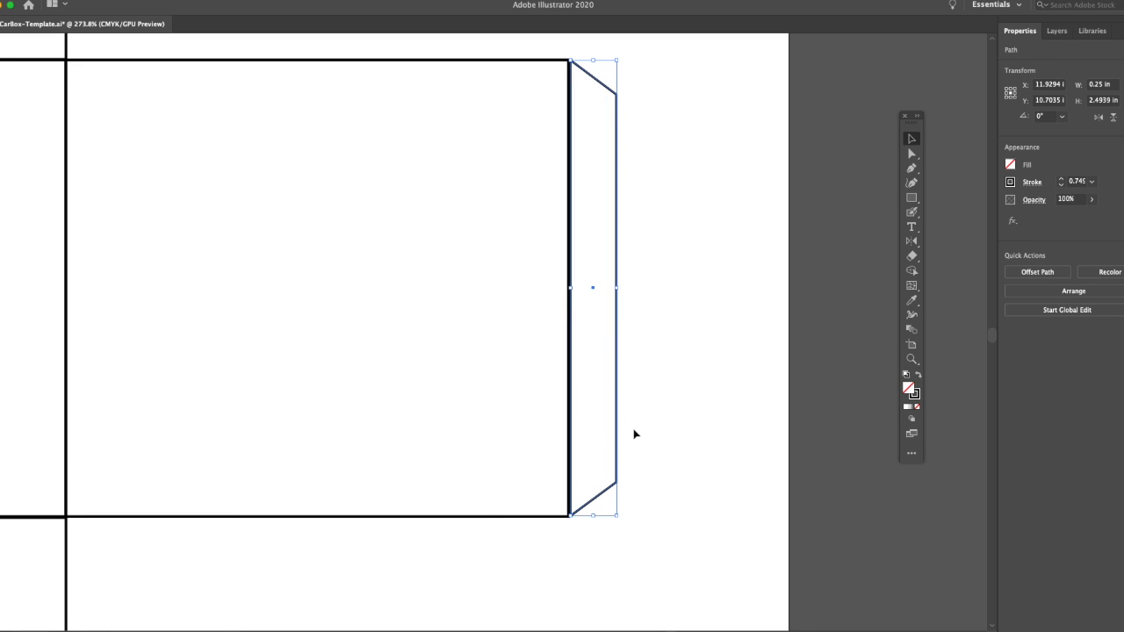
{"action": "key", "text": "Right"}
Step: Draw a narrow vertical rectangle about 0.05 by 2.35 in bridging the gap between the side panel and the tab
{"action": "key", "text": "m"}
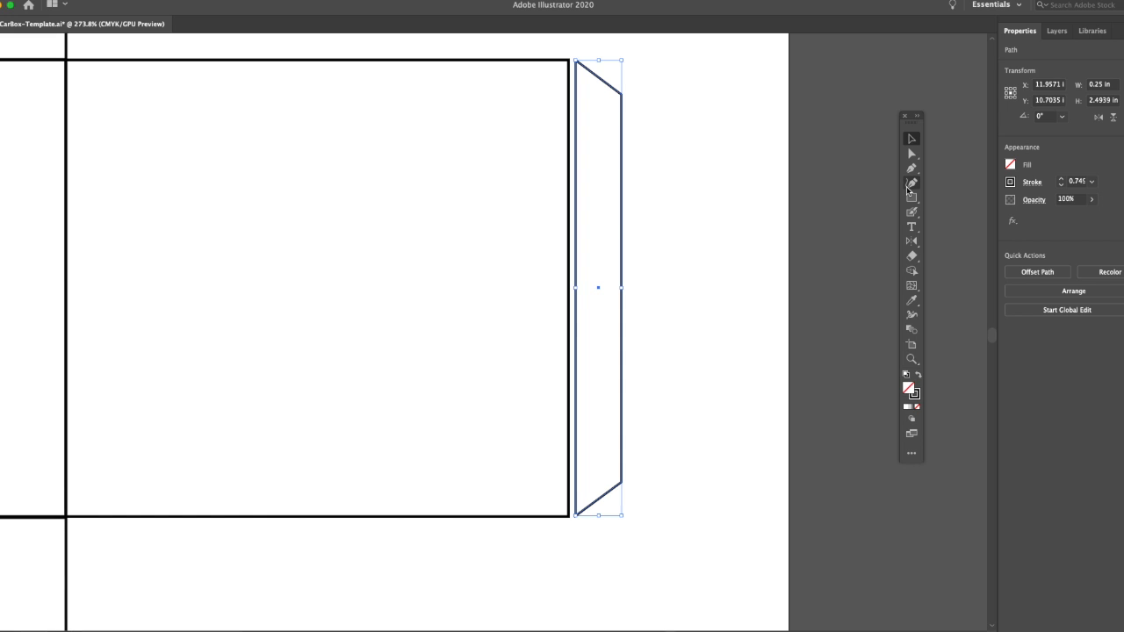
{"action": "left_click_drag", "start_coordinate": [569, 75], "coordinate": [575, 506]}
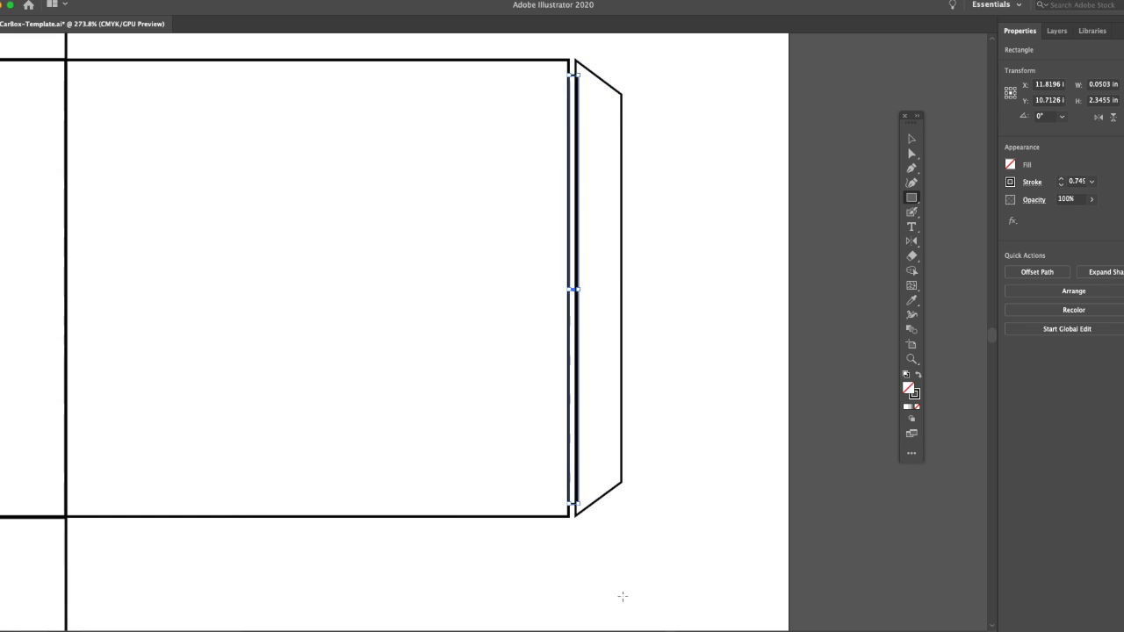
{"action": "left_click", "coordinate": [911, 139]}
Step: Apply the default white fill and 1 pt black stroke to the tab so it covers the strip's overlap
{"action": "left_click_drag", "start_coordinate": [651, 509], "coordinate": [572, 372]}
{"action": "left_click", "coordinate": [580, 498]}
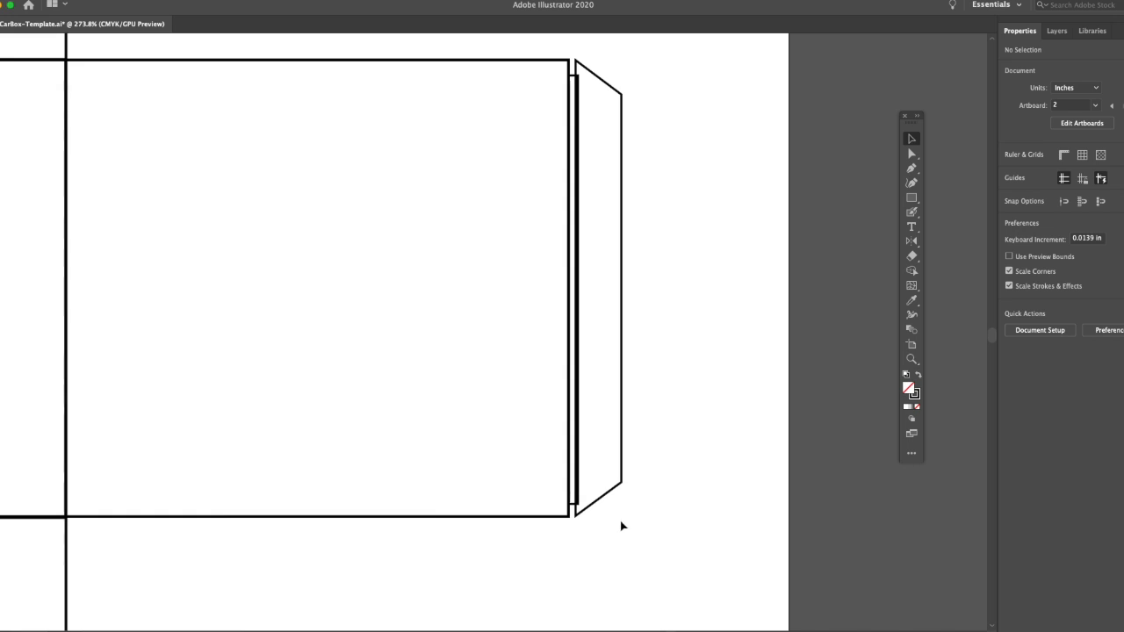
{"action": "left_click", "coordinate": [583, 509]}
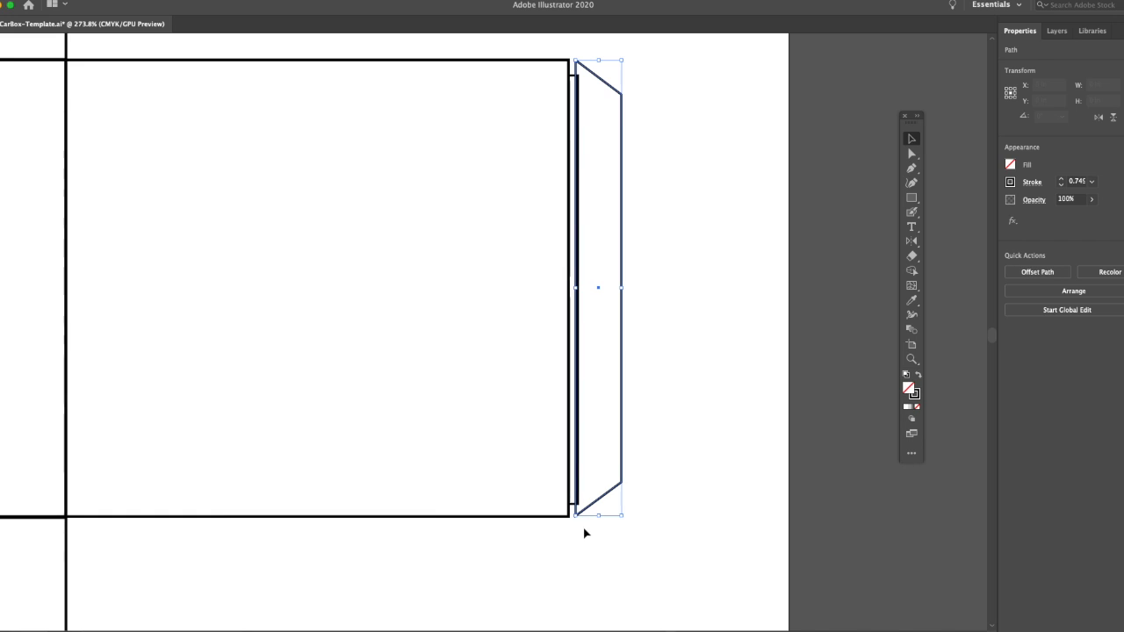
{"action": "key", "text": "d"}
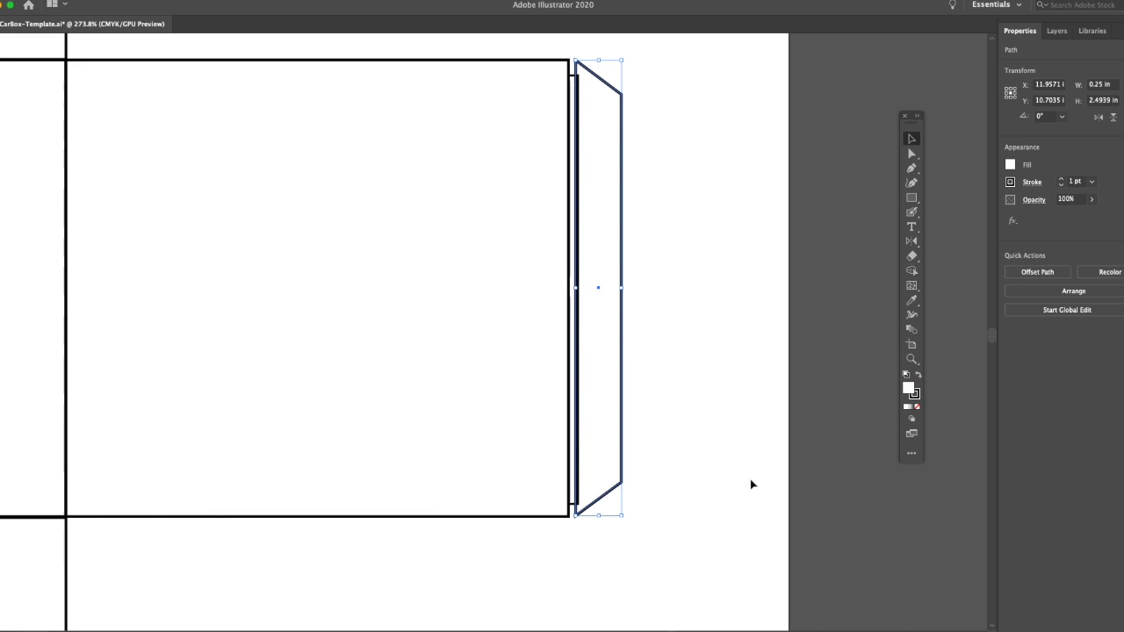
{"action": "left_click", "coordinate": [708, 510]}
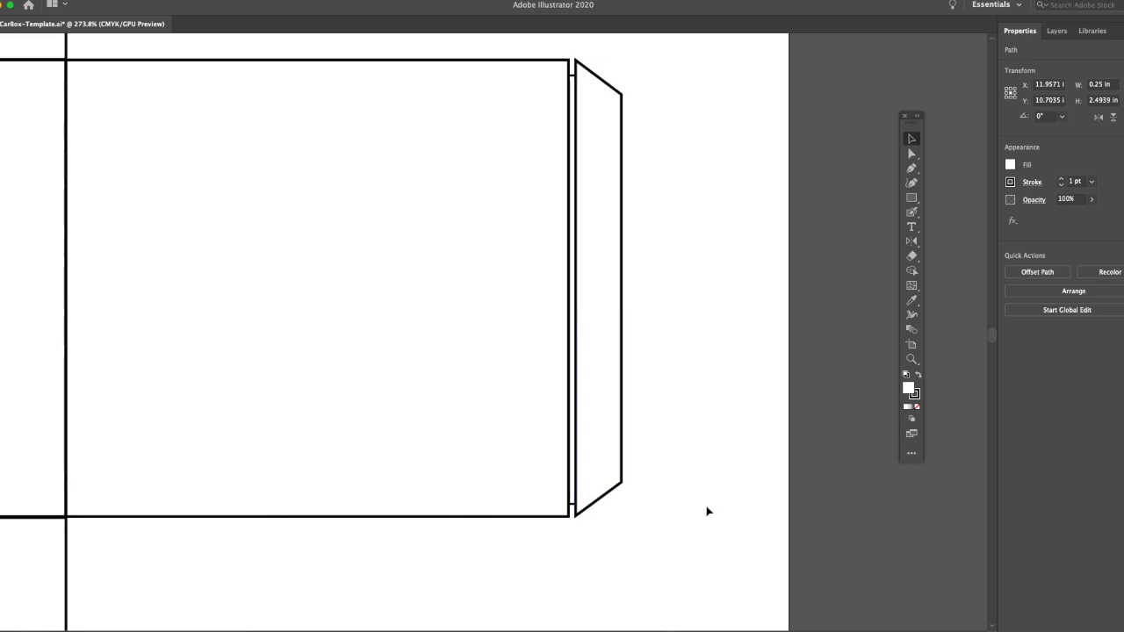
Step: Duplicate the side panel together with its tab and the narrow connecting strip
{"action": "key", "text": "super+0"}
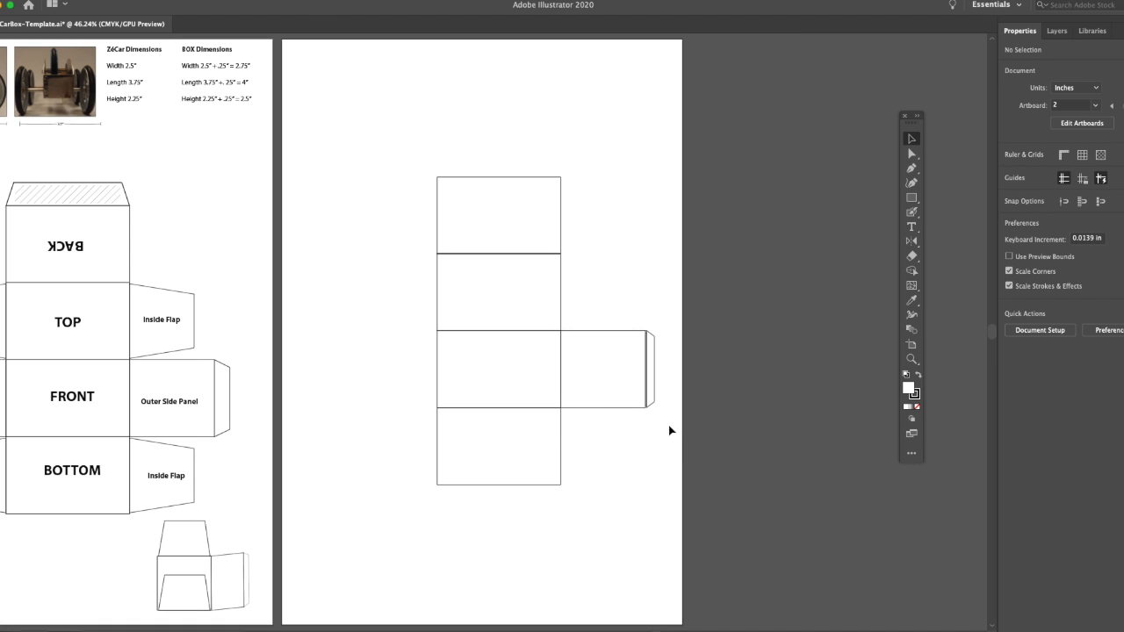
{"action": "left_click_drag", "start_coordinate": [657, 438], "coordinate": [599, 289]}
{"action": "key", "text": "super+c"}
{"action": "key", "text": "super+v"}
Step: Reflect the duplicated side panel and tab across the vertical axis so the tab faces the opposite way
{"action": "left_click", "coordinate": [914, 242]}
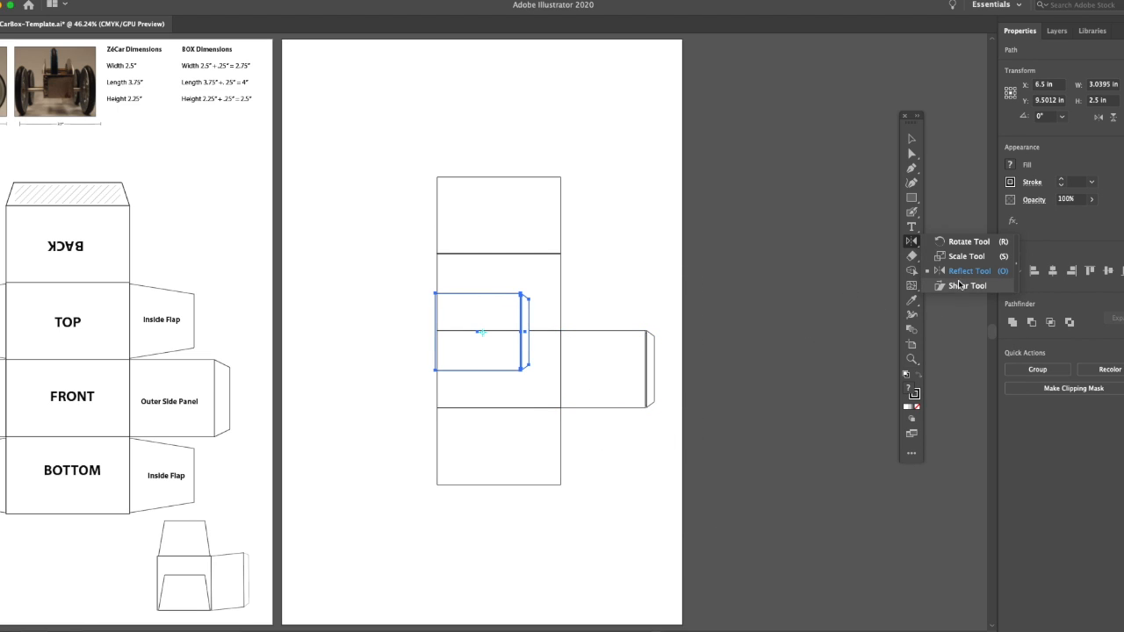
{"action": "left_click", "coordinate": [960, 274]}
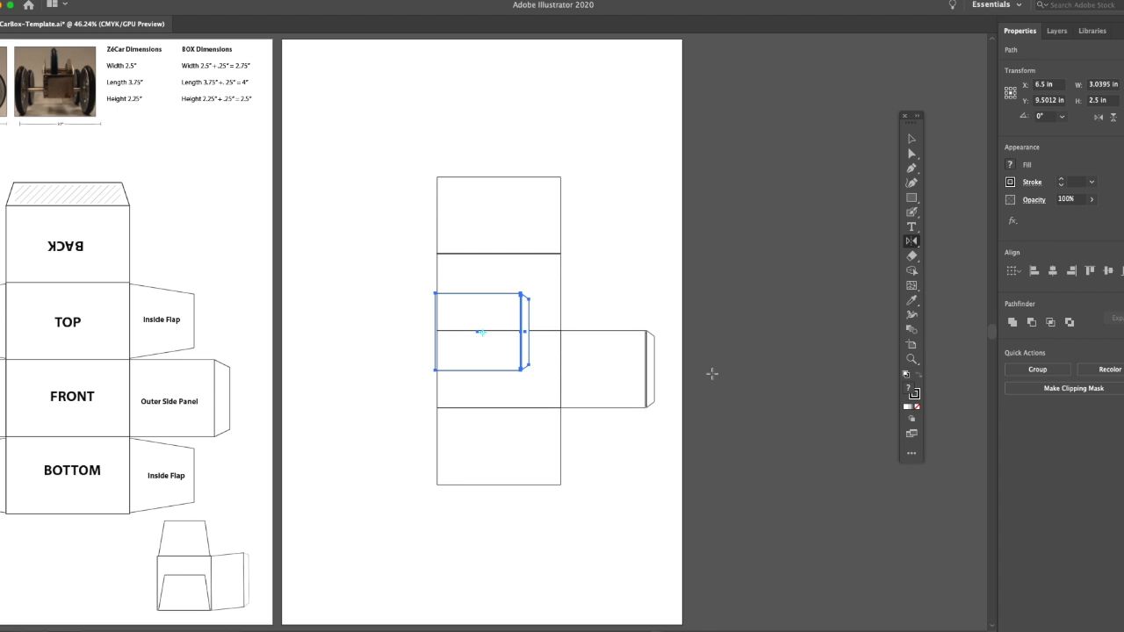
{"action": "double_click", "coordinate": [913, 242]}
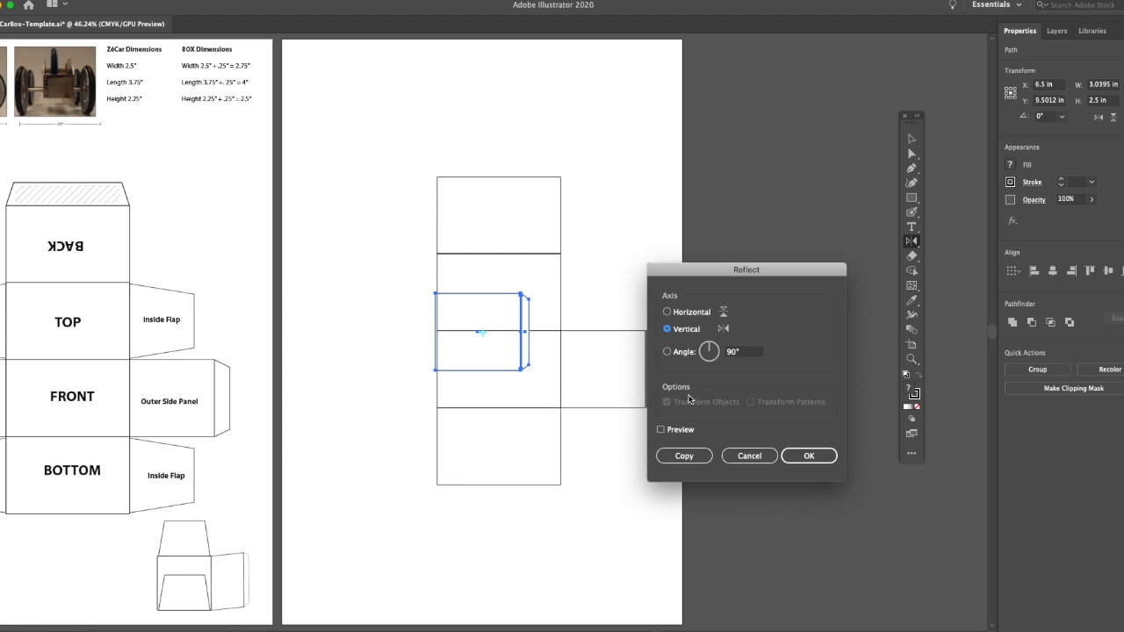
{"action": "left_click", "coordinate": [662, 430]}
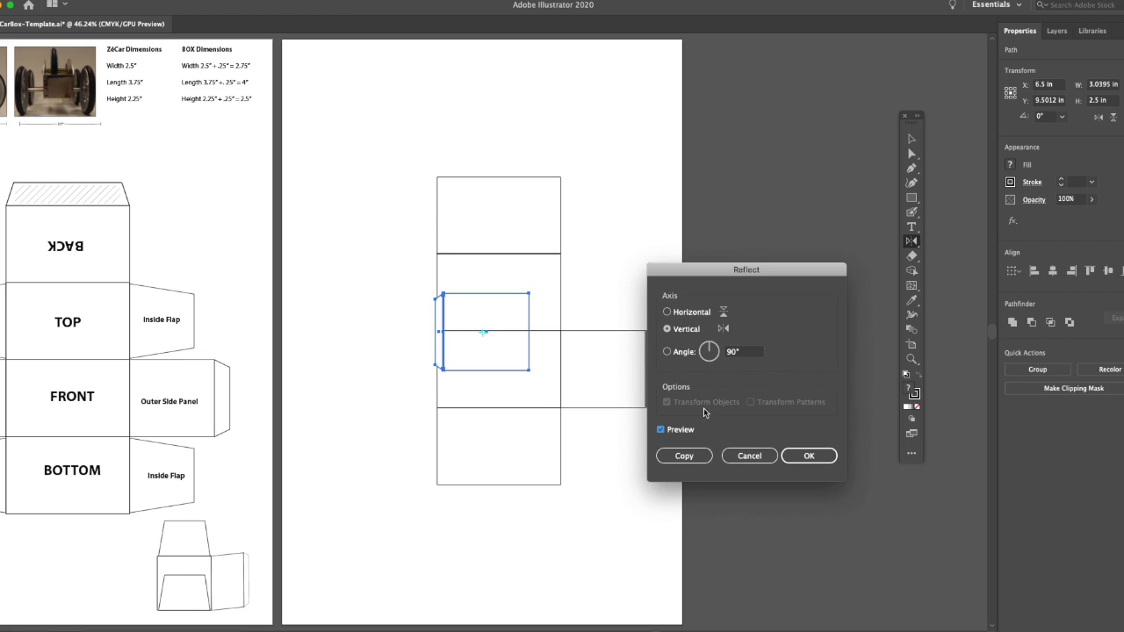
{"action": "left_click", "coordinate": [684, 456]}
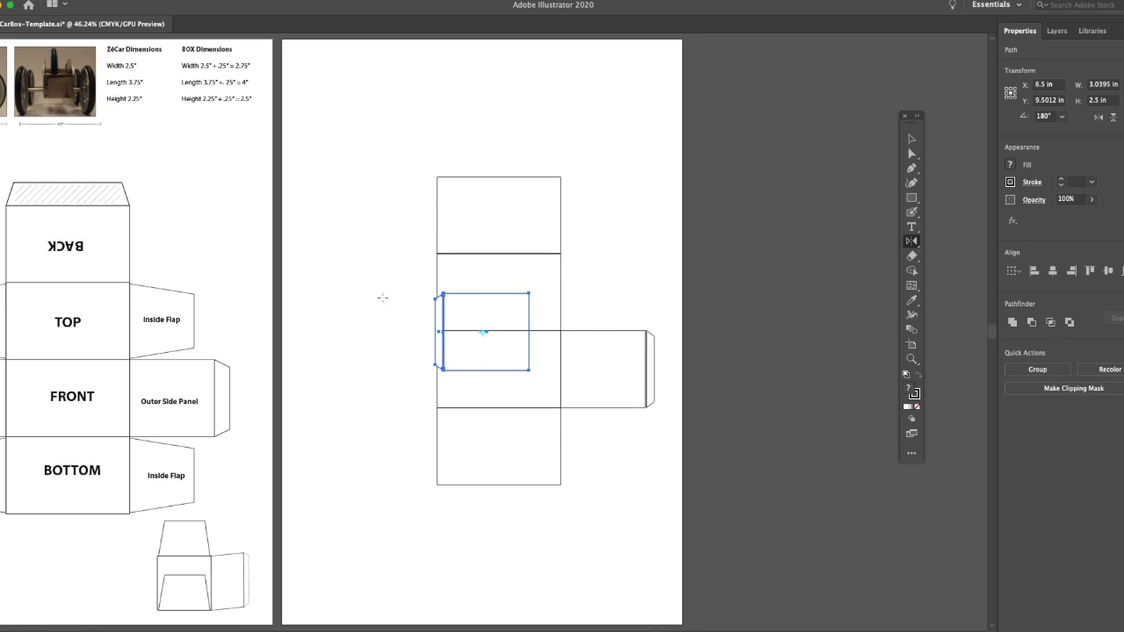
Step: Place the mirrored side panel against the free left edge of the third stacked panel, aligned with its upper and lower edges
{"action": "left_click", "coordinate": [912, 139]}
{"action": "left_click_drag", "start_coordinate": [466, 373], "coordinate": [371, 414]}
{"action": "key", "text": "z"}
{"action": "left_click_drag", "start_coordinate": [402, 307], "coordinate": [580, 435]}
{"action": "left_click", "coordinate": [549, 366]}
{"action": "left_click", "coordinate": [614, 440], "text": "alt+super"}
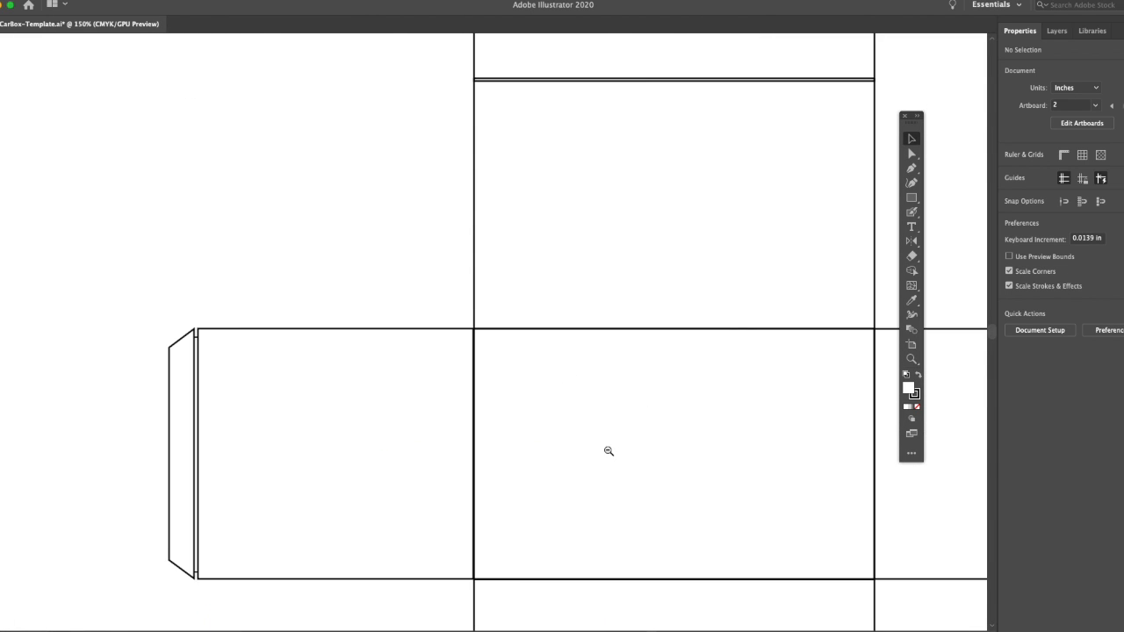
{"action": "left_click", "coordinate": [606, 450], "text": "alt"}
{"action": "left_click", "coordinate": [579, 424], "text": "alt"}
{"action": "left_click", "coordinate": [579, 428], "text": "alt"}
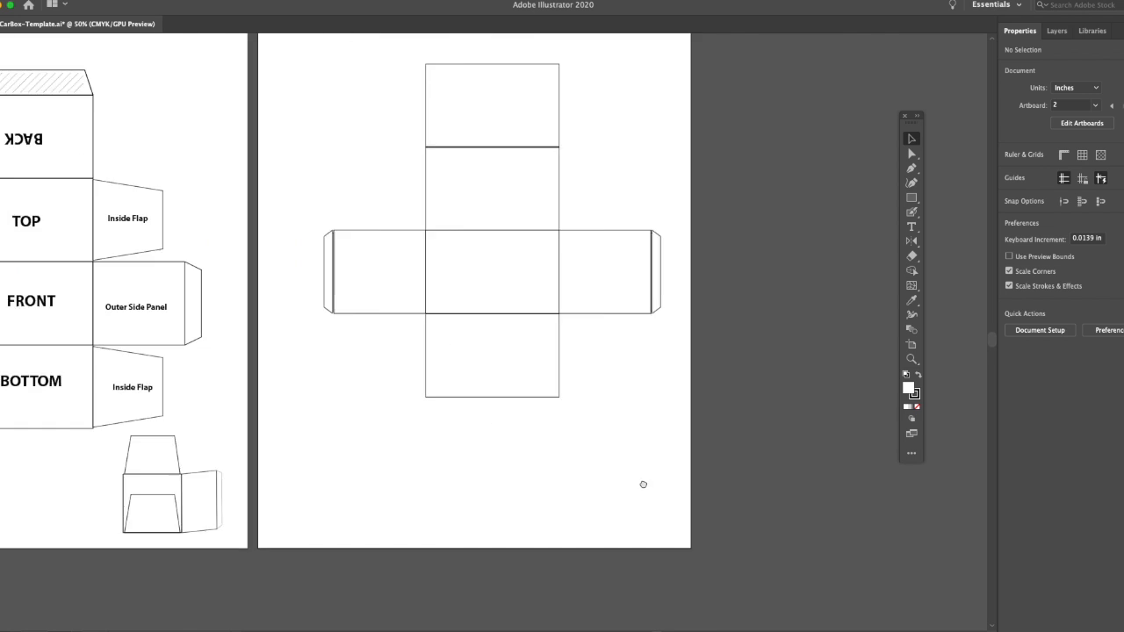
Step: Shift the uppermost stacked panel slightly upward so its lower edge coincides with the upper edge of the panel below
{"action": "left_click_drag", "start_coordinate": [644, 485], "coordinate": [759, 484]}
{"action": "left_click_drag", "start_coordinate": [621, 208], "coordinate": [812, 282]}
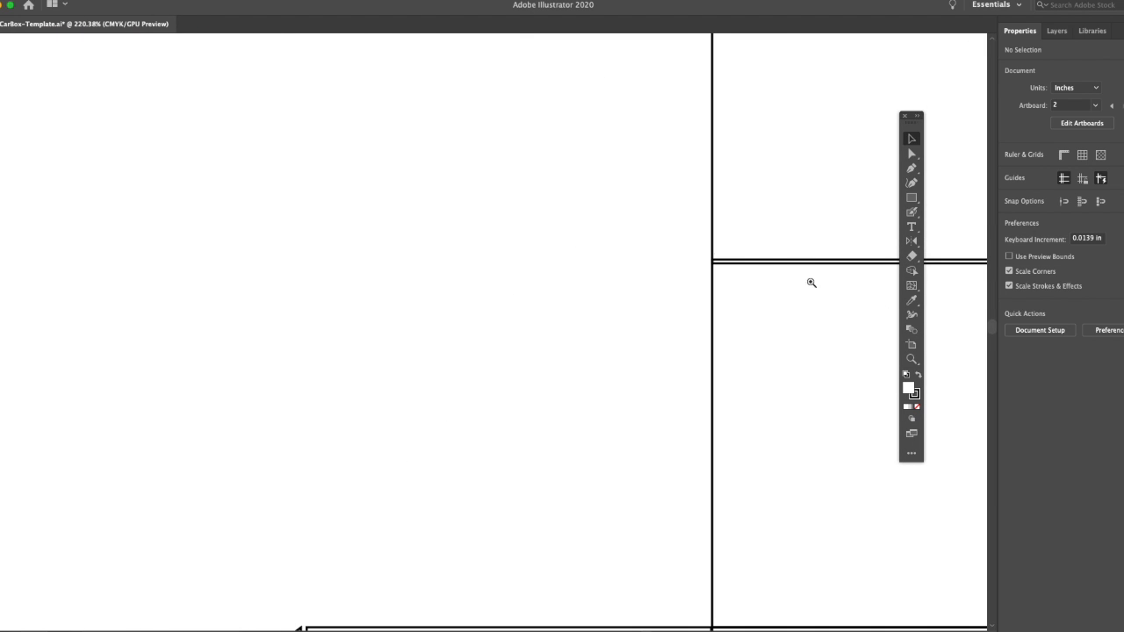
{"action": "double_click", "coordinate": [713, 227]}
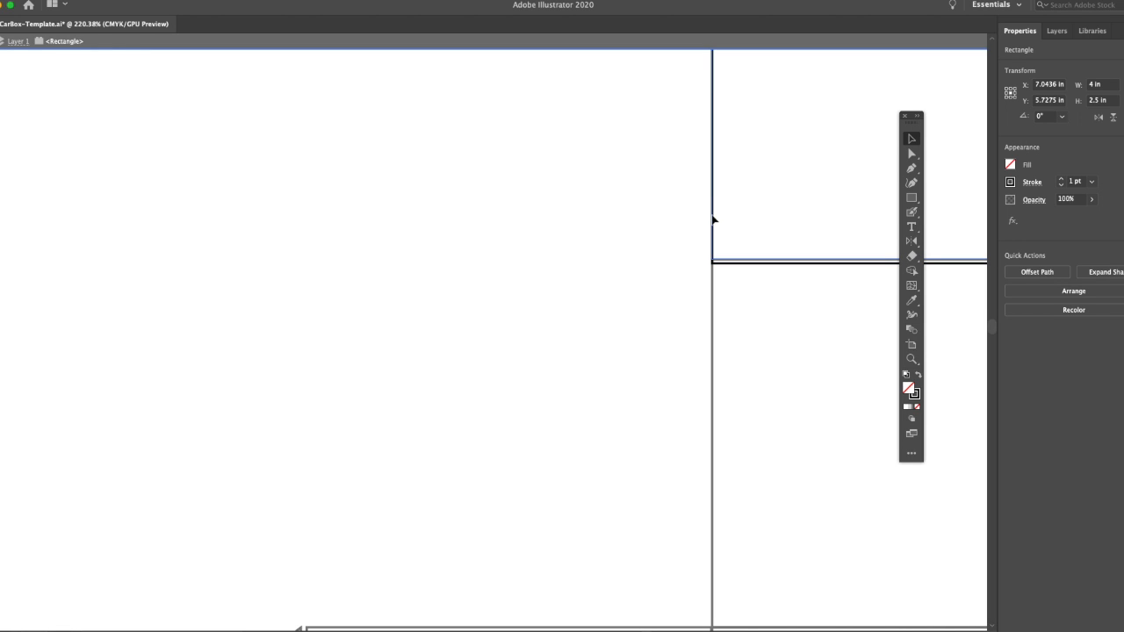
{"action": "left_click_drag", "start_coordinate": [713, 226], "coordinate": [712, 222]}
{"action": "double_click", "coordinate": [258, 312]}
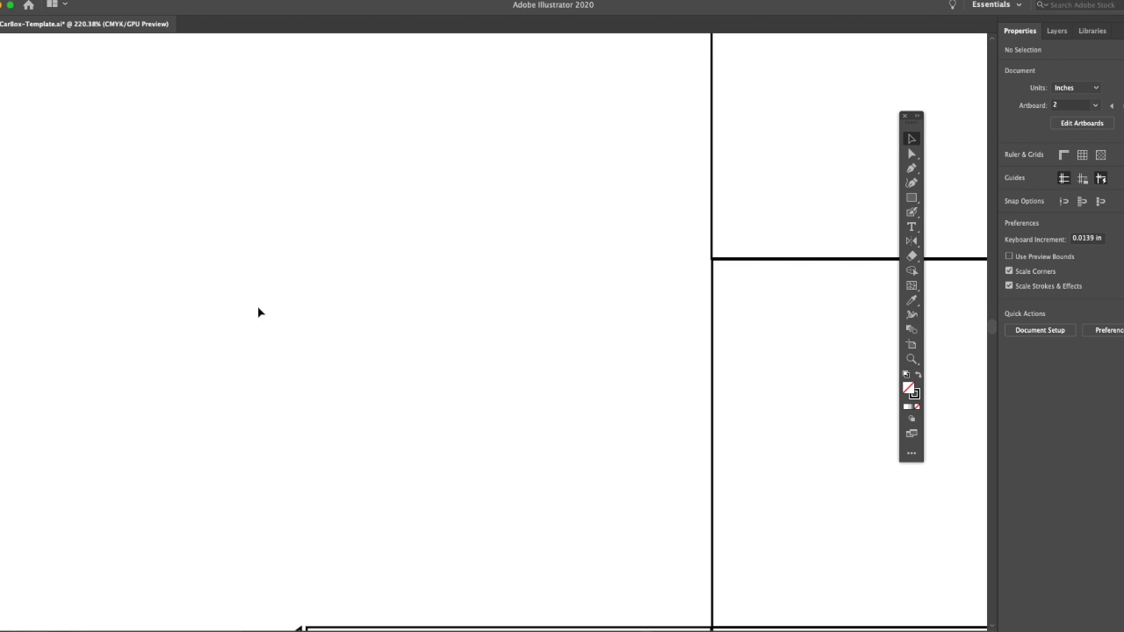
Step: Duplicate the second stacked panel as the base shape for an inside flap
{"action": "left_click", "coordinate": [637, 411], "text": "alt+super"}
{"action": "left_click", "coordinate": [634, 406], "text": "alt+super"}
{"action": "left_click", "coordinate": [632, 401], "text": "alt+super"}
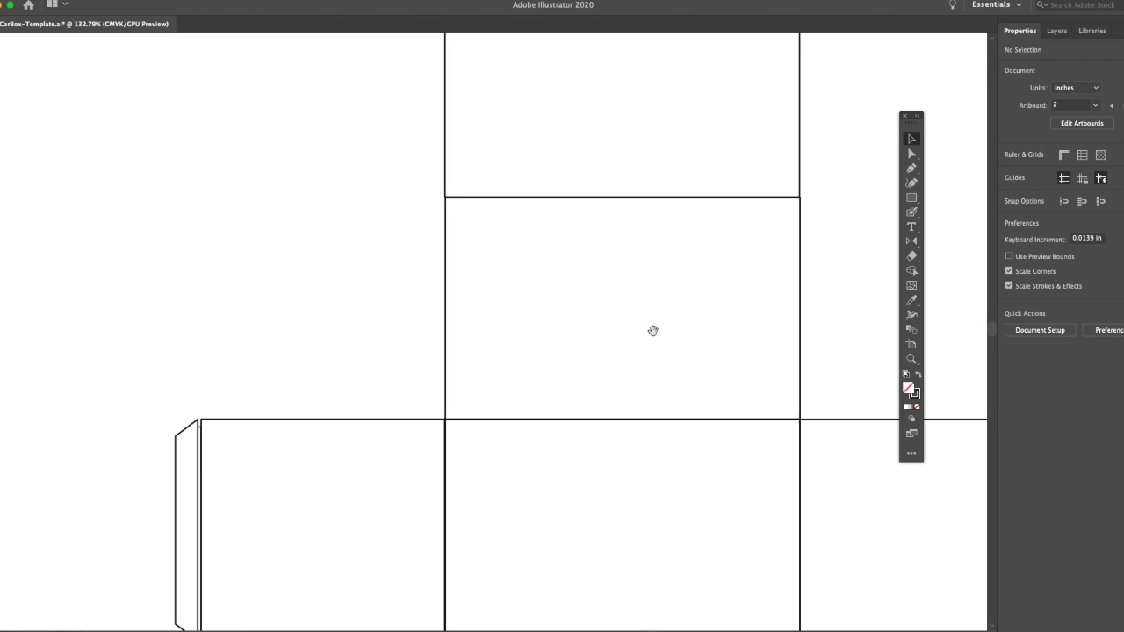
{"action": "left_click", "coordinate": [648, 336], "text": "alt+super"}
{"action": "left_click", "coordinate": [648, 339], "text": "alt+super"}
{"action": "left_click", "coordinate": [641, 339], "text": "alt+super"}
{"action": "left_click_drag", "start_coordinate": [494, 348], "coordinate": [803, 447]}
{"action": "left_click_drag", "start_coordinate": [646, 346], "coordinate": [721, 294]}
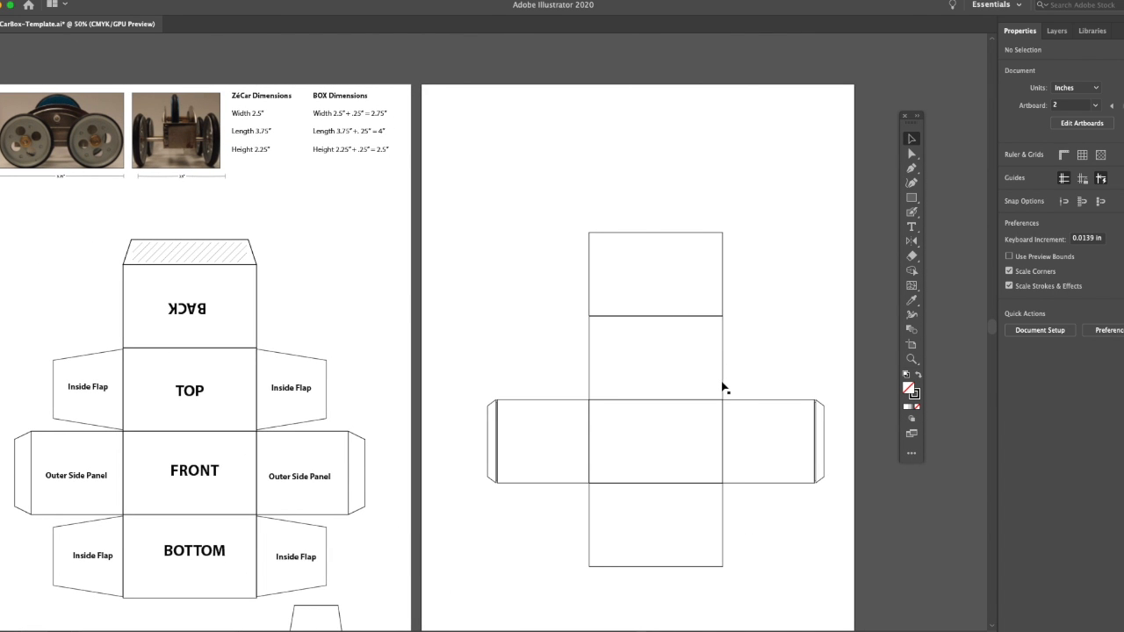
{"action": "left_click_drag", "start_coordinate": [554, 353], "coordinate": [756, 399]}
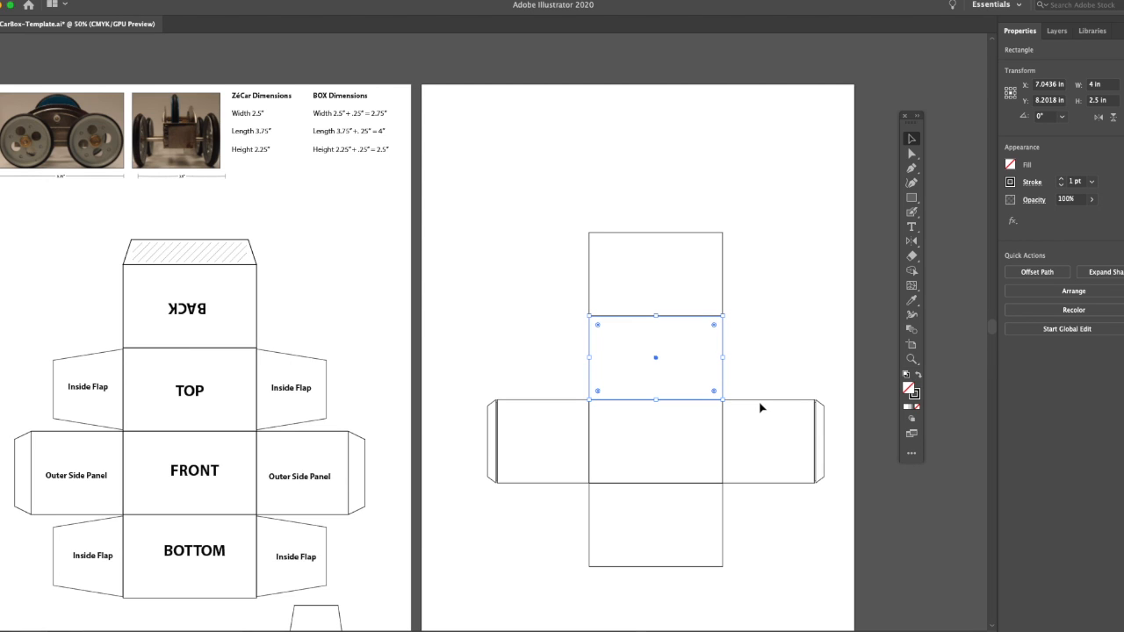
{"action": "key", "text": "super+z"}
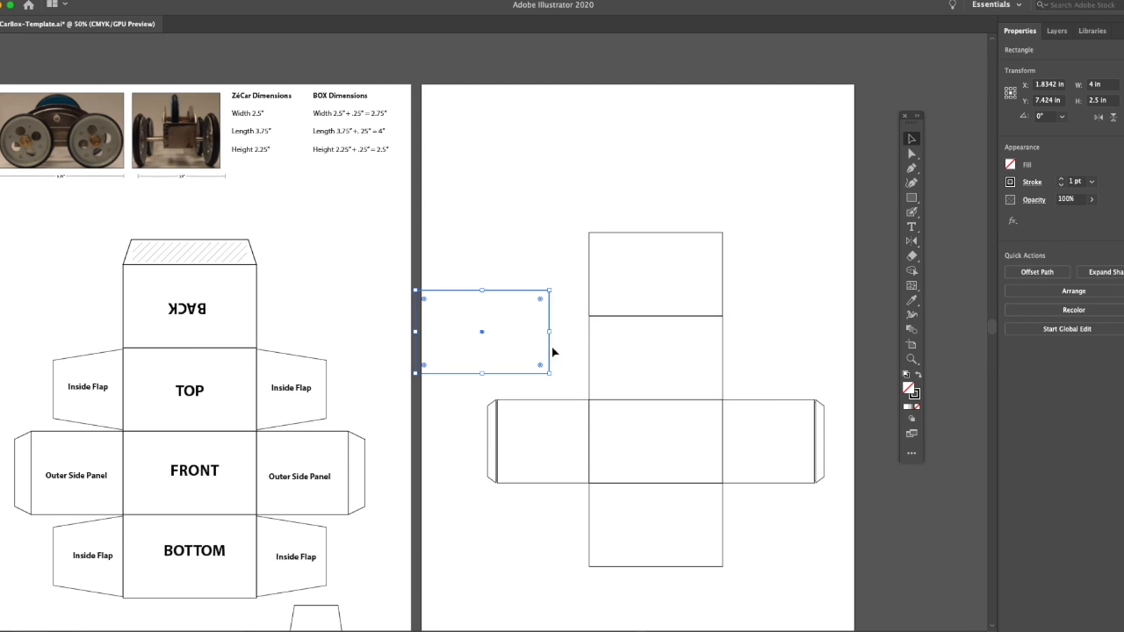
Step: Place the duplicate against the second panel's right edge and narrow it to about 2.37 in wide
{"action": "left_click", "coordinate": [530, 260]}
{"action": "left_click_drag", "start_coordinate": [505, 290], "coordinate": [812, 322]}
{"action": "mouse_move", "coordinate": [857, 357]}
{"action": "left_mouse_down"}
{"action": "mouse_move", "coordinate": [798, 377]}
{"action": "mouse_move", "coordinate": [809, 355]}
{"action": "mouse_move", "coordinate": [801, 357]}
{"action": "left_mouse_up"}
Step: Taper the flap by moving its upper outer anchor to about Y 7.39 in and its lower outer anchor to about Y 8.93 in
{"action": "left_click", "coordinate": [911, 153]}
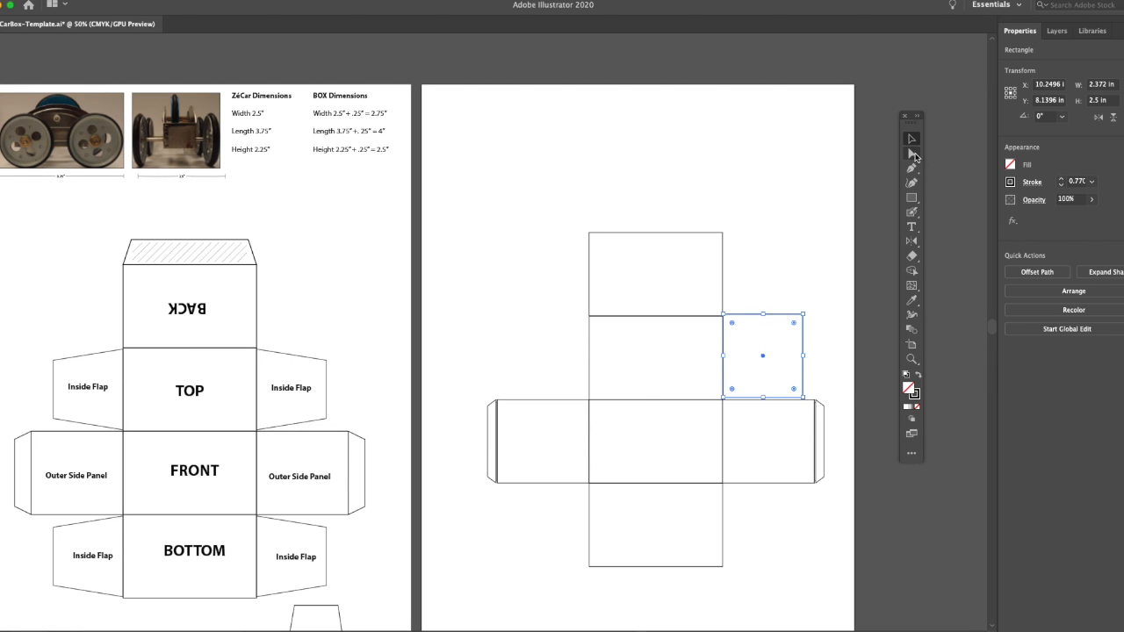
{"action": "left_click", "coordinate": [811, 319]}
{"action": "left_click", "coordinate": [803, 314]}
{"action": "left_click_drag", "start_coordinate": [803, 315], "coordinate": [802, 332]}
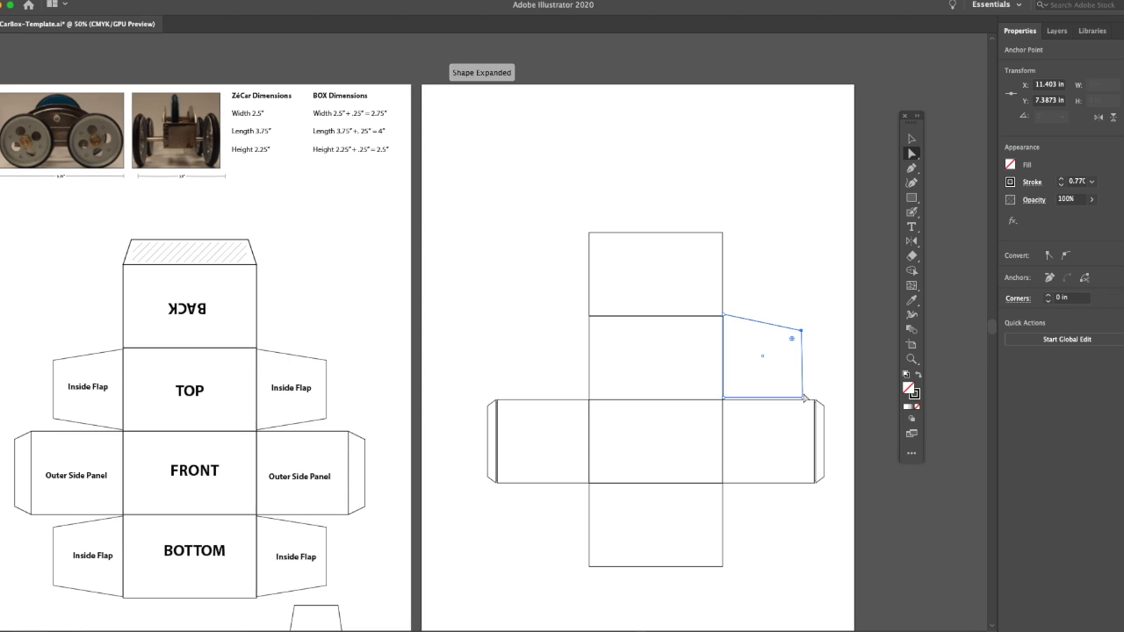
{"action": "left_click_drag", "start_coordinate": [806, 403], "coordinate": [805, 387]}
{"action": "key", "text": "v"}
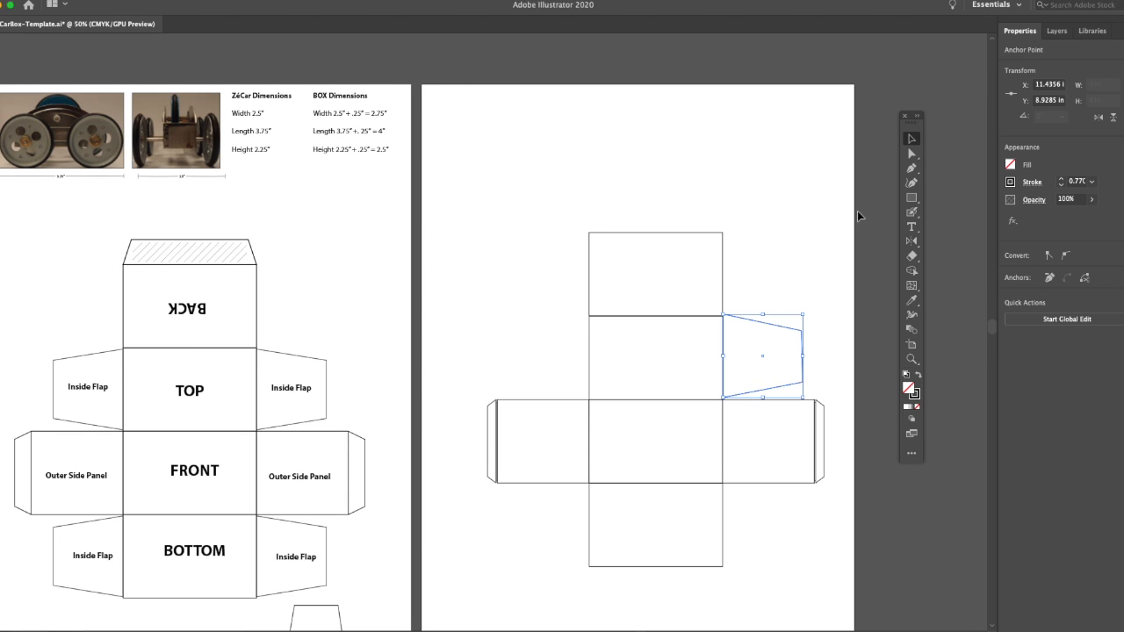
Step: Set the flap's stroke to 1 pt and shorten the flap from its upper edge to about 2.35 in high
{"action": "left_click", "coordinate": [788, 323]}
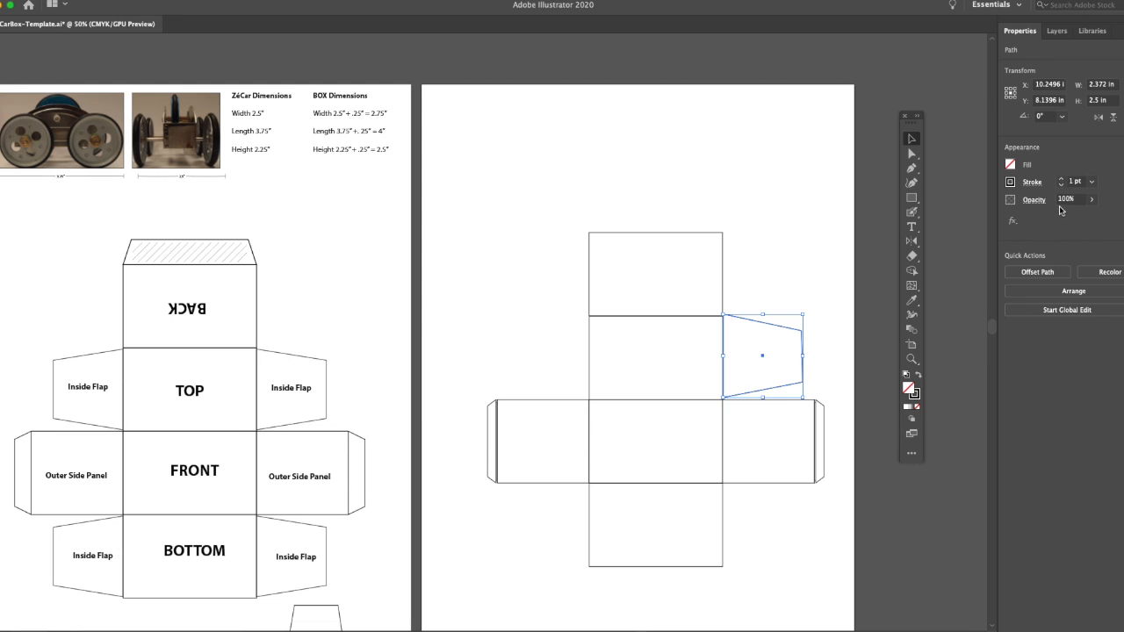
{"action": "left_click", "coordinate": [740, 299]}
{"action": "left_click", "coordinate": [765, 358]}
{"action": "left_click_drag", "start_coordinate": [765, 314], "coordinate": [764, 320]}
Step: Duplicate the tapered flap and place the copy against the right edge of the lowermost stacked panel
{"action": "key", "text": "ctrl+c"}
{"action": "key", "text": "ctrl+v"}
{"action": "left_click_drag", "start_coordinate": [490, 367], "coordinate": [788, 536]}
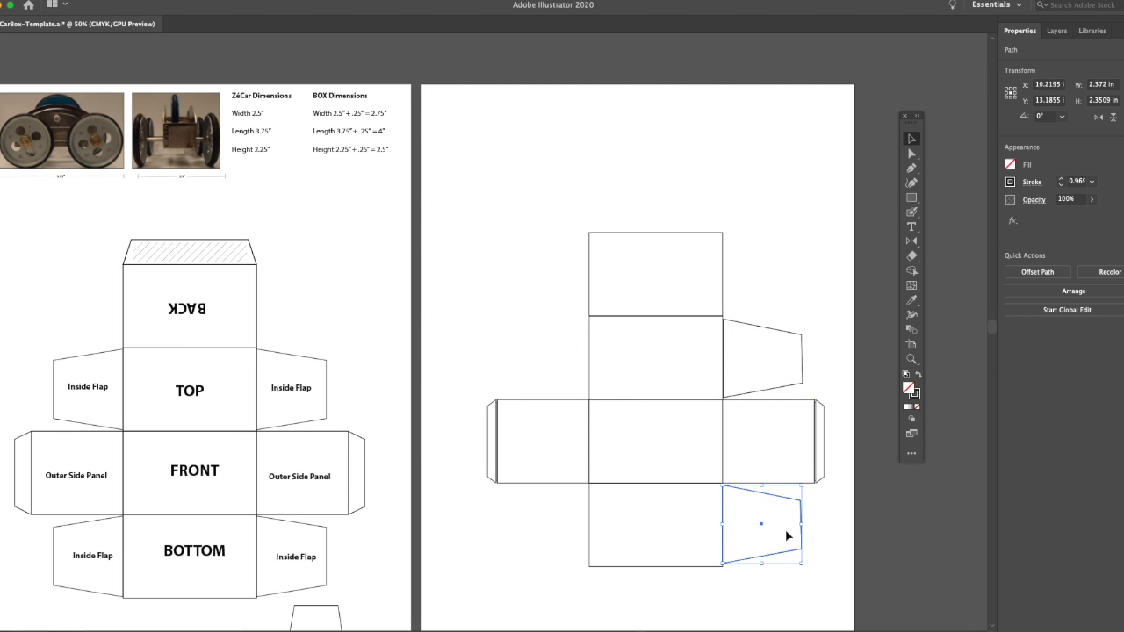
Step: Duplicate both tapered flaps together and reflect the copies across the vertical axis
{"action": "left_click", "coordinate": [803, 383], "text": "shift"}
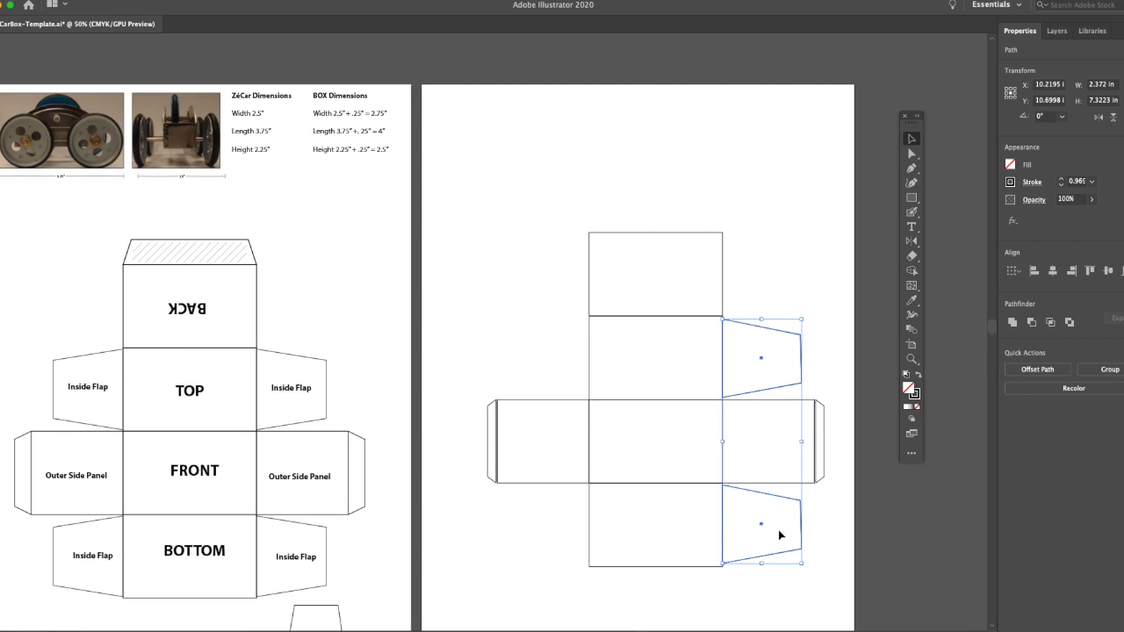
{"action": "key", "text": "ctrl+v"}
{"action": "double_click", "coordinate": [912, 241]}
{"action": "left_click", "coordinate": [799, 454]}
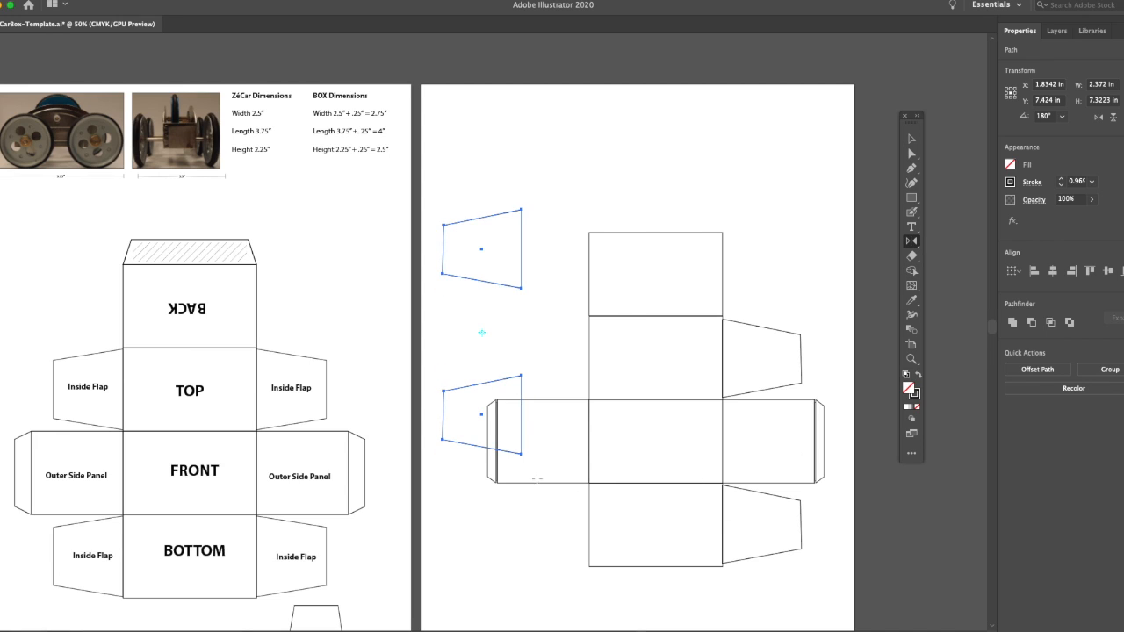
Step: Move the two reflected flaps against the left edges of the second and lowermost stacked panels, opposite the original flaps
{"action": "key", "text": "v"}
{"action": "left_click_drag", "start_coordinate": [502, 284], "coordinate": [580, 369]}
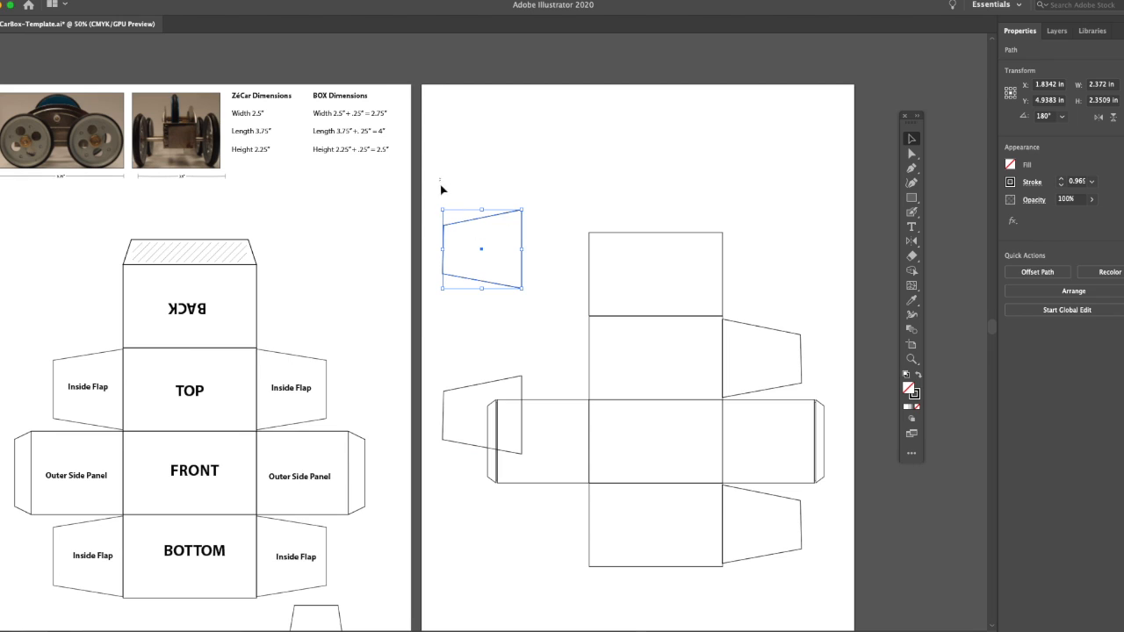
{"action": "left_click", "coordinate": [459, 428], "text": "shift"}
{"action": "left_click_drag", "start_coordinate": [499, 289], "coordinate": [567, 399]}
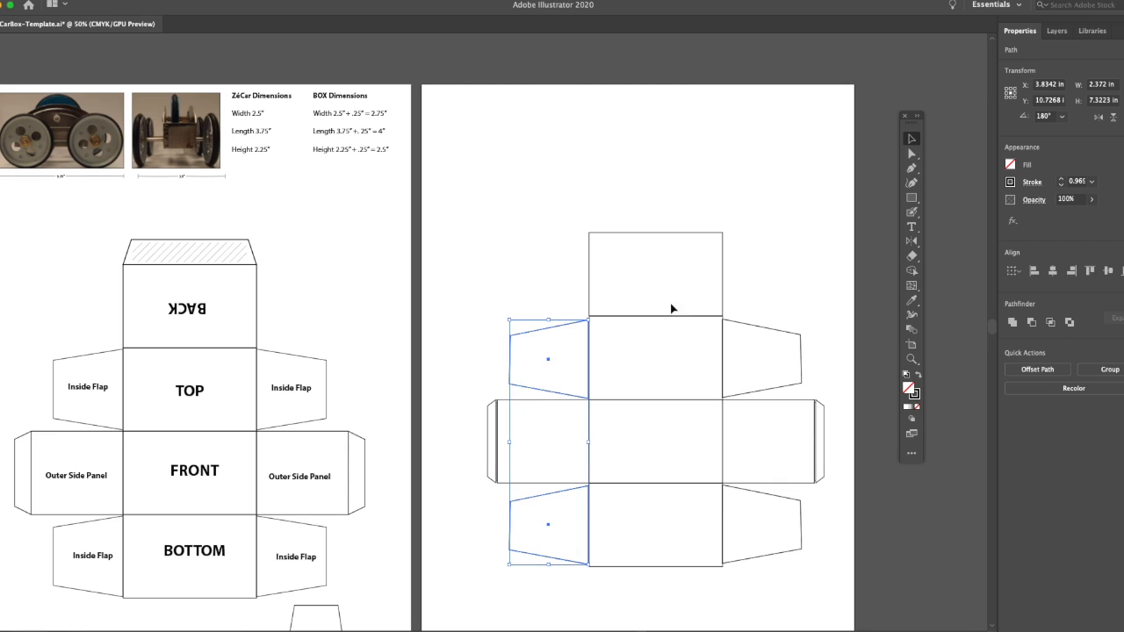
Step: Align each left flap with its opposite right flap by their vertical centers, for both the upper and the lower pair
{"action": "left_click", "coordinate": [553, 357]}
{"action": "left_click", "coordinate": [550, 394]}
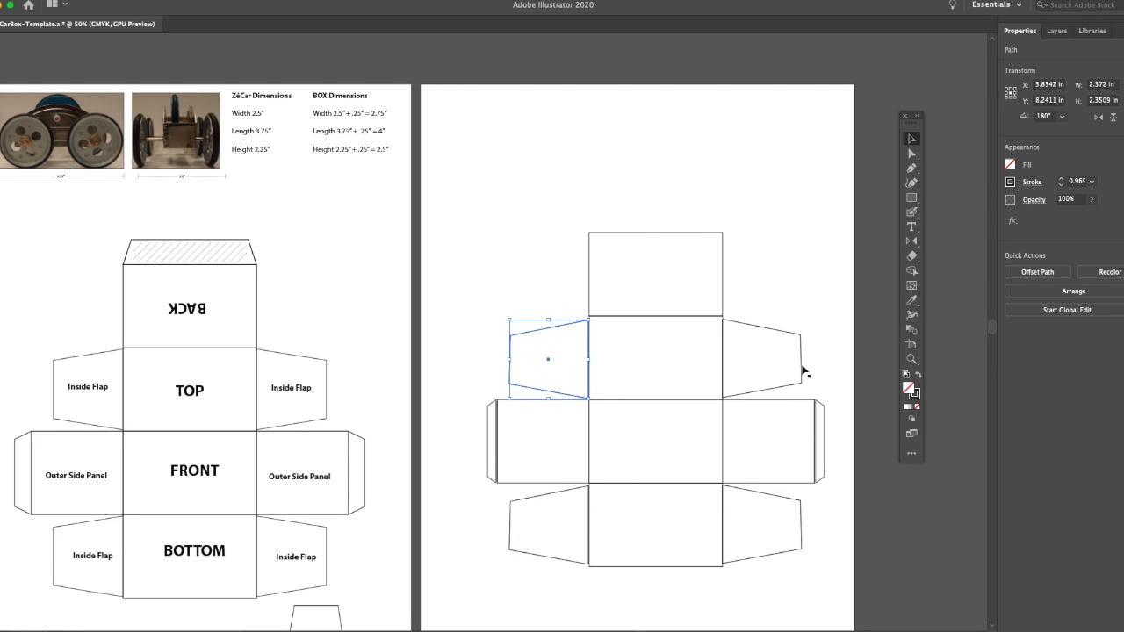
{"action": "left_click", "coordinate": [785, 385], "text": "shift"}
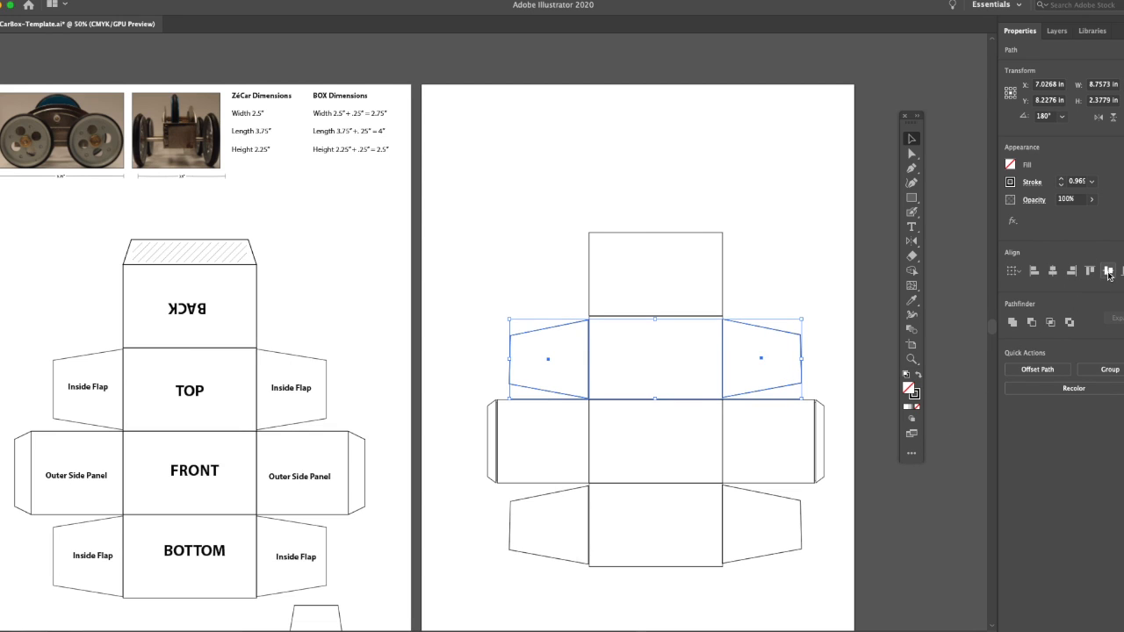
{"action": "left_click", "coordinate": [789, 543]}
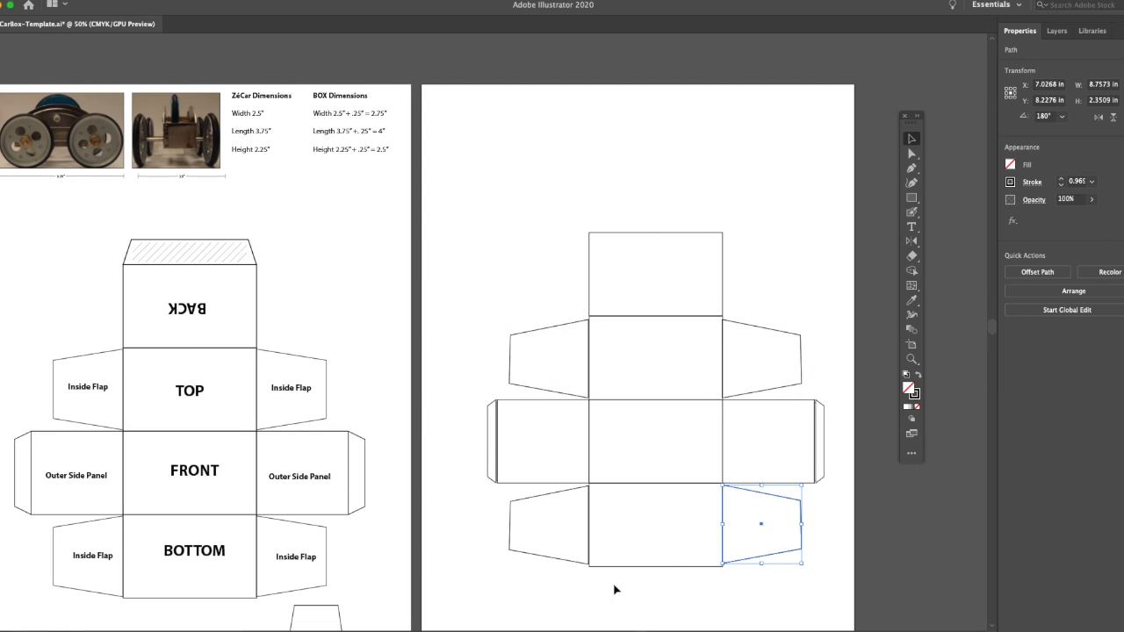
{"action": "left_click", "coordinate": [553, 556], "text": "shift"}
{"action": "left_click", "coordinate": [1108, 274]}
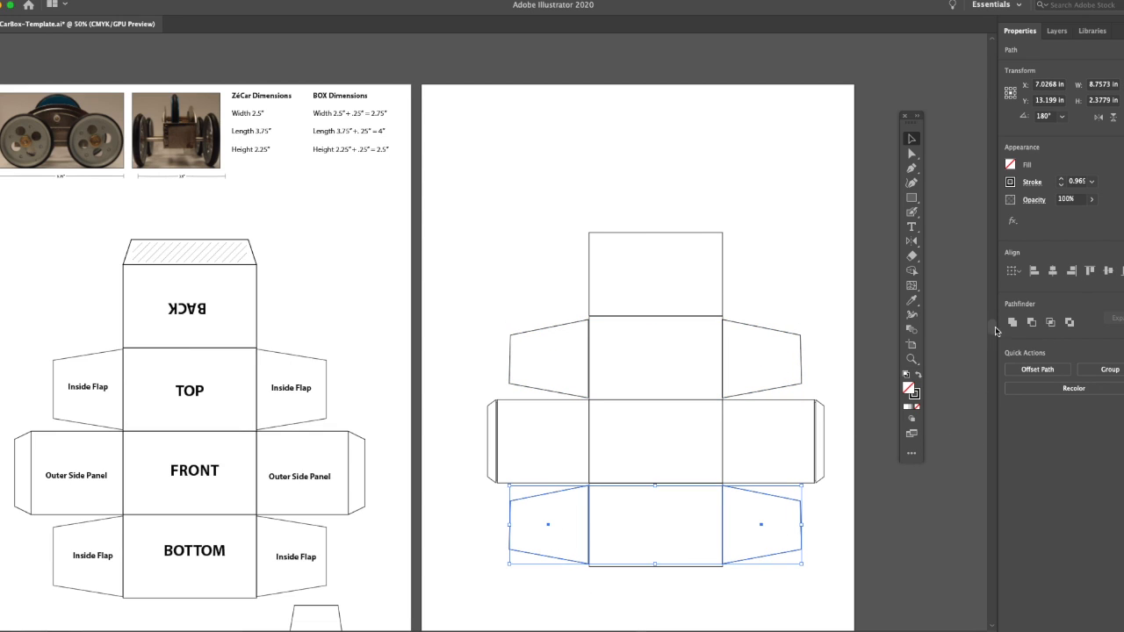
{"action": "left_click", "coordinate": [797, 227]}
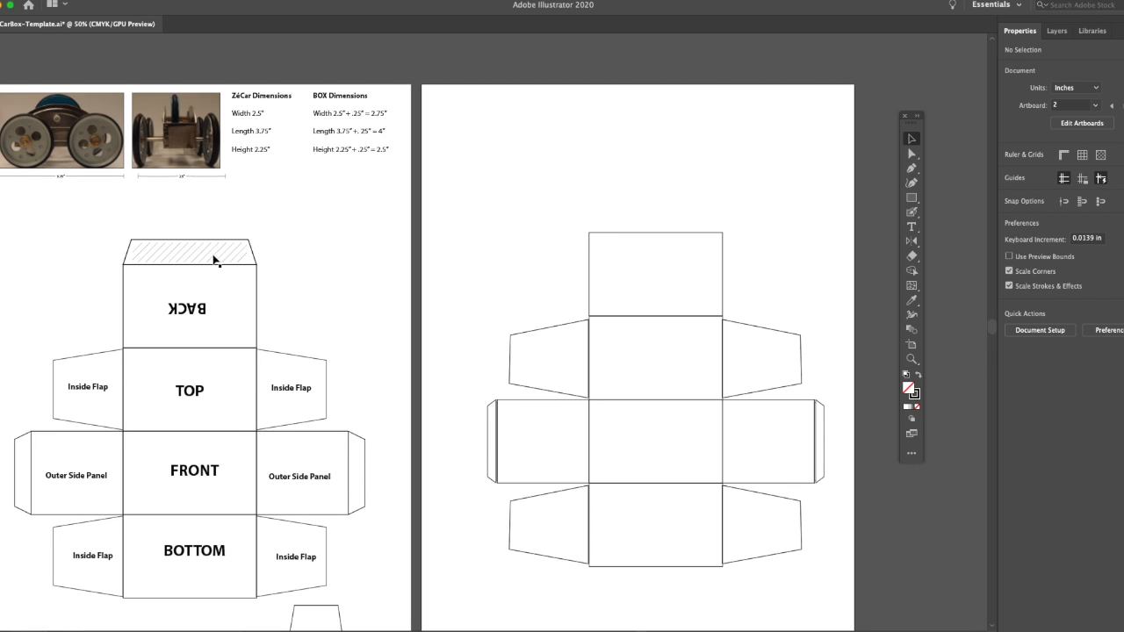
Step: Duplicate the uppermost stacked panel, place the copy against its upper edge and shorten it to a flap about 0.76 in high
{"action": "left_click_drag", "start_coordinate": [582, 213], "coordinate": [773, 339]}
{"action": "left_click_drag", "start_coordinate": [726, 399], "coordinate": [512, 347]}
{"action": "left_click_drag", "start_coordinate": [492, 403], "coordinate": [533, 155]}
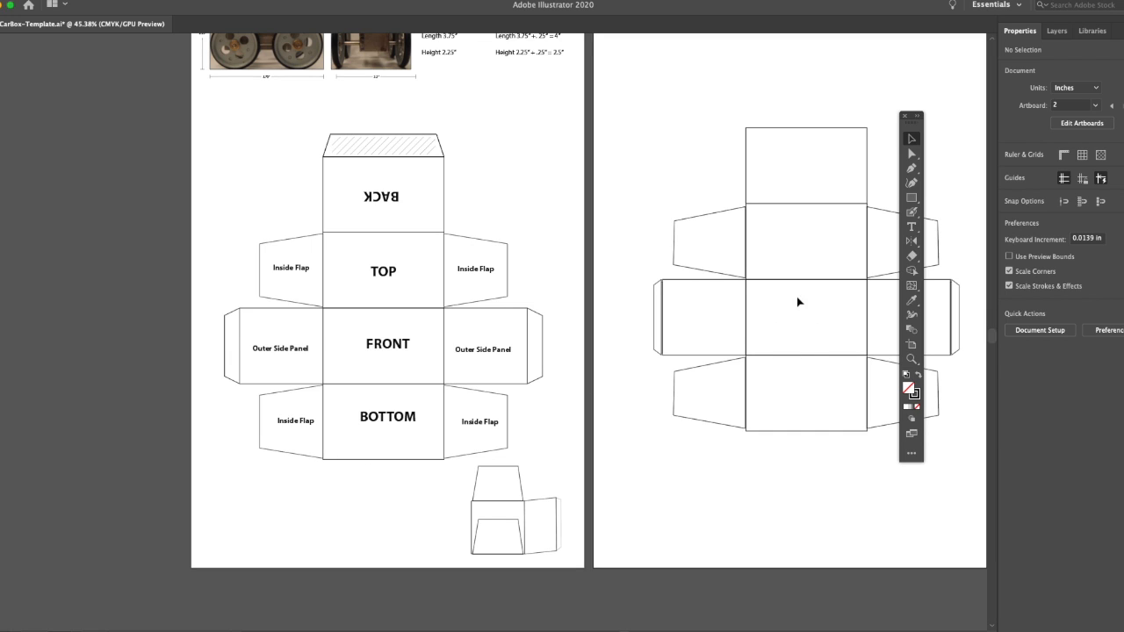
{"action": "left_click", "coordinate": [750, 165]}
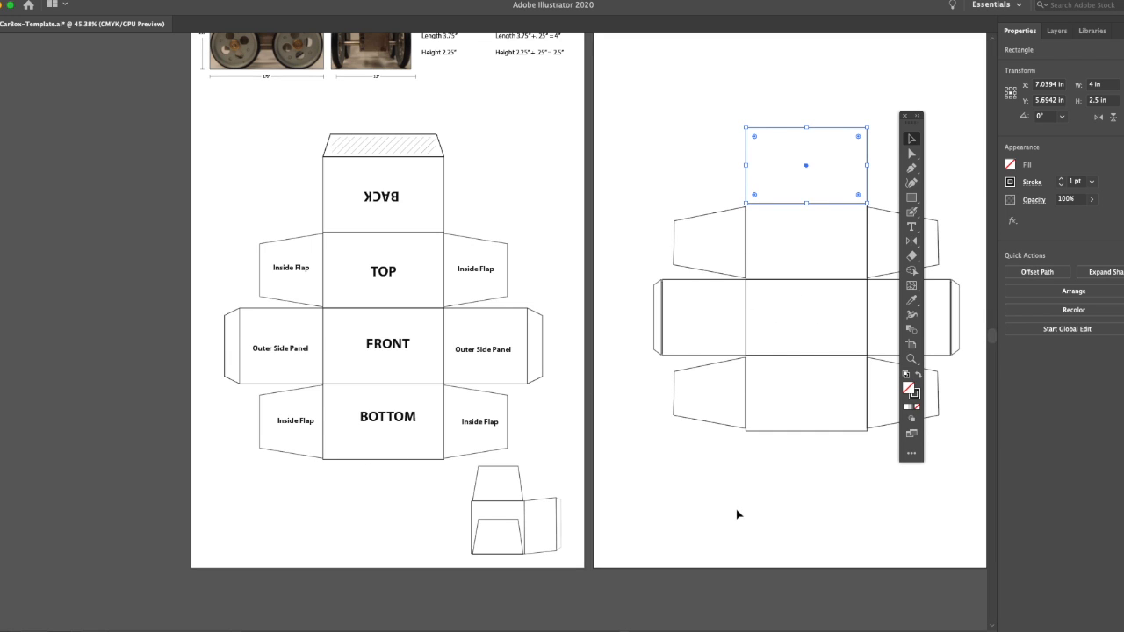
{"action": "key", "text": "ctrl+v"}
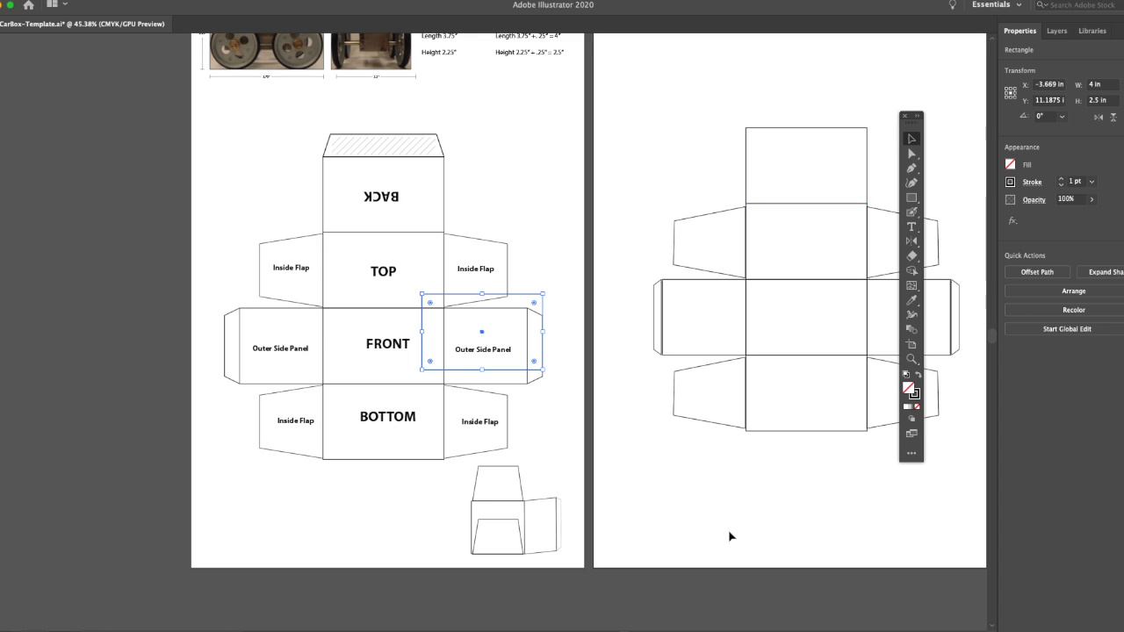
{"action": "left_click_drag", "start_coordinate": [537, 294], "coordinate": [811, 106]}
{"action": "left_click_drag", "start_coordinate": [720, 92], "coordinate": [904, 237]}
{"action": "left_click_drag", "start_coordinate": [837, 301], "coordinate": [474, 334]}
Step: Taper the new flap by moving both upper corners inward, placing the upper right anchor at about X 8.67 in
{"action": "left_click", "coordinate": [913, 154]}
{"action": "left_click_drag", "start_coordinate": [439, 158], "coordinate": [478, 170]}
{"action": "left_click", "coordinate": [836, 168]}
{"action": "left_click_drag", "start_coordinate": [835, 166], "coordinate": [797, 167]}
{"action": "left_click", "coordinate": [912, 139]}
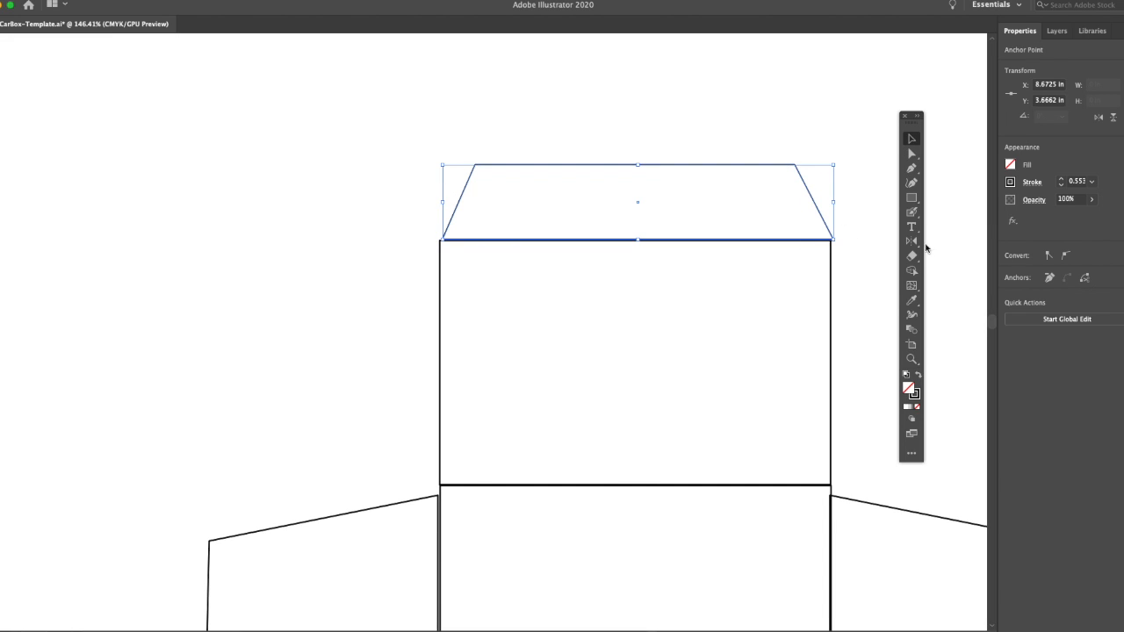
Step: Set the tapered flap's stroke to 1 pt and shift it to line up with the side edges of the uppermost panel
{"action": "left_click", "coordinate": [1061, 180]}
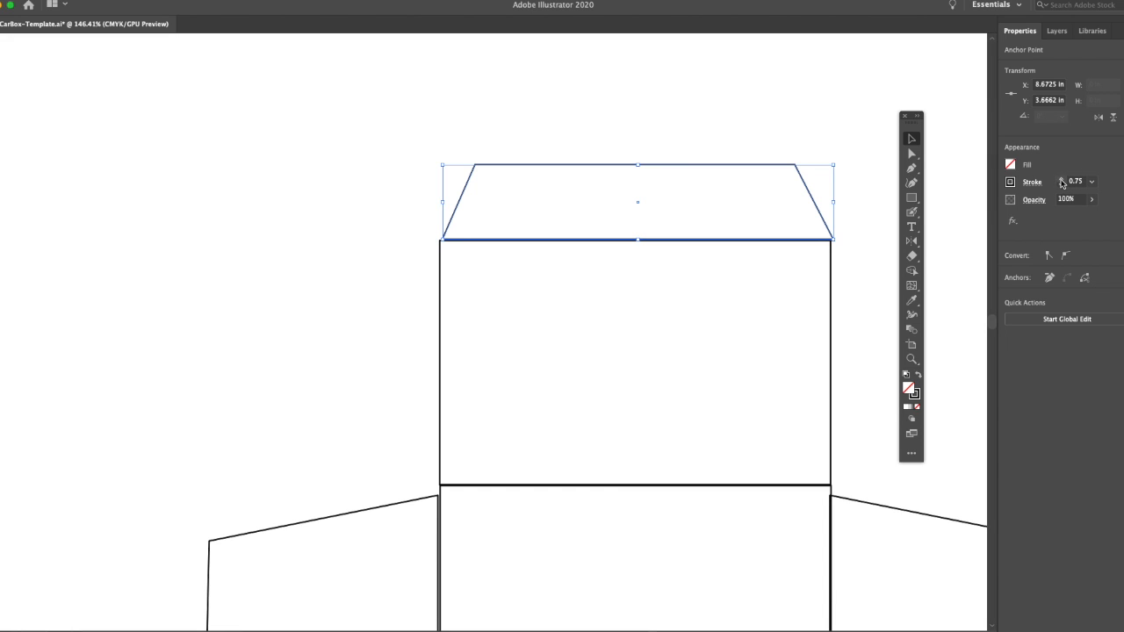
{"action": "left_click", "coordinate": [739, 133]}
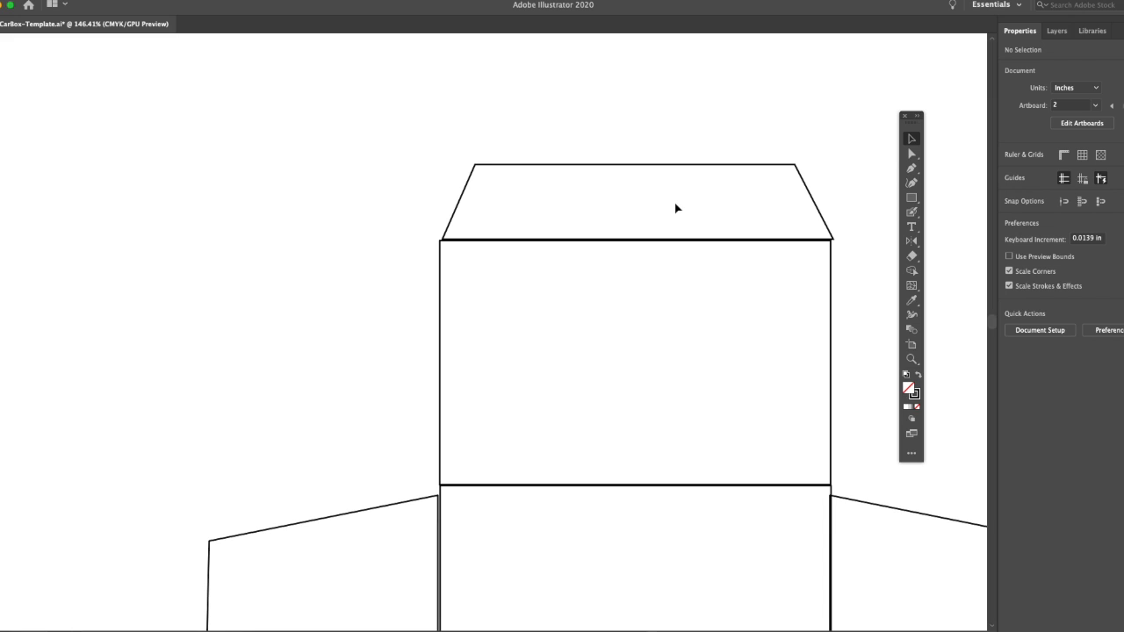
{"action": "left_click", "coordinate": [776, 164]}
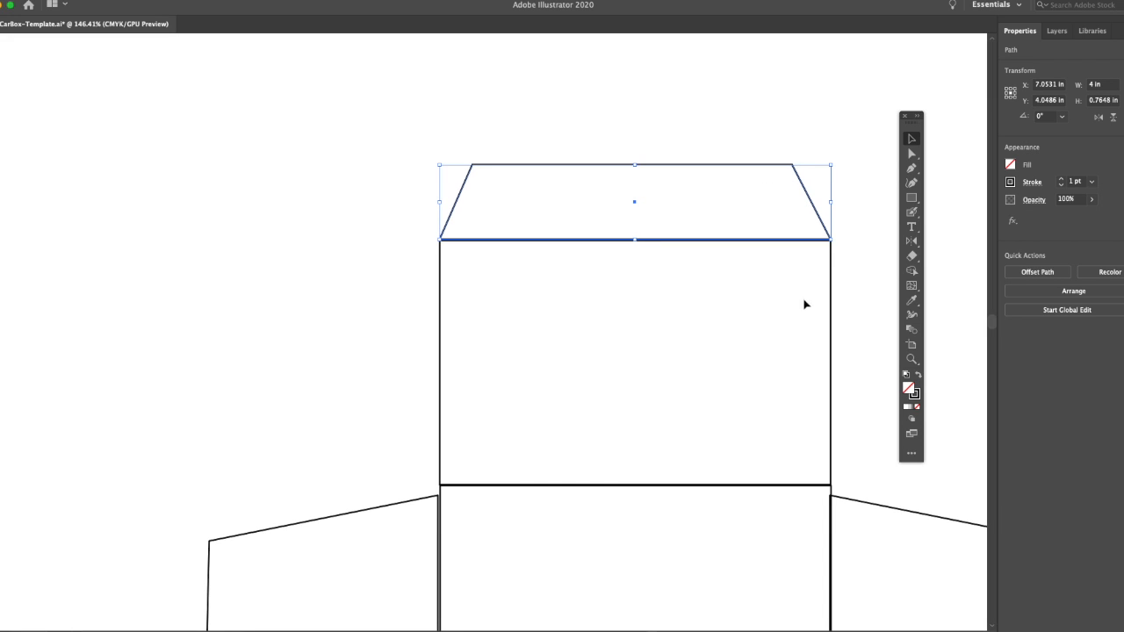
{"action": "left_click", "coordinate": [333, 415]}
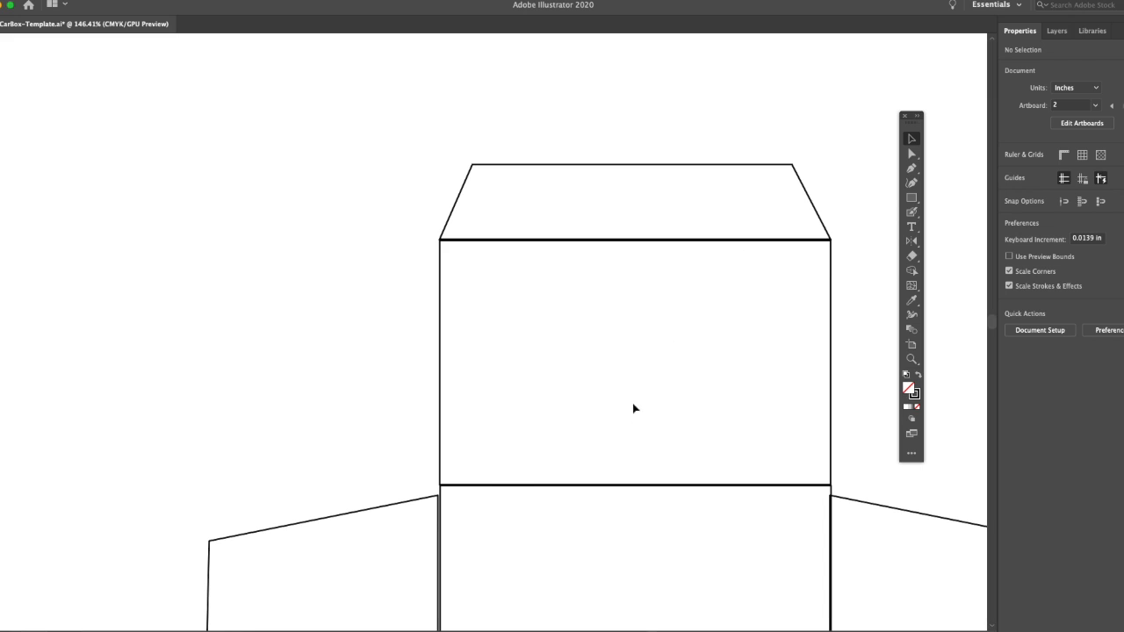
Step: Draw a straight 45° diagonal line about 0.74 in wide and high with the Pen tool, just outside the upper left of the flap
{"action": "left_click", "coordinate": [607, 368], "text": "alt"}
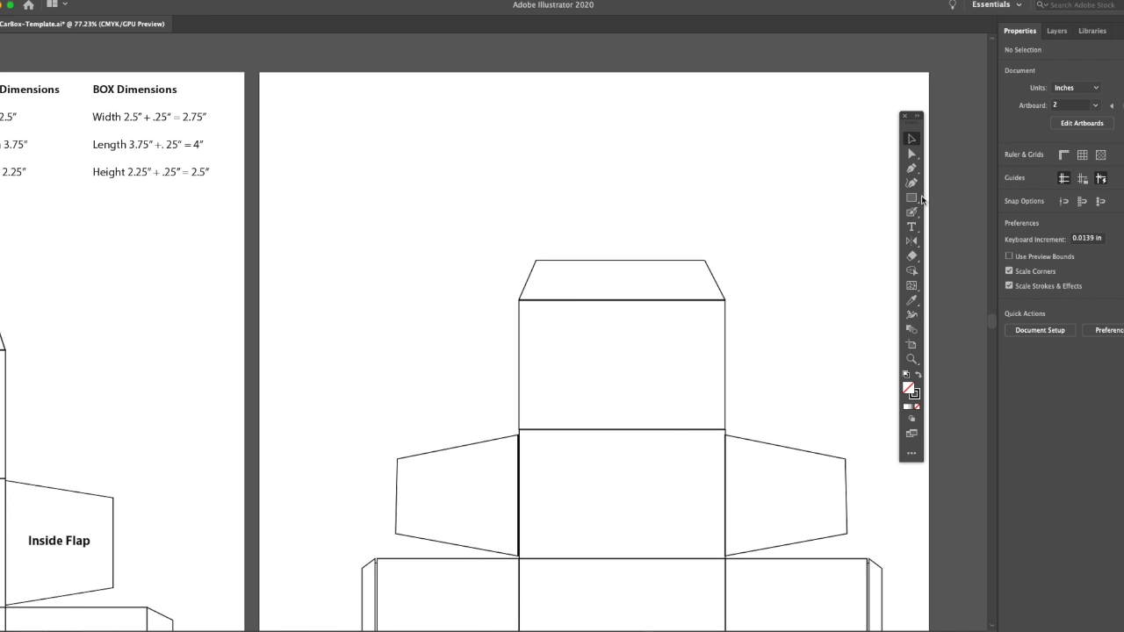
{"action": "left_click", "coordinate": [912, 168]}
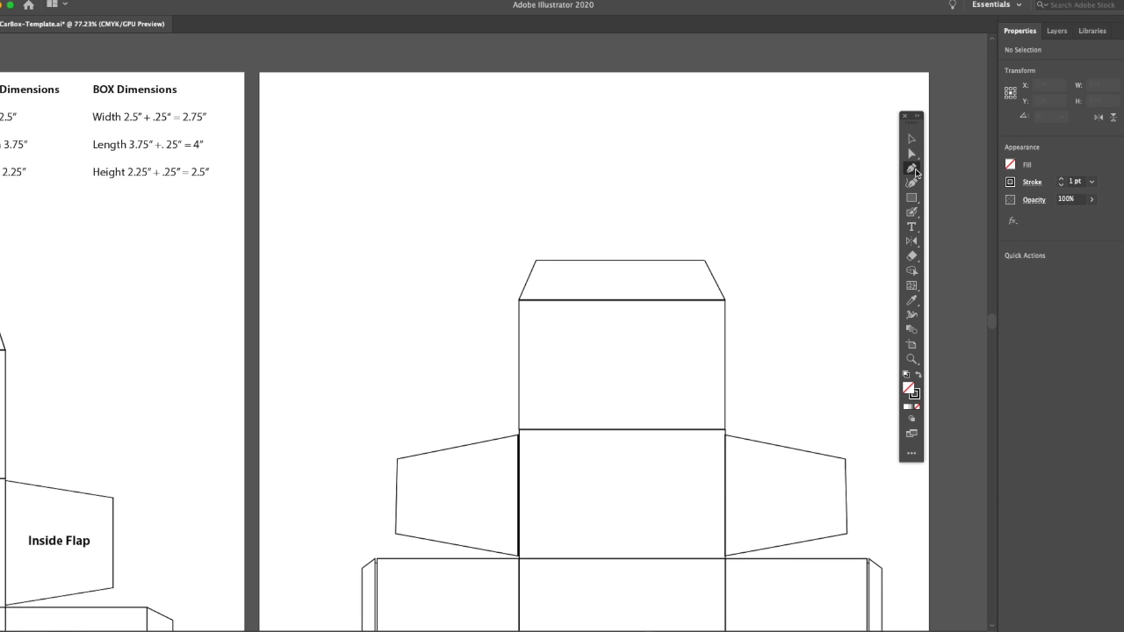
{"action": "left_click", "coordinate": [915, 170]}
{"action": "left_click", "coordinate": [912, 155]}
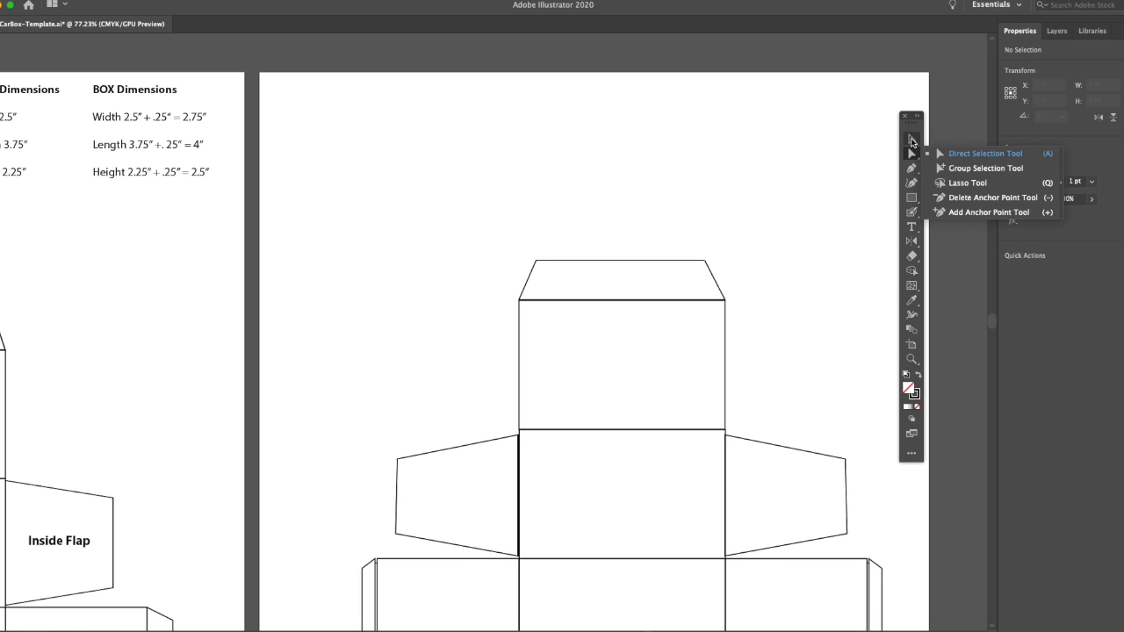
{"action": "left_click", "coordinate": [912, 170]}
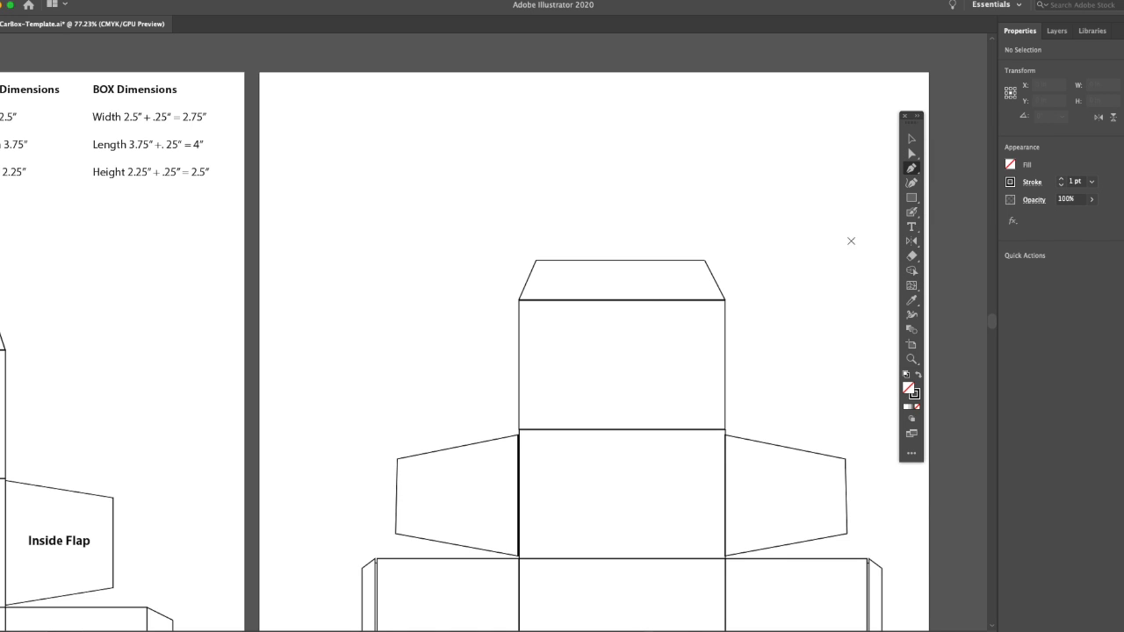
{"action": "scroll", "coordinate": [508, 238], "scroll_direction": "up", "scroll_amount": 4}
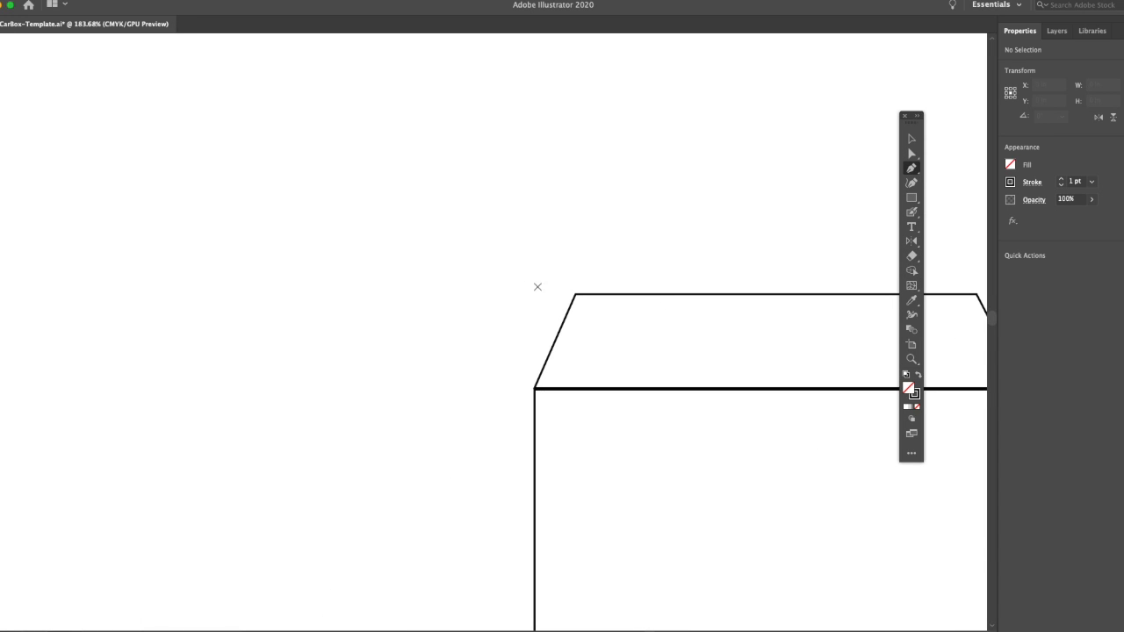
{"action": "left_click", "coordinate": [512, 241]}
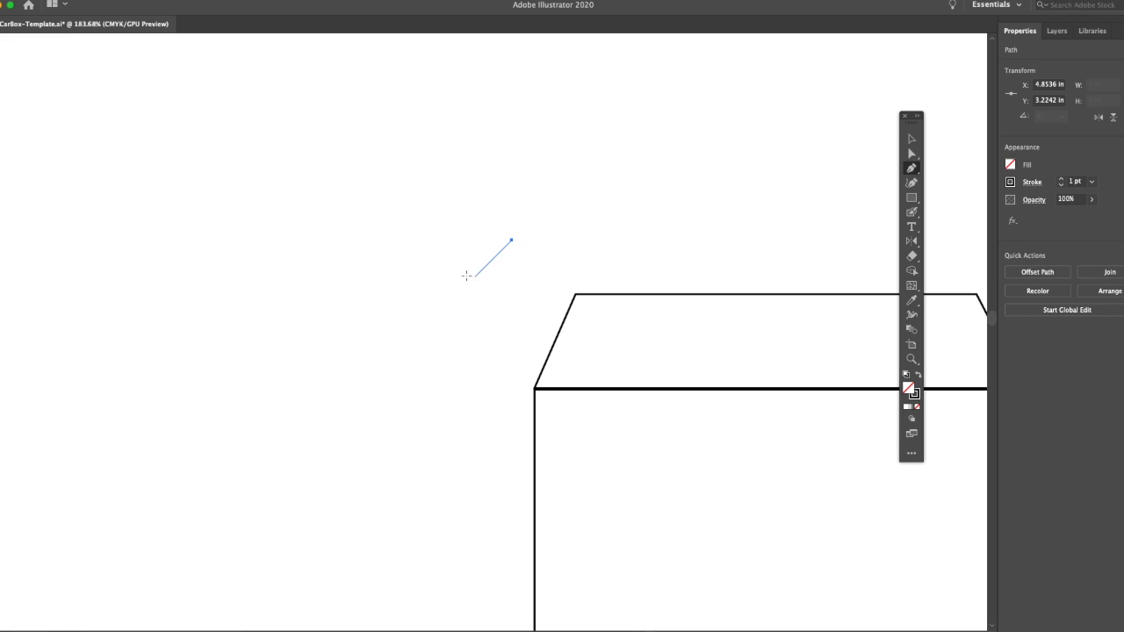
{"action": "left_click", "coordinate": [422, 331]}
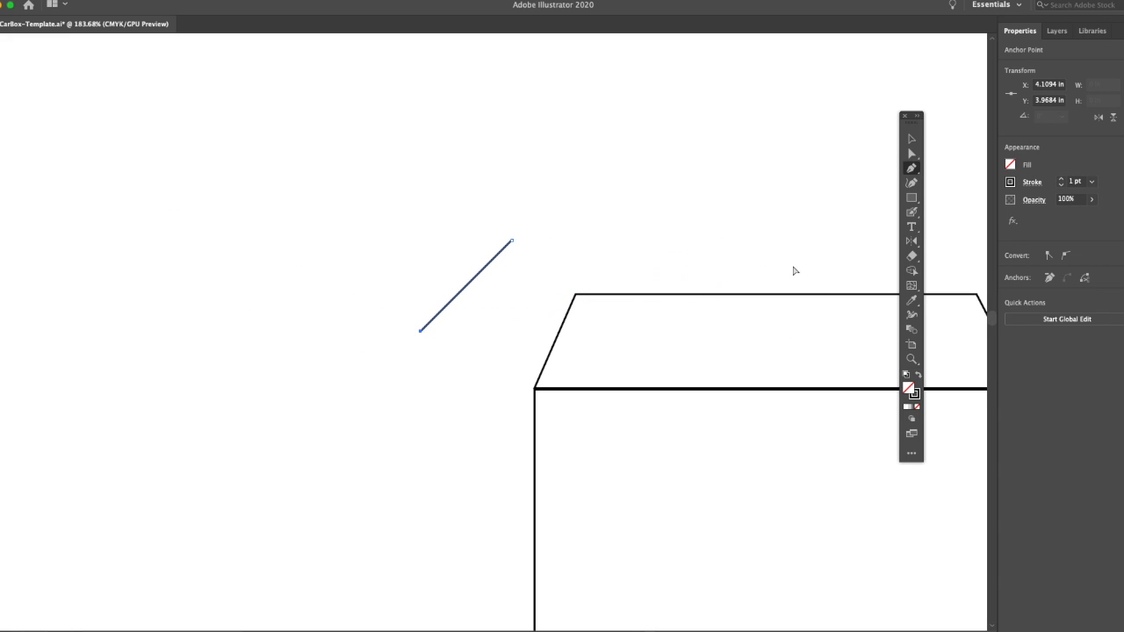
{"action": "left_click", "coordinate": [796, 269], "text": "super"}
{"action": "left_click", "coordinate": [912, 139]}
{"action": "left_click_drag", "start_coordinate": [636, 410], "coordinate": [436, 466]}
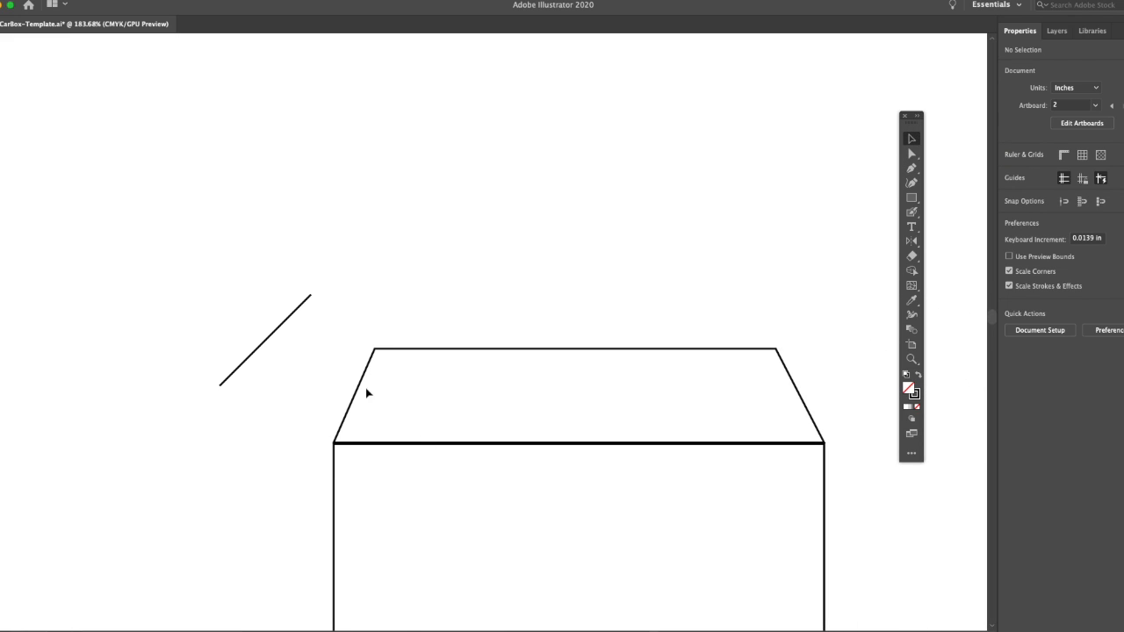
Step: Copy the diagonal line and spread three parallel lines across the flap, one beyond each slanted end and one between them
{"action": "left_click_drag", "start_coordinate": [287, 321], "coordinate": [454, 264]}
{"action": "key", "text": "super+c"}
{"action": "key", "text": "super+v"}
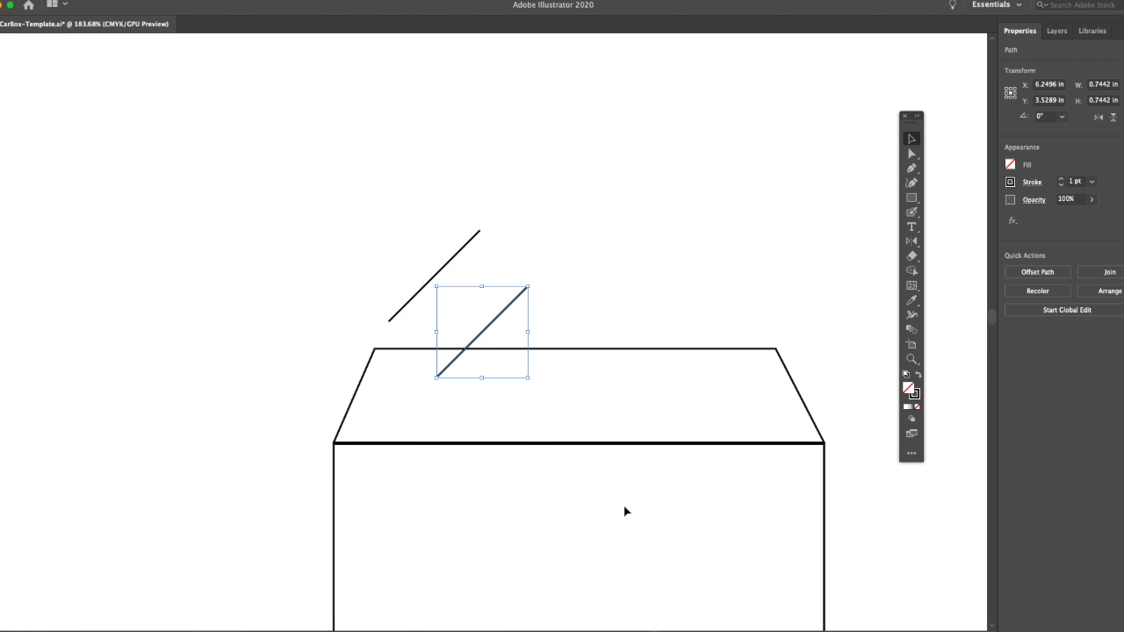
{"action": "key", "text": "a"}
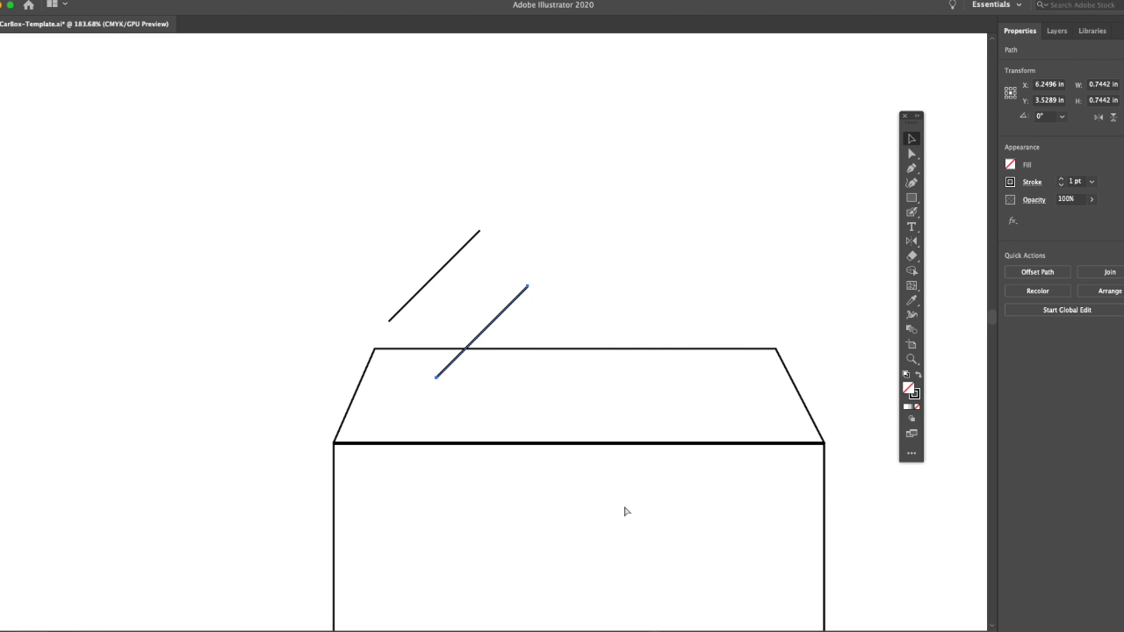
{"action": "key", "text": "v"}
{"action": "key", "text": "a"}
{"action": "key", "text": "v"}
{"action": "left_click_drag", "start_coordinate": [484, 332], "coordinate": [836, 376]}
{"action": "left_click_drag", "start_coordinate": [435, 278], "coordinate": [330, 387]}
{"action": "left_click", "coordinate": [454, 174]}
{"action": "left_click_drag", "start_coordinate": [443, 279], "coordinate": [327, 383]}
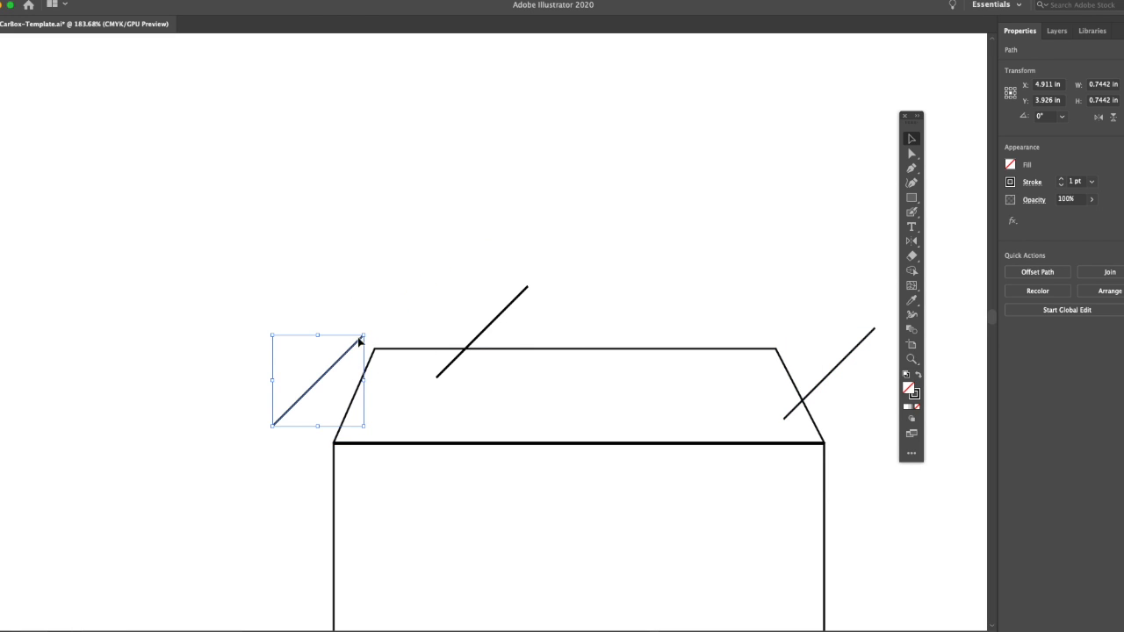
{"action": "left_click_drag", "start_coordinate": [360, 341], "coordinate": [370, 324]}
Step: Align the diagonal lines along their upper ends and distribute copies at equal horizontal spacing into a hatch row across the flap
{"action": "left_click_drag", "start_coordinate": [307, 297], "coordinate": [870, 353]}
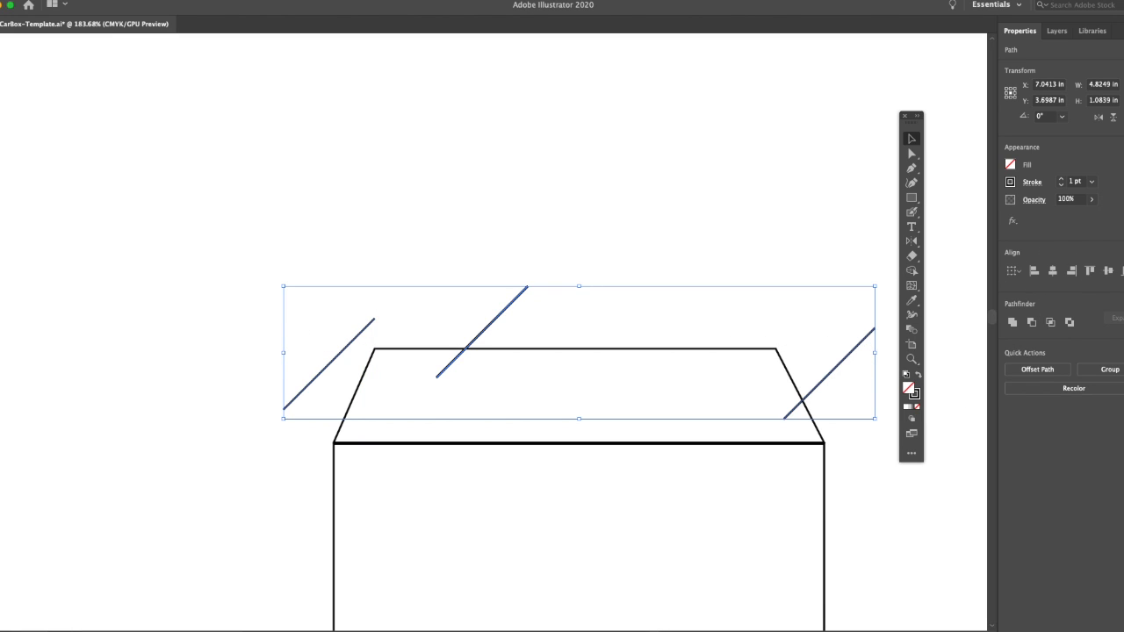
{"action": "left_click", "coordinate": [1123, 290]}
{"action": "left_click", "coordinate": [1123, 290]}
{"action": "left_click", "coordinate": [1123, 289]}
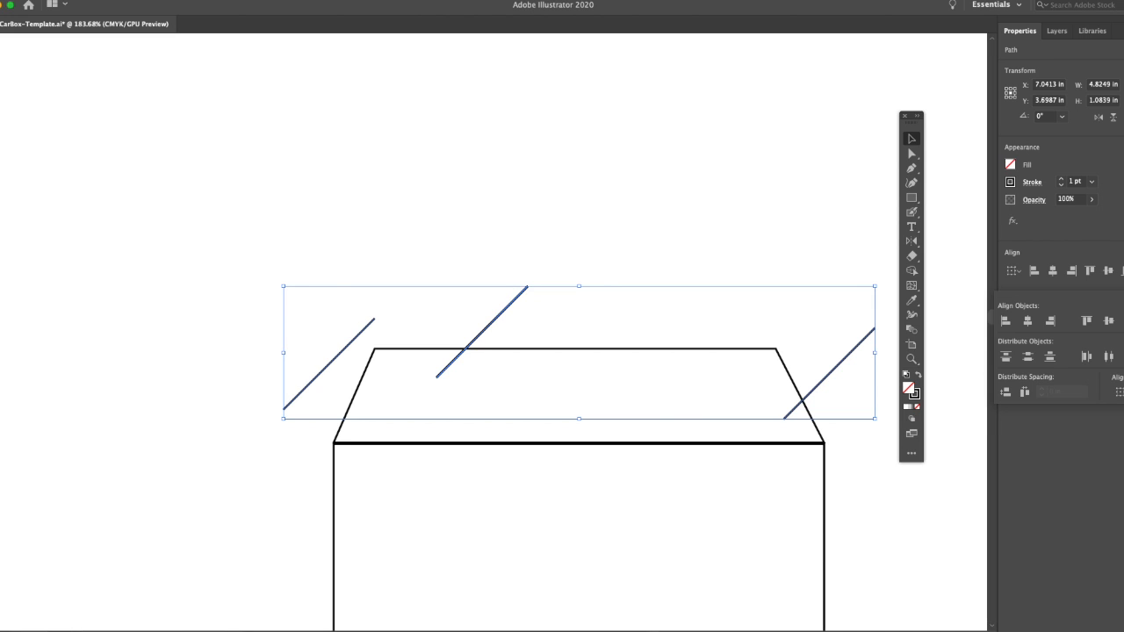
{"action": "left_click", "coordinate": [1087, 322]}
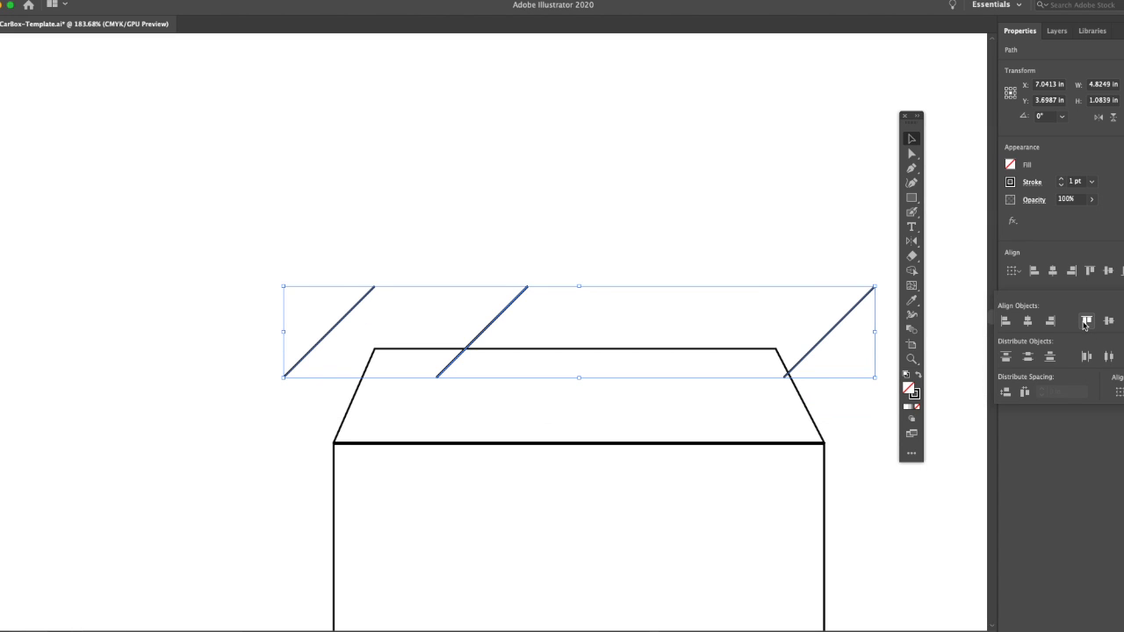
{"action": "left_click", "coordinate": [1025, 395]}
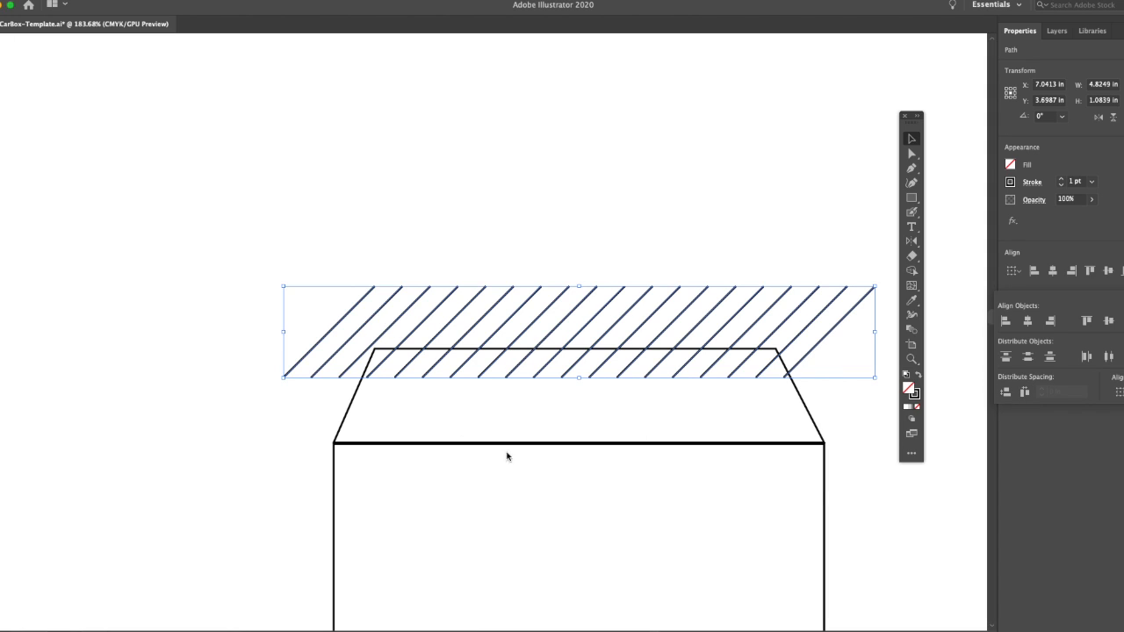
Step: Draw a rectangle about 4.32 in wide and 0.48 in high over the row of hatch lines
{"action": "left_click", "coordinate": [387, 301]}
{"action": "left_click", "coordinate": [347, 242]}
{"action": "key", "text": "m"}
{"action": "mouse_move", "coordinate": [308, 300]}
{"action": "left_mouse_down"}
{"action": "mouse_move", "coordinate": [835, 334]}
{"action": "mouse_move", "coordinate": [848, 365]}
{"action": "mouse_move", "coordinate": [838, 356]}
{"action": "left_mouse_up"}
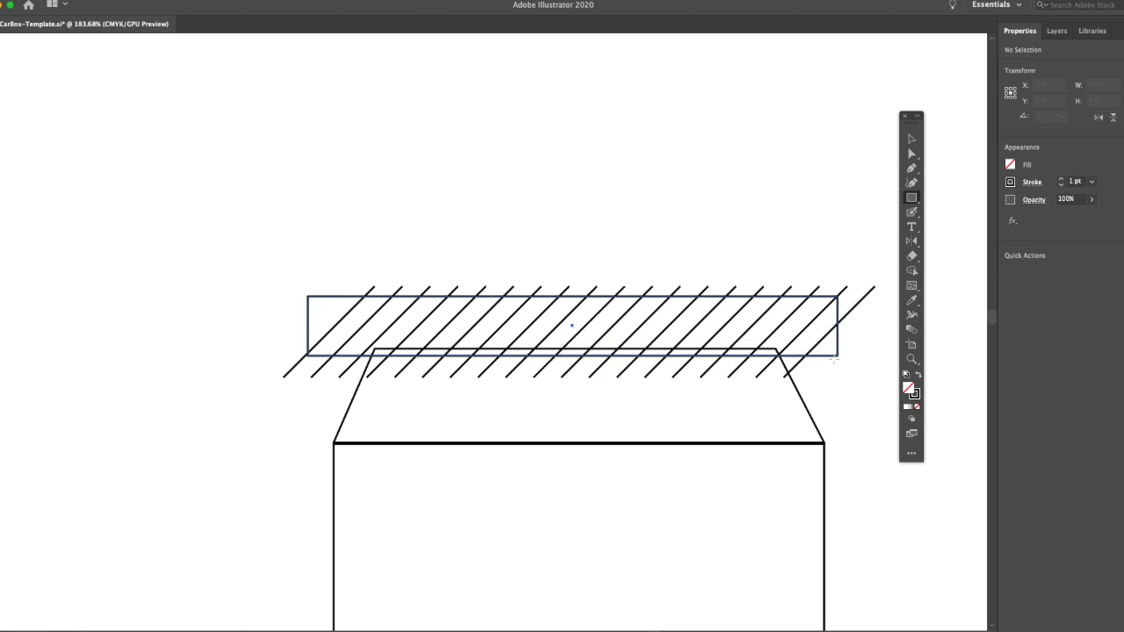
Step: Try to clip the leftmost hatch lines with the rectangle as a clipping mask
{"action": "key", "text": "v"}
{"action": "mouse_move", "coordinate": [263, 251]}
{"action": "left_mouse_down"}
{"action": "mouse_move", "coordinate": [307, 270]}
{"action": "mouse_move", "coordinate": [499, 299]}
{"action": "left_mouse_up"}
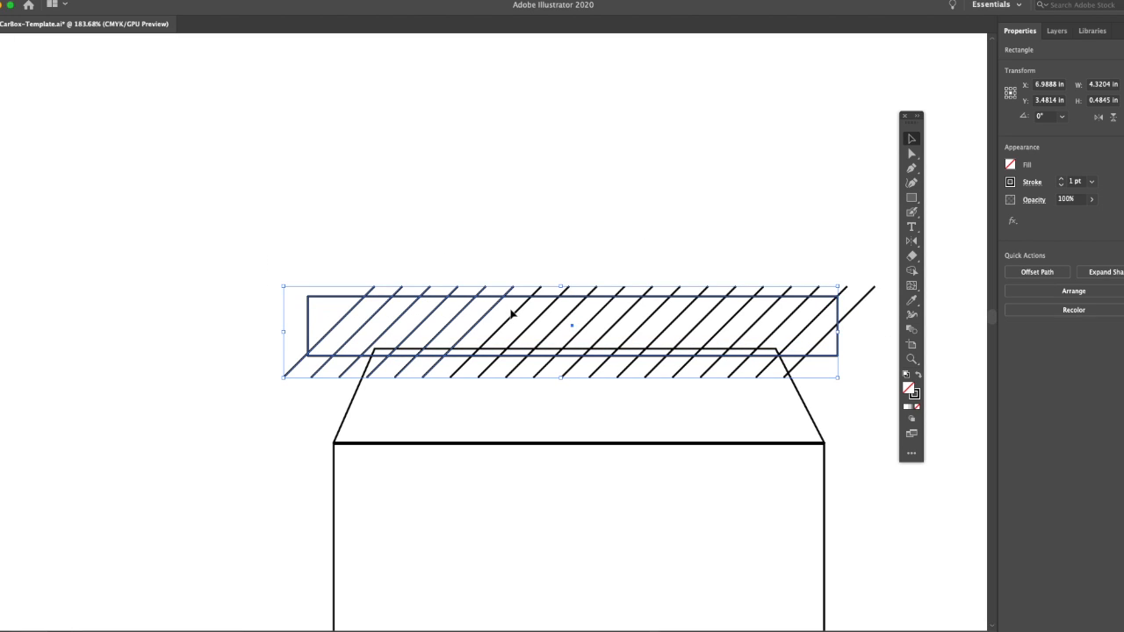
{"action": "key", "text": "a"}
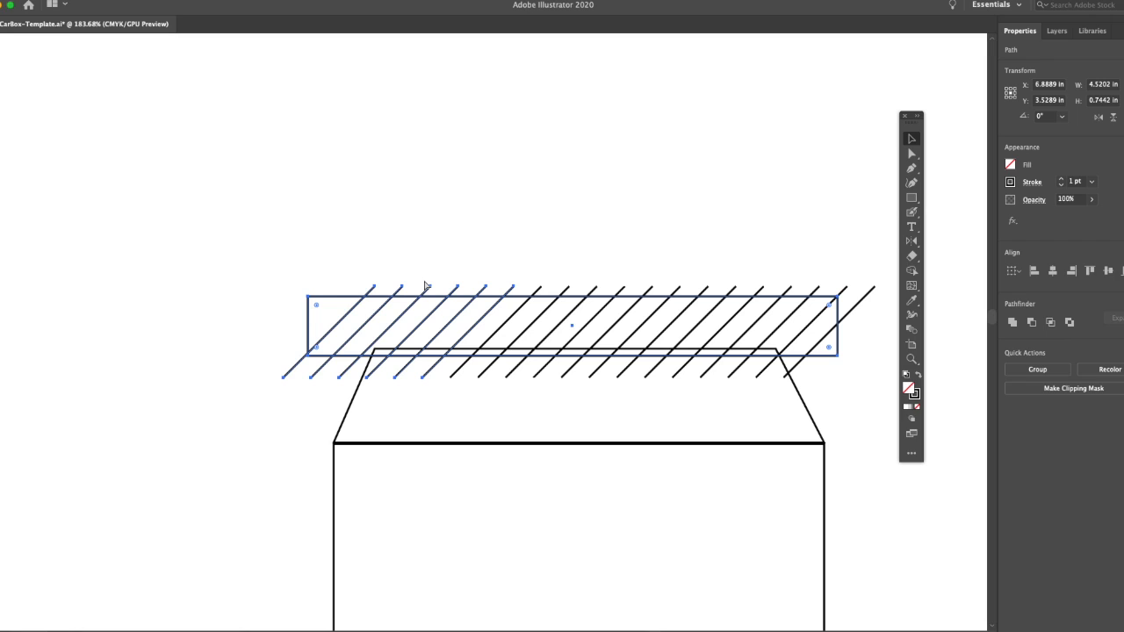
{"action": "key", "text": "super+7"}
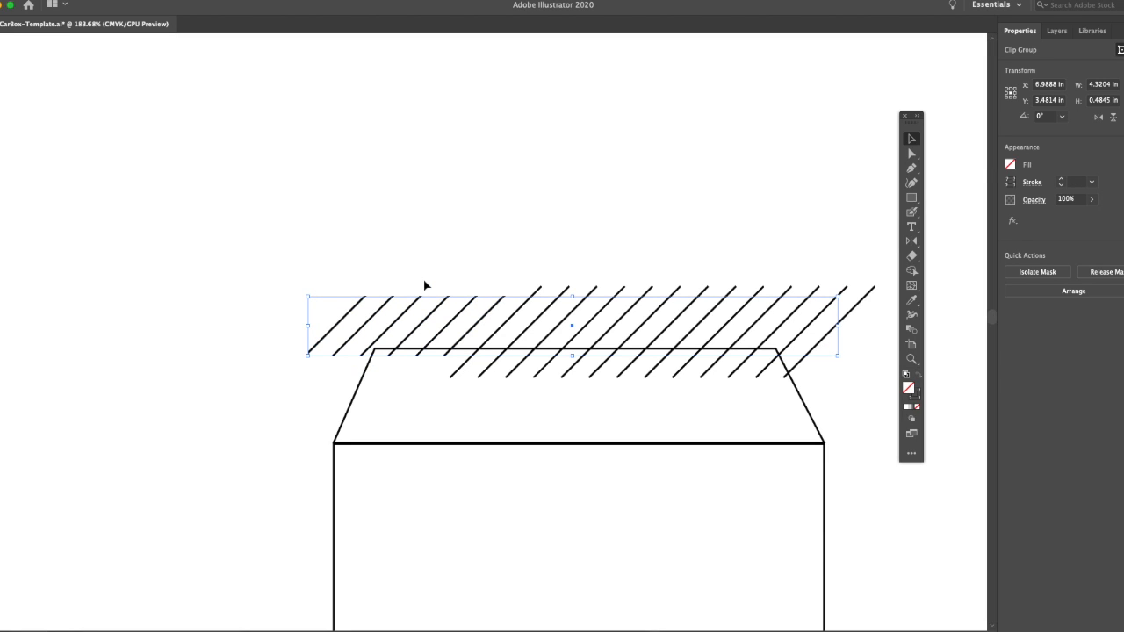
{"action": "key", "text": "super+z"}
{"action": "left_click", "coordinate": [540, 206]}
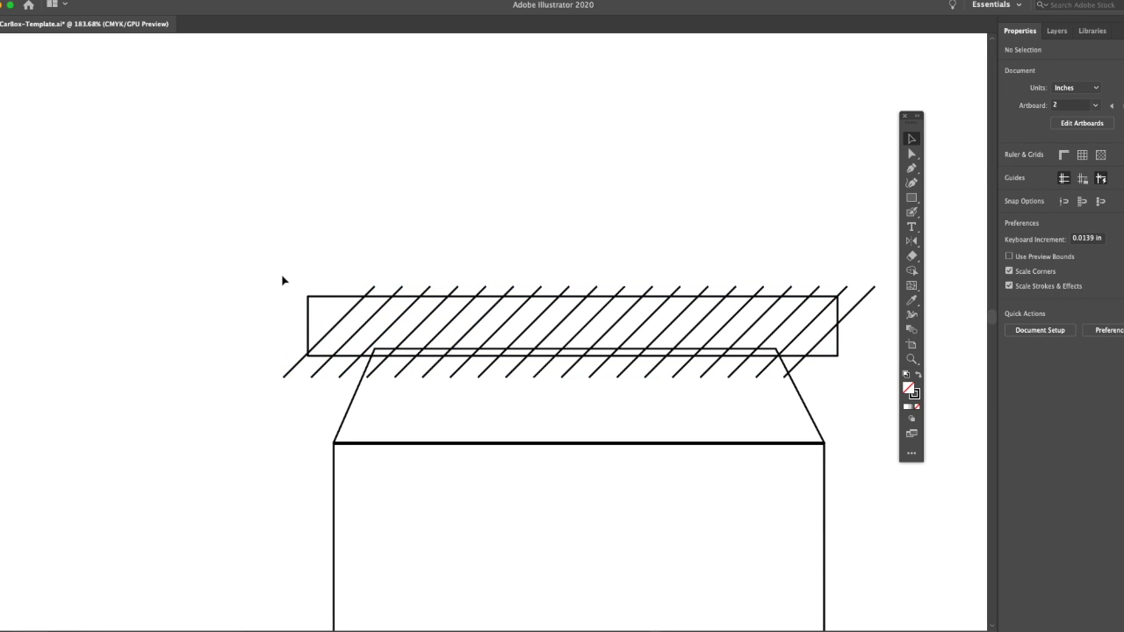
Step: Group all the diagonal hatch lines without the rectangle and clip the group with the rectangle as a clipping mask
{"action": "mouse_move", "coordinate": [238, 330]}
{"action": "left_mouse_down"}
{"action": "mouse_move", "coordinate": [605, 317]}
{"action": "mouse_move", "coordinate": [856, 342]}
{"action": "mouse_move", "coordinate": [843, 344]}
{"action": "left_mouse_up"}
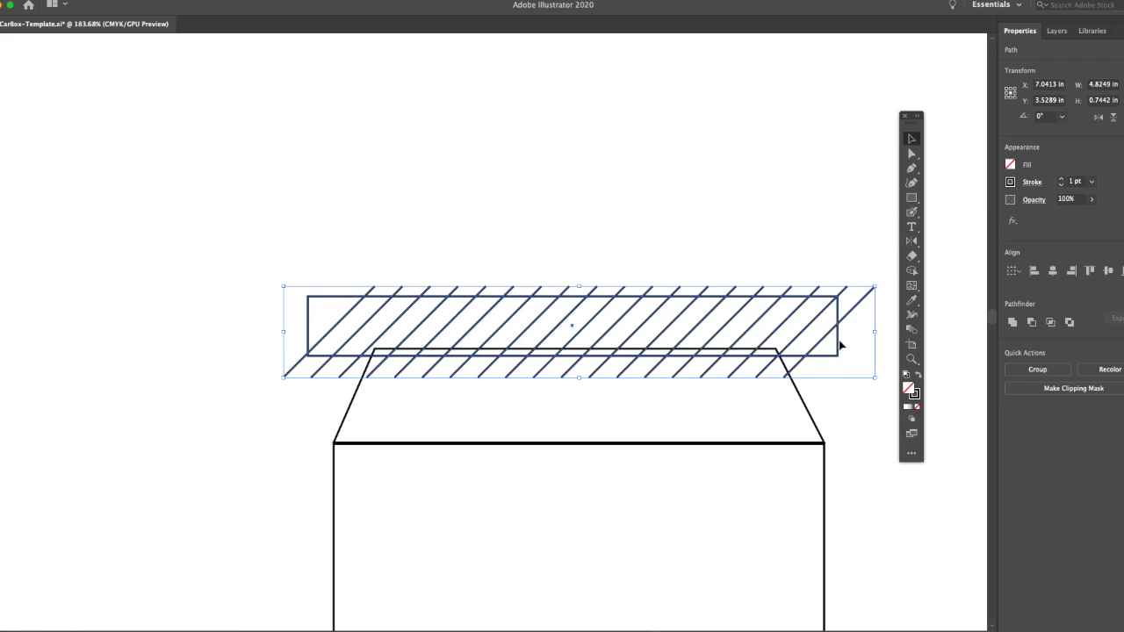
{"action": "left_click", "coordinate": [837, 352], "text": "shift"}
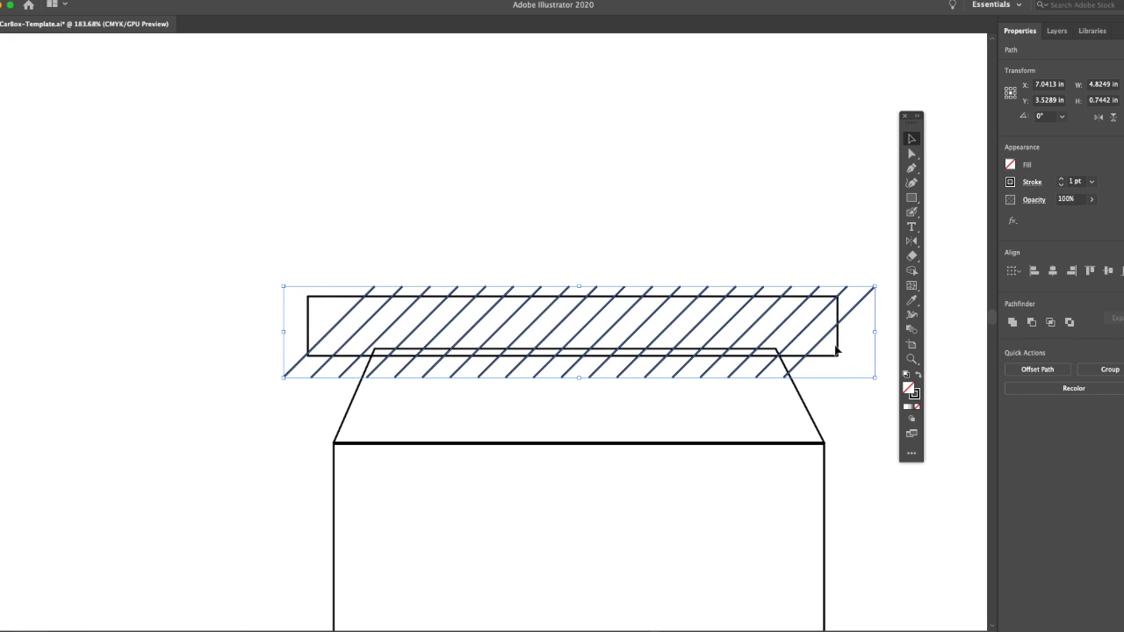
{"action": "key", "text": "super+g"}
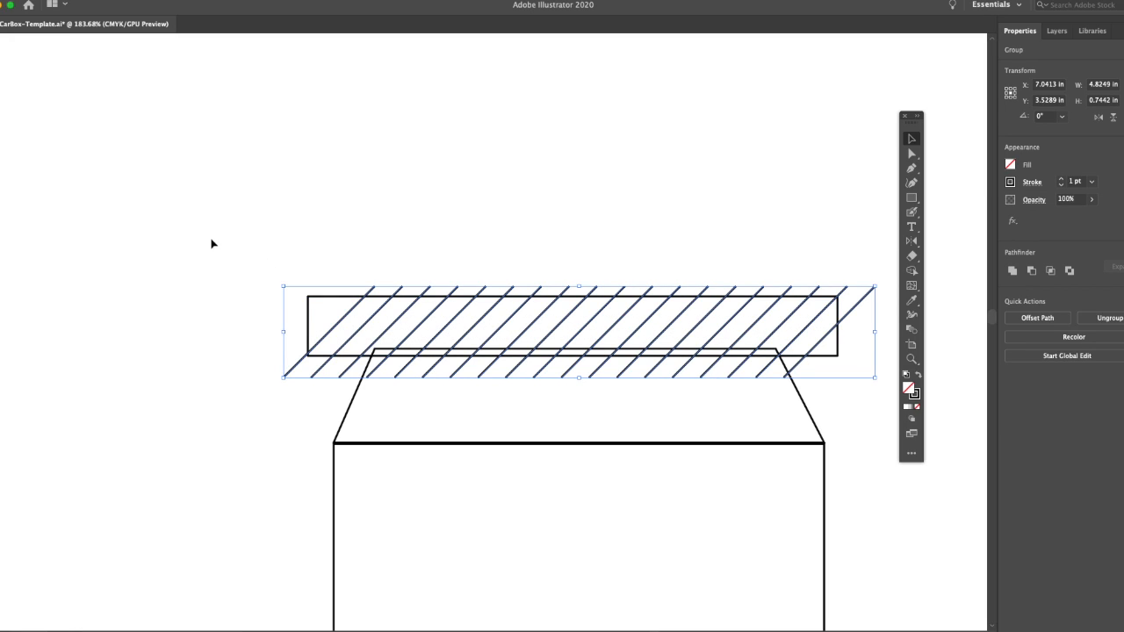
{"action": "left_click", "coordinate": [232, 244]}
{"action": "mouse_move", "coordinate": [229, 262]}
{"action": "left_mouse_down"}
{"action": "mouse_move", "coordinate": [402, 288]}
{"action": "mouse_move", "coordinate": [808, 300]}
{"action": "mouse_move", "coordinate": [863, 327]}
{"action": "left_mouse_up"}
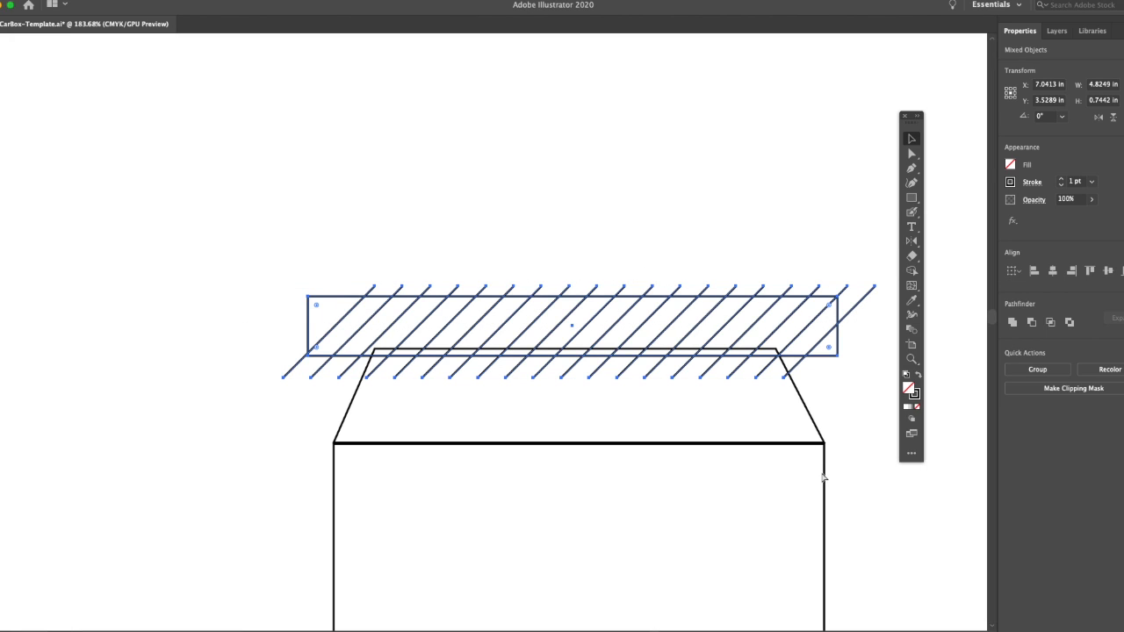
{"action": "key", "text": "super+7"}
Step: Scale the clipped hatch to about 3.40 in wide and 0.38 in high and position it inside the glue flap
{"action": "mouse_move", "coordinate": [784, 404]}
{"action": "left_mouse_down"}
{"action": "mouse_move", "coordinate": [878, 407]}
{"action": "mouse_move", "coordinate": [778, 411]}
{"action": "left_mouse_up"}
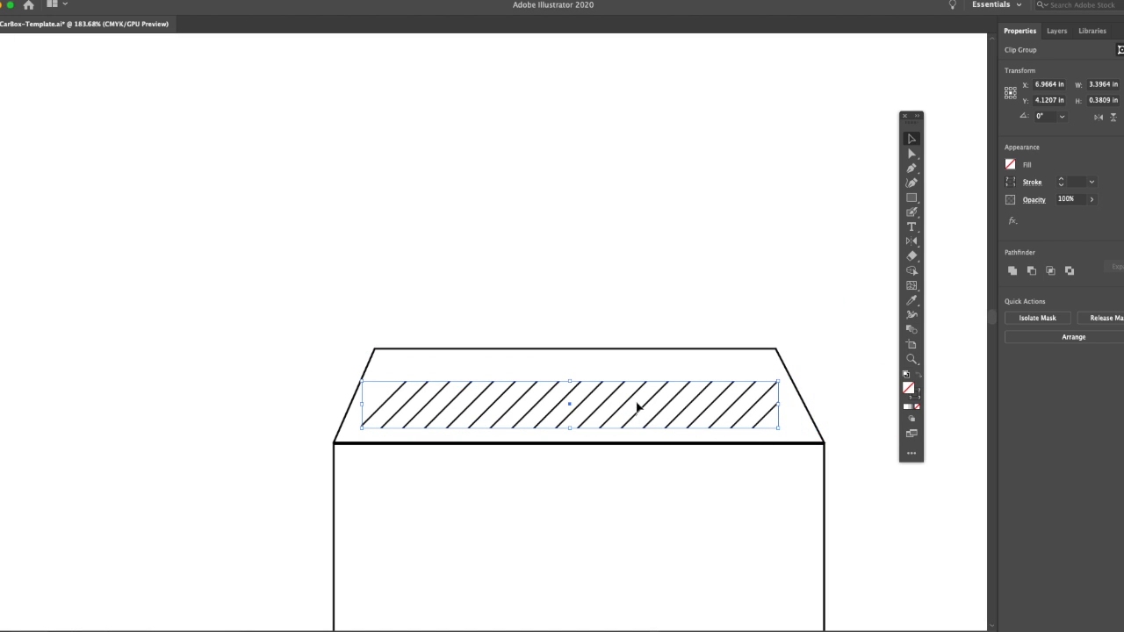
{"action": "key", "text": "super+shift+a"}
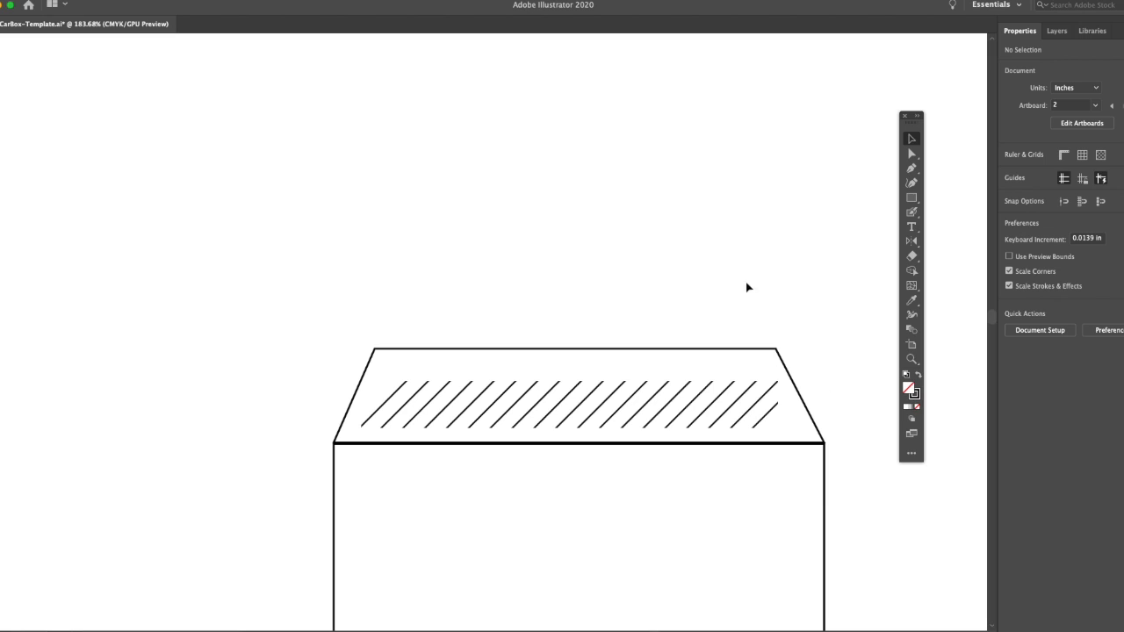
{"action": "left_click_drag", "start_coordinate": [747, 425], "coordinate": [739, 417]}
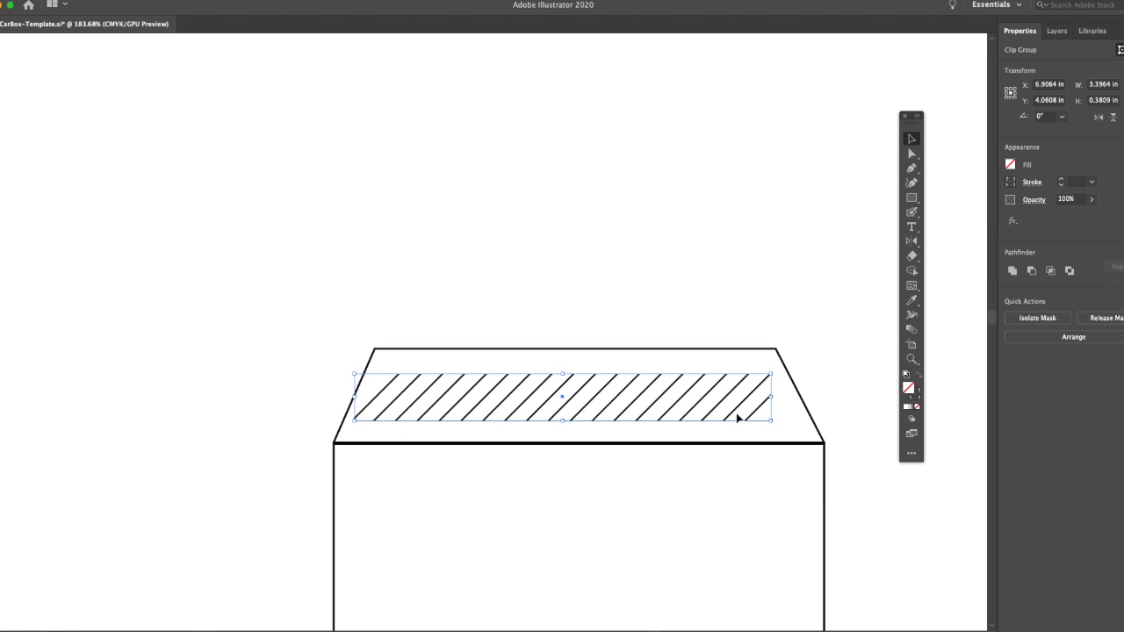
{"action": "left_click", "coordinate": [676, 283]}
Step: Sketch a rough car on the front panel with the Paintbrush, plus a ground line and scenery running across both outer side panels
{"action": "left_click", "coordinate": [695, 490], "text": "alt+super"}
{"action": "left_click", "coordinate": [684, 495], "text": "alt+super"}
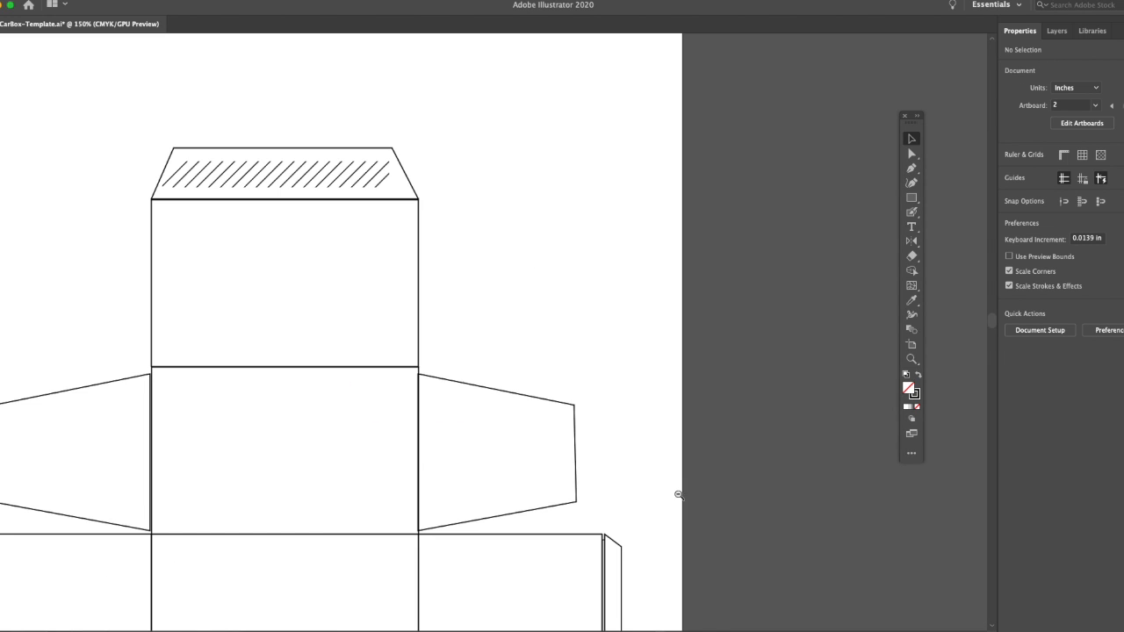
{"action": "left_click", "coordinate": [581, 454], "text": "alt+super"}
{"action": "left_click", "coordinate": [491, 452], "text": "alt+super"}
{"action": "left_click_drag", "start_coordinate": [497, 467], "coordinate": [815, 509]}
{"action": "left_click_drag", "start_coordinate": [592, 503], "coordinate": [653, 515]}
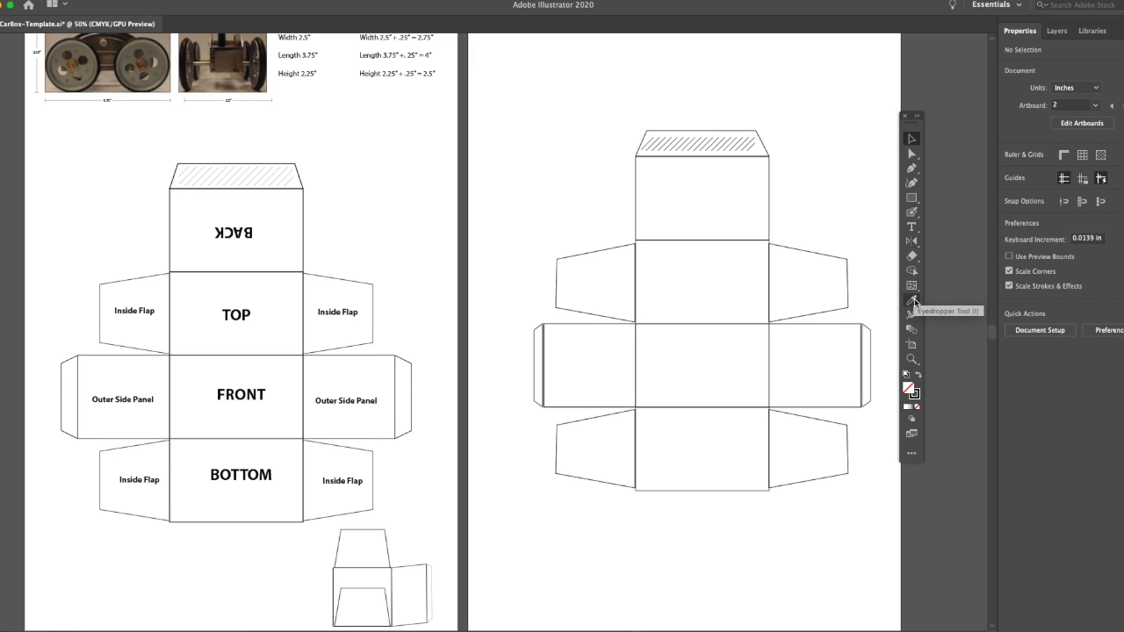
{"action": "left_click", "coordinate": [912, 214]}
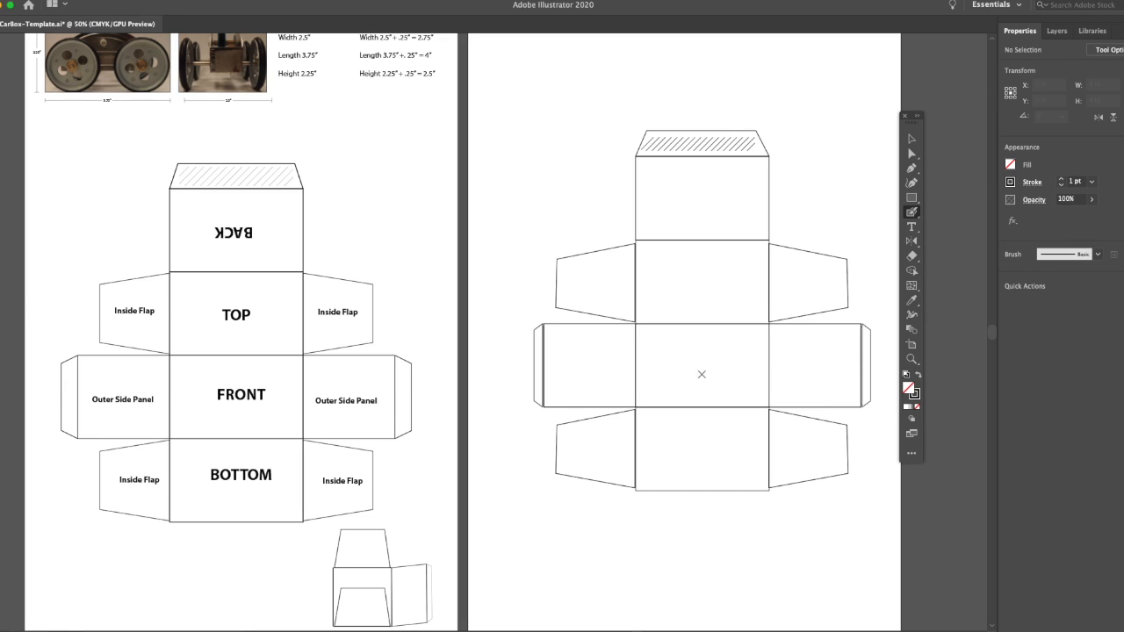
{"action": "mouse_move", "coordinate": [671, 375]}
{"action": "left_mouse_down"}
{"action": "mouse_move", "coordinate": [678, 356]}
{"action": "mouse_move", "coordinate": [728, 356]}
{"action": "left_mouse_up"}
{"action": "mouse_move", "coordinate": [554, 387]}
{"action": "left_mouse_down"}
{"action": "mouse_move", "coordinate": [669, 397]}
{"action": "mouse_move", "coordinate": [845, 384]}
{"action": "left_mouse_up"}
{"action": "mouse_move", "coordinate": [664, 369]}
{"action": "left_mouse_down"}
{"action": "mouse_move", "coordinate": [657, 349]}
{"action": "mouse_move", "coordinate": [743, 369]}
{"action": "mouse_move", "coordinate": [720, 361]}
{"action": "left_mouse_up"}
{"action": "mouse_move", "coordinate": [594, 381]}
{"action": "left_mouse_down"}
{"action": "mouse_move", "coordinate": [596, 351]}
{"action": "mouse_move", "coordinate": [579, 373]}
{"action": "mouse_move", "coordinate": [589, 375]}
{"action": "left_mouse_up"}
{"action": "left_click_drag", "start_coordinate": [800, 368], "coordinate": [820, 355]}
{"action": "mouse_move", "coordinate": [605, 374]}
{"action": "left_mouse_down"}
{"action": "mouse_move", "coordinate": [615, 351]}
{"action": "mouse_move", "coordinate": [627, 376]}
{"action": "left_mouse_up"}
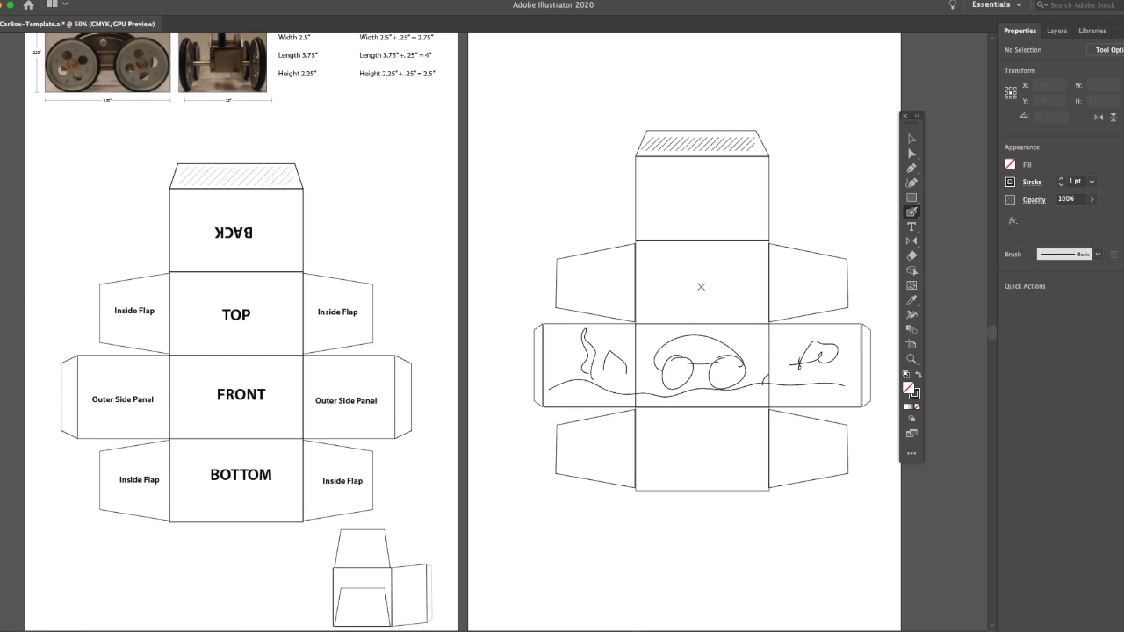
Step: Sketch a long flat oval across the middle of the top panel with small marks near its four corners
{"action": "mouse_move", "coordinate": [658, 275]}
{"action": "left_mouse_down"}
{"action": "mouse_move", "coordinate": [735, 276]}
{"action": "mouse_move", "coordinate": [660, 277]}
{"action": "left_mouse_up"}
{"action": "left_click_drag", "start_coordinate": [668, 253], "coordinate": [650, 255]}
{"action": "left_click_drag", "start_coordinate": [729, 251], "coordinate": [749, 251]}
{"action": "left_click_drag", "start_coordinate": [670, 301], "coordinate": [657, 306]}
{"action": "left_click_drag", "start_coordinate": [745, 293], "coordinate": [725, 298]}
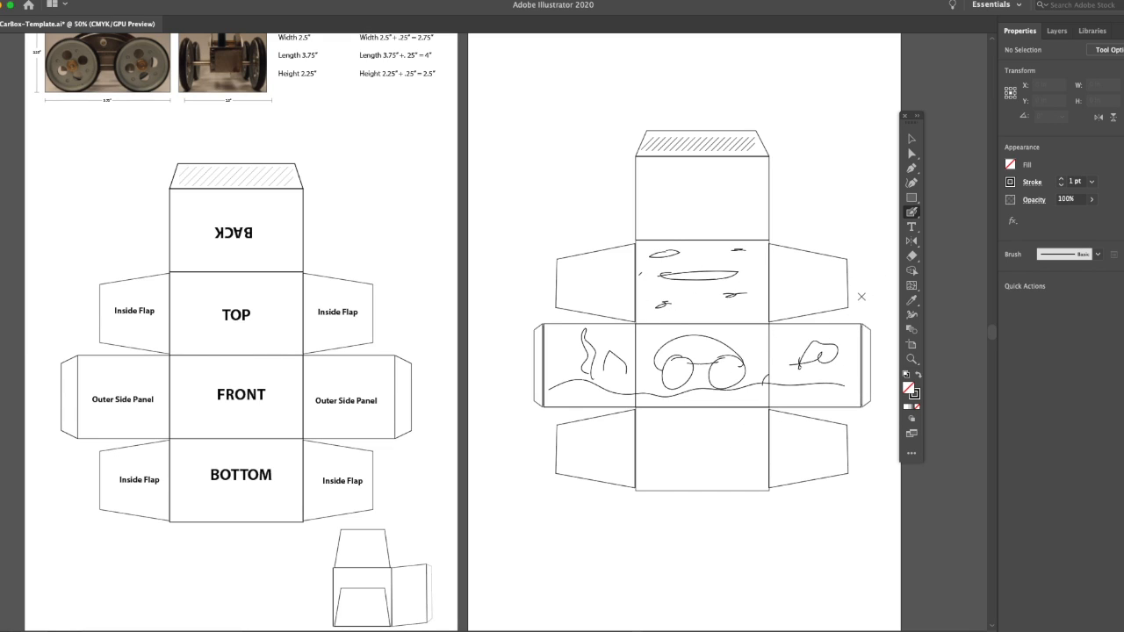
Step: Sketch a small barcode-like block of vertical strokes with an underline on the left half of the bottom panel
{"action": "mouse_move", "coordinate": [648, 426]}
{"action": "left_mouse_down"}
{"action": "mouse_move", "coordinate": [647, 467]}
{"action": "mouse_move", "coordinate": [688, 430]}
{"action": "left_mouse_up"}
{"action": "left_click_drag", "start_coordinate": [649, 468], "coordinate": [701, 449]}
{"action": "left_click_drag", "start_coordinate": [692, 426], "coordinate": [686, 452]}
{"action": "mouse_move", "coordinate": [653, 429]}
{"action": "left_mouse_down"}
{"action": "mouse_move", "coordinate": [657, 464]}
{"action": "mouse_move", "coordinate": [665, 458]}
{"action": "left_mouse_up"}
{"action": "left_click_drag", "start_coordinate": [667, 431], "coordinate": [675, 449]}
{"action": "left_click_drag", "start_coordinate": [682, 429], "coordinate": [686, 448]}
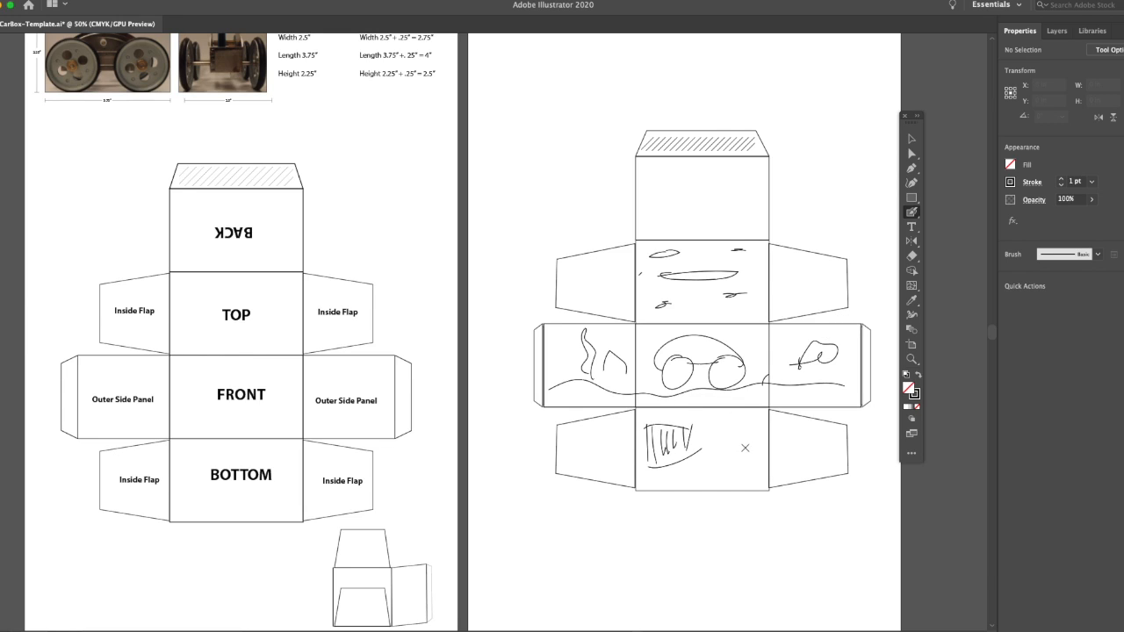
Step: Add rough strokes to the front panel's upper corners and scribble placeholder lettering on both inside flaps beside the top panel
{"action": "left_click_drag", "start_coordinate": [725, 332], "coordinate": [769, 321]}
{"action": "mouse_move", "coordinate": [644, 352]}
{"action": "left_mouse_down"}
{"action": "mouse_move", "coordinate": [705, 329]}
{"action": "mouse_move", "coordinate": [670, 321]}
{"action": "mouse_move", "coordinate": [701, 332]}
{"action": "left_mouse_up"}
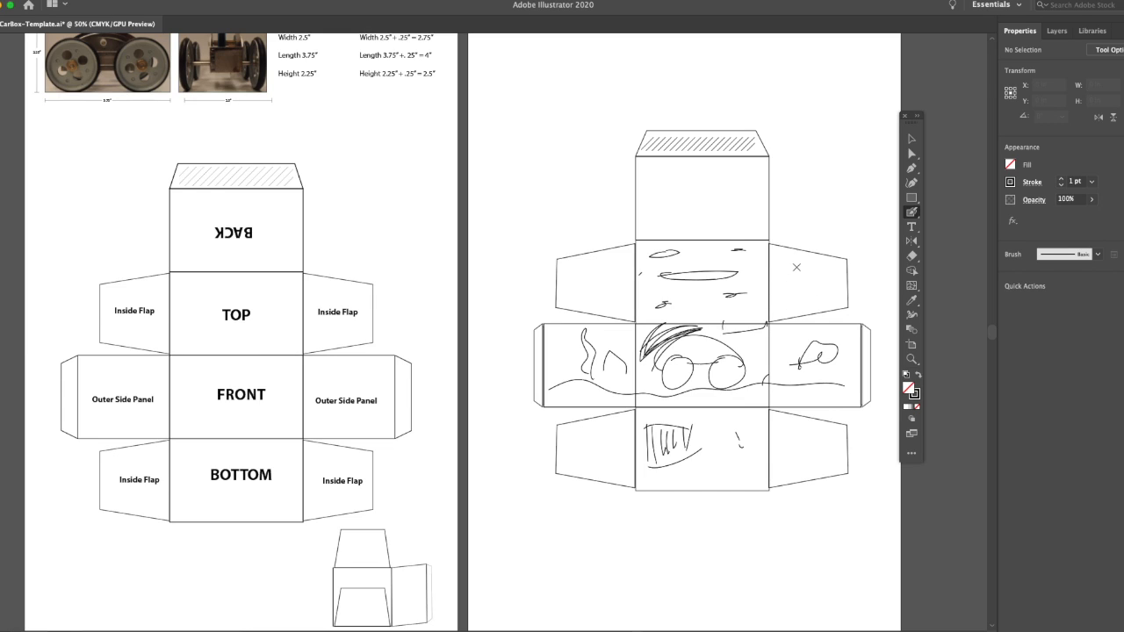
{"action": "left_click_drag", "start_coordinate": [783, 293], "coordinate": [824, 281]}
{"action": "mouse_move", "coordinate": [564, 275]}
{"action": "left_mouse_down"}
{"action": "mouse_move", "coordinate": [597, 274]}
{"action": "mouse_move", "coordinate": [602, 291]}
{"action": "mouse_move", "coordinate": [620, 269]}
{"action": "left_mouse_up"}
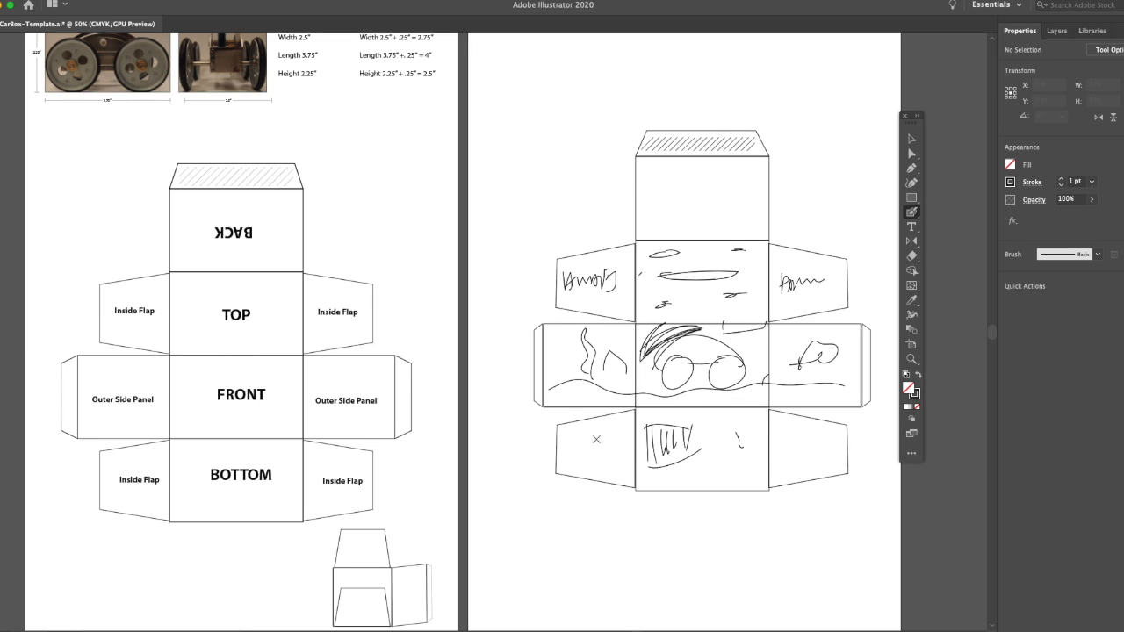
Step: Sketch a polygon outline and a framed figure on the inside flaps beside the bottom panel, and add a stroke on the back panel
{"action": "mouse_move", "coordinate": [587, 430]}
{"action": "left_mouse_down"}
{"action": "mouse_move", "coordinate": [575, 446]}
{"action": "mouse_move", "coordinate": [597, 472]}
{"action": "mouse_move", "coordinate": [616, 432]}
{"action": "mouse_move", "coordinate": [602, 469]}
{"action": "left_mouse_up"}
{"action": "left_click_drag", "start_coordinate": [802, 430], "coordinate": [806, 428]}
{"action": "left_click_drag", "start_coordinate": [802, 449], "coordinate": [795, 466]}
{"action": "mouse_move", "coordinate": [793, 427]}
{"action": "left_mouse_down"}
{"action": "mouse_move", "coordinate": [796, 470]}
{"action": "mouse_move", "coordinate": [824, 428]}
{"action": "mouse_move", "coordinate": [796, 483]}
{"action": "left_mouse_up"}
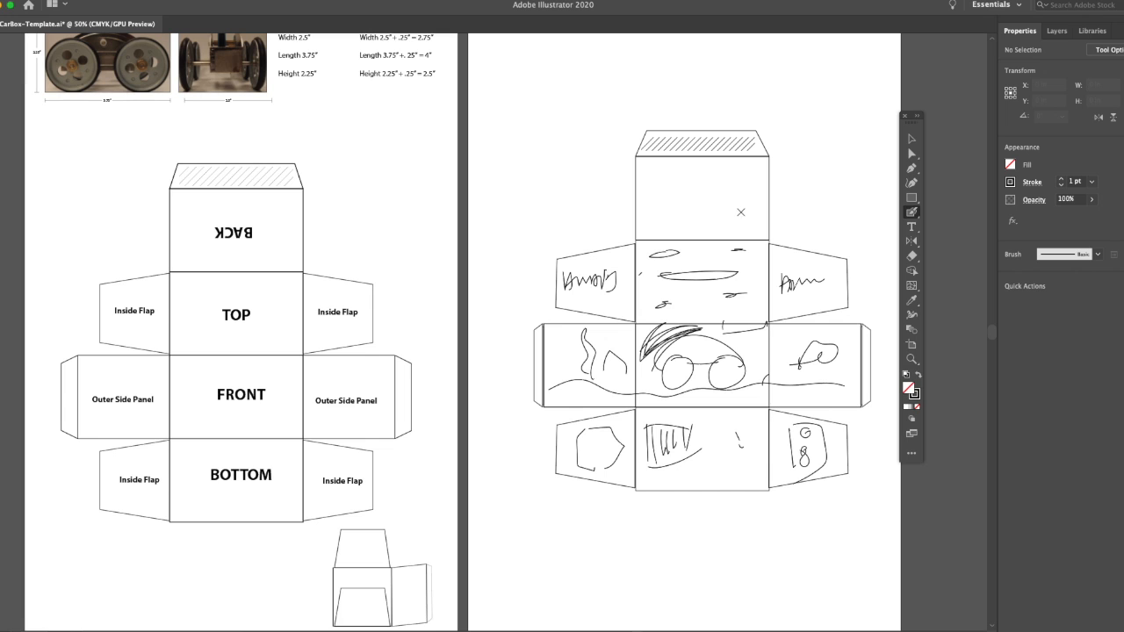
{"action": "mouse_move", "coordinate": [746, 234]}
{"action": "left_mouse_down"}
{"action": "mouse_move", "coordinate": [749, 221]}
{"action": "mouse_move", "coordinate": [744, 233]}
{"action": "left_mouse_up"}
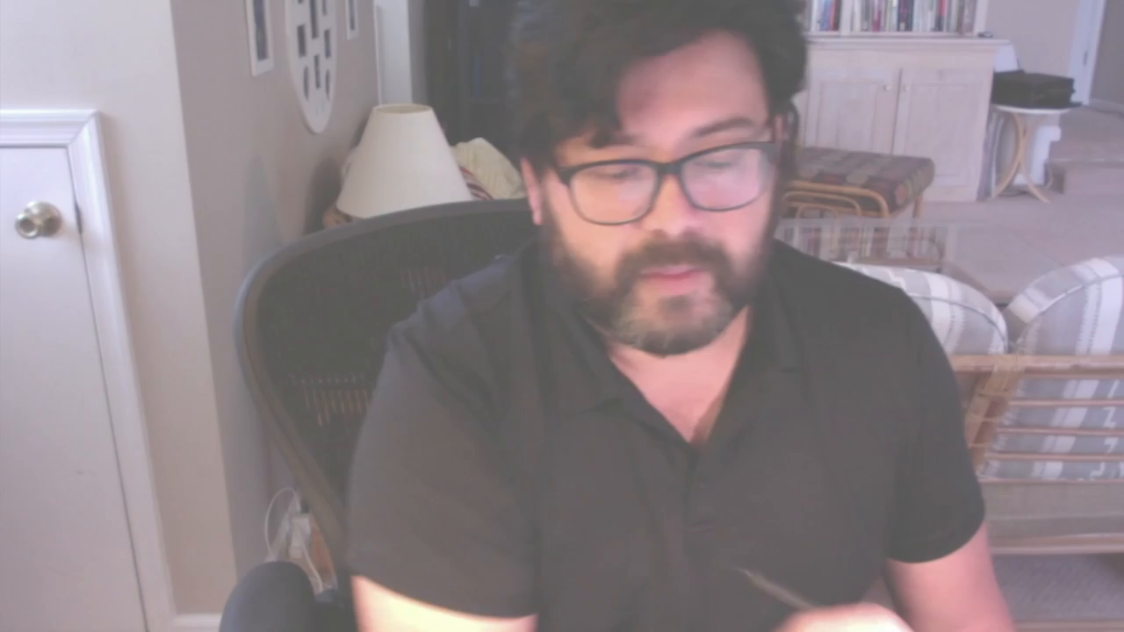